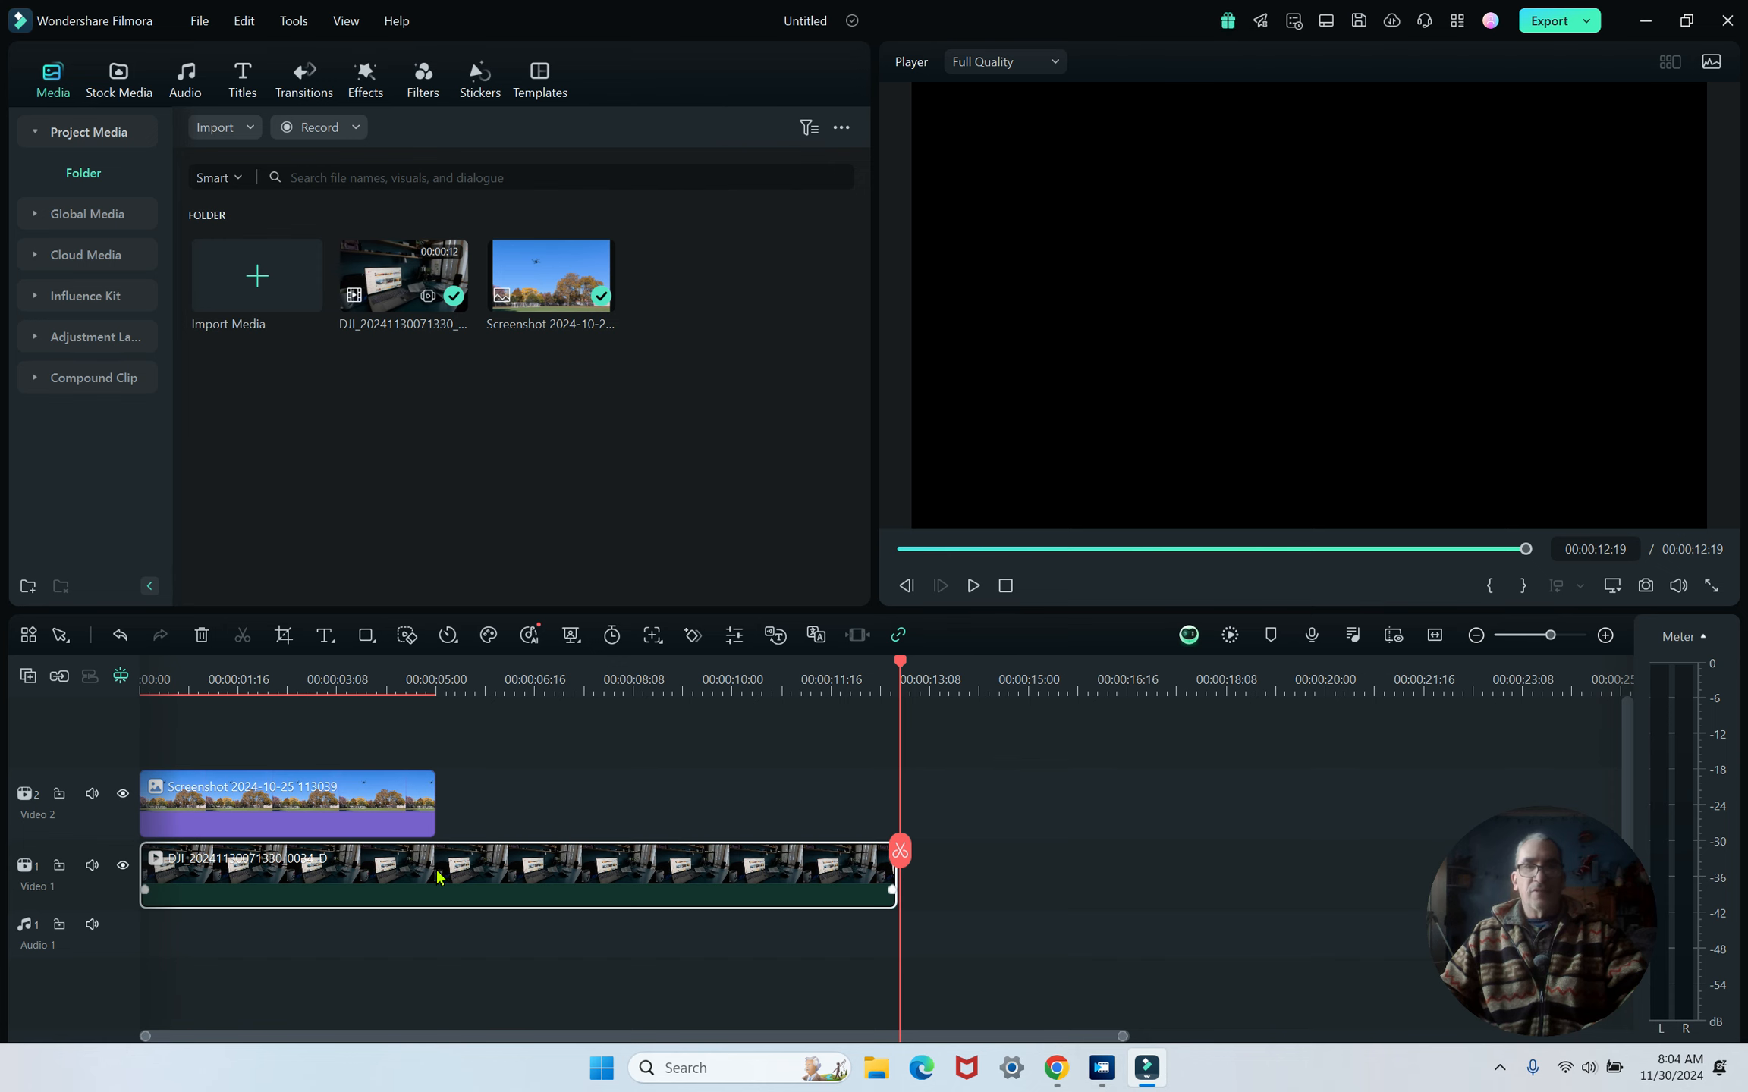
- Open the desk video clip's AI Tools settings and enable Planar Tracking
double_click(438, 876)
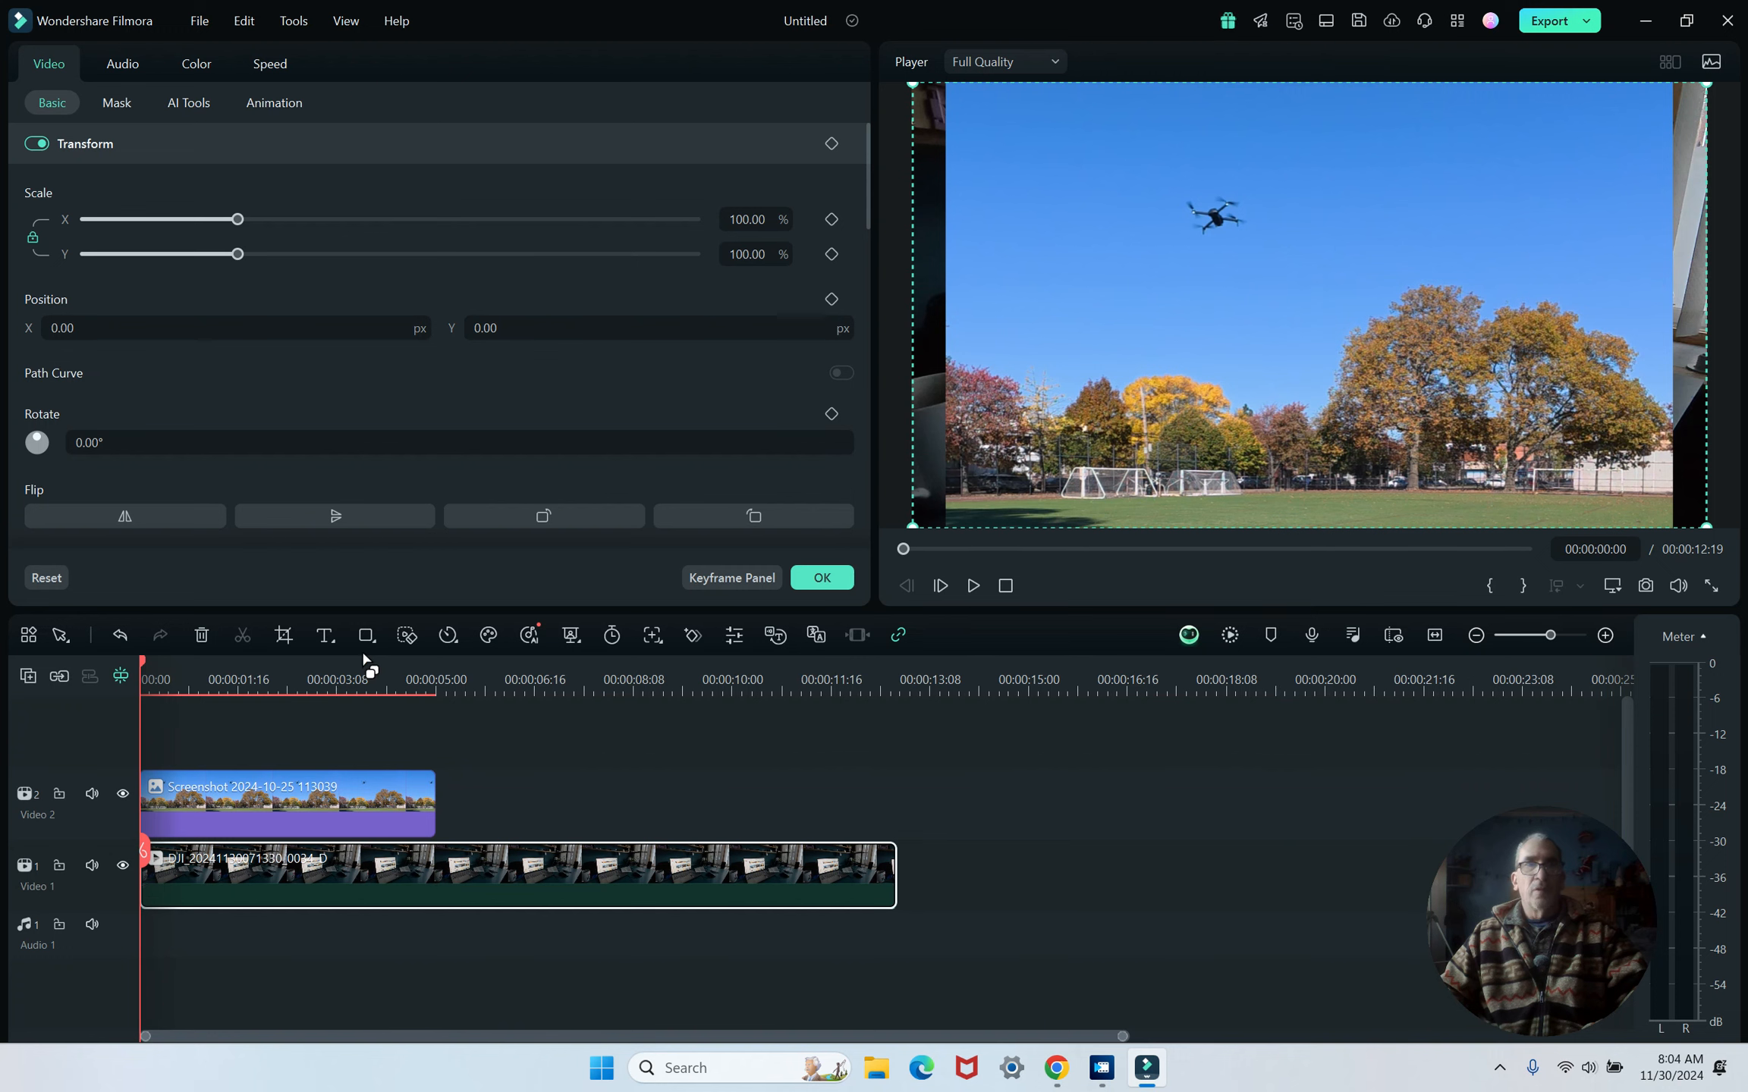
left_click(189, 104)
scroll(258, 251, "down", 5)
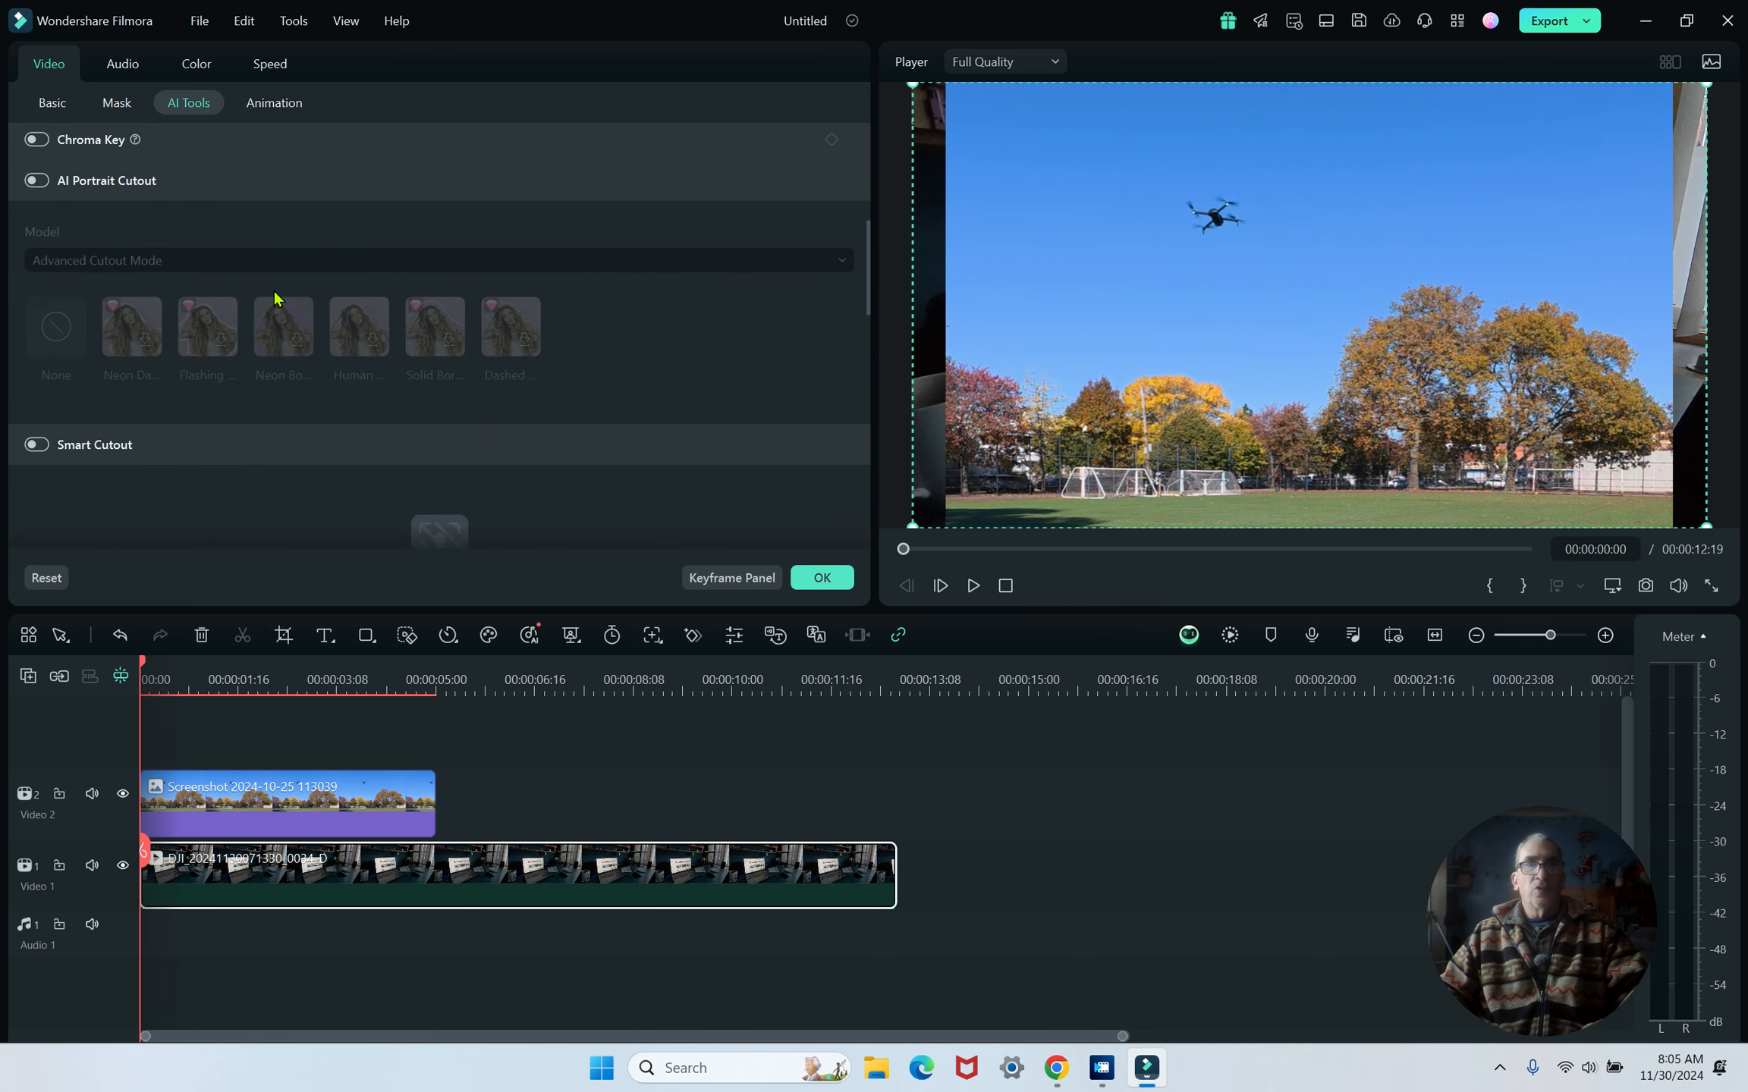
scroll(275, 298, "down", 5)
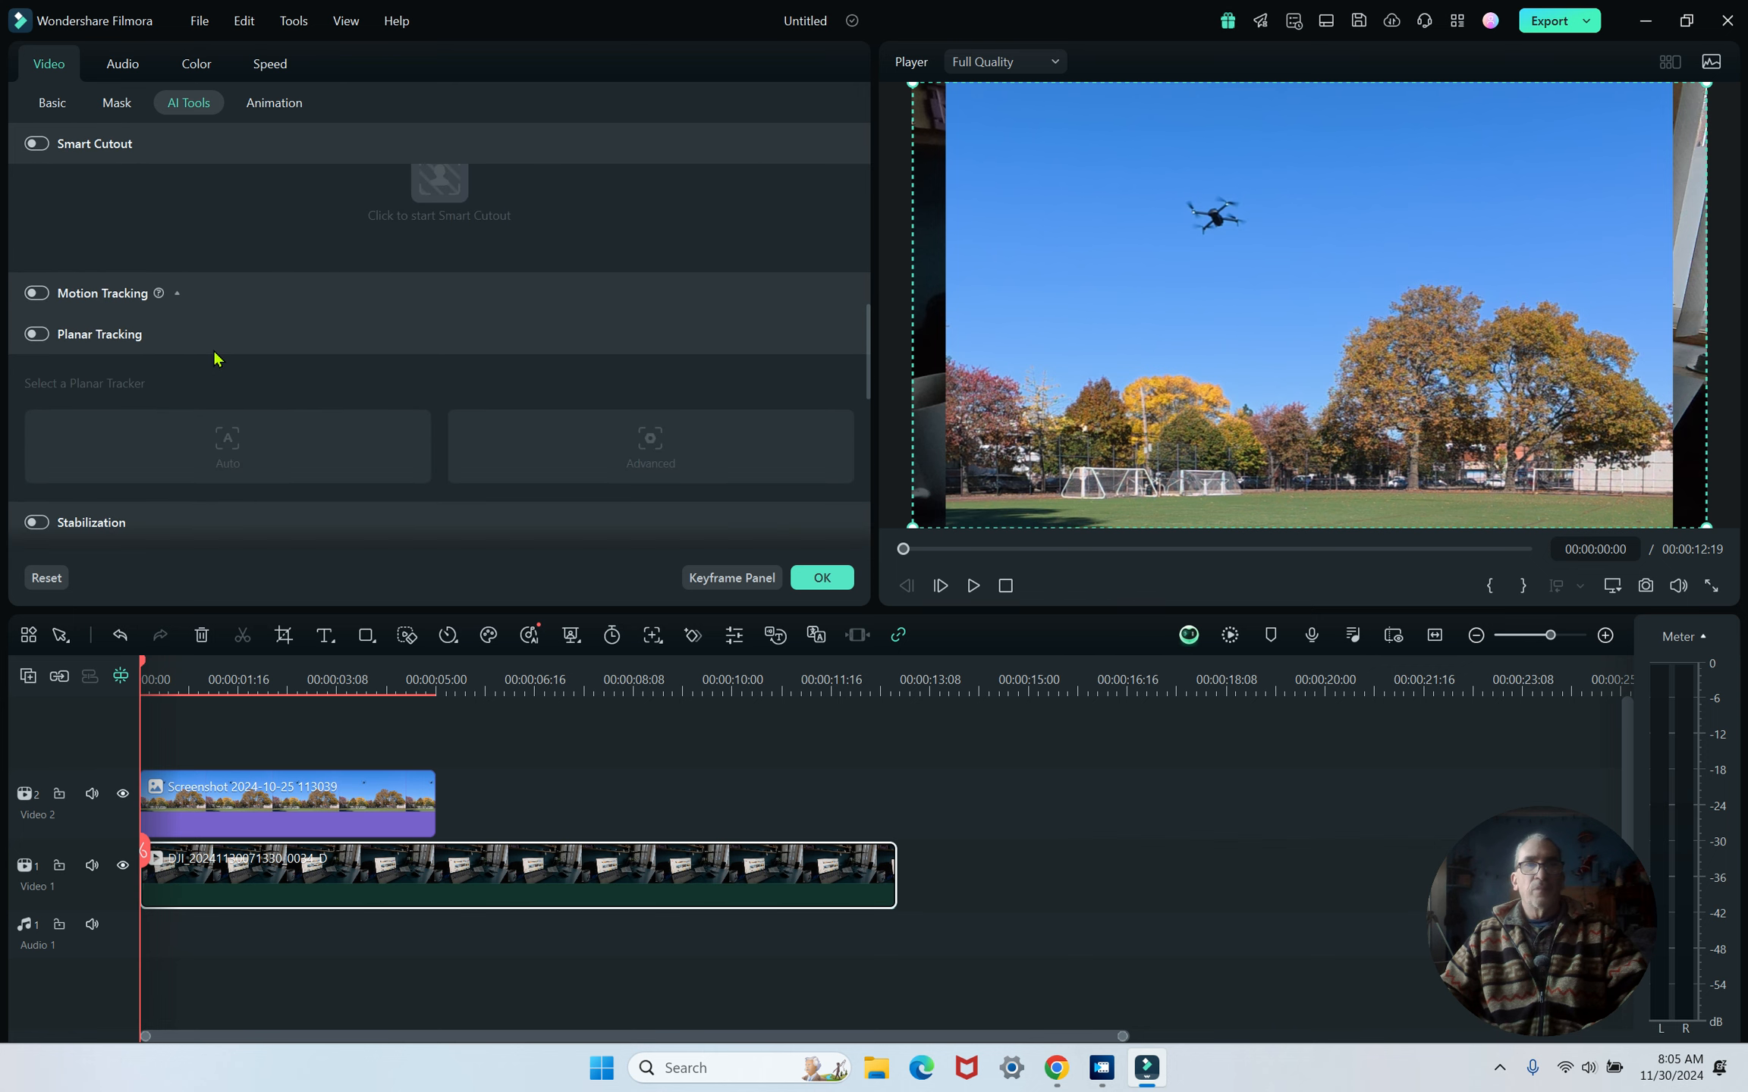
scroll(215, 358, "down", 2)
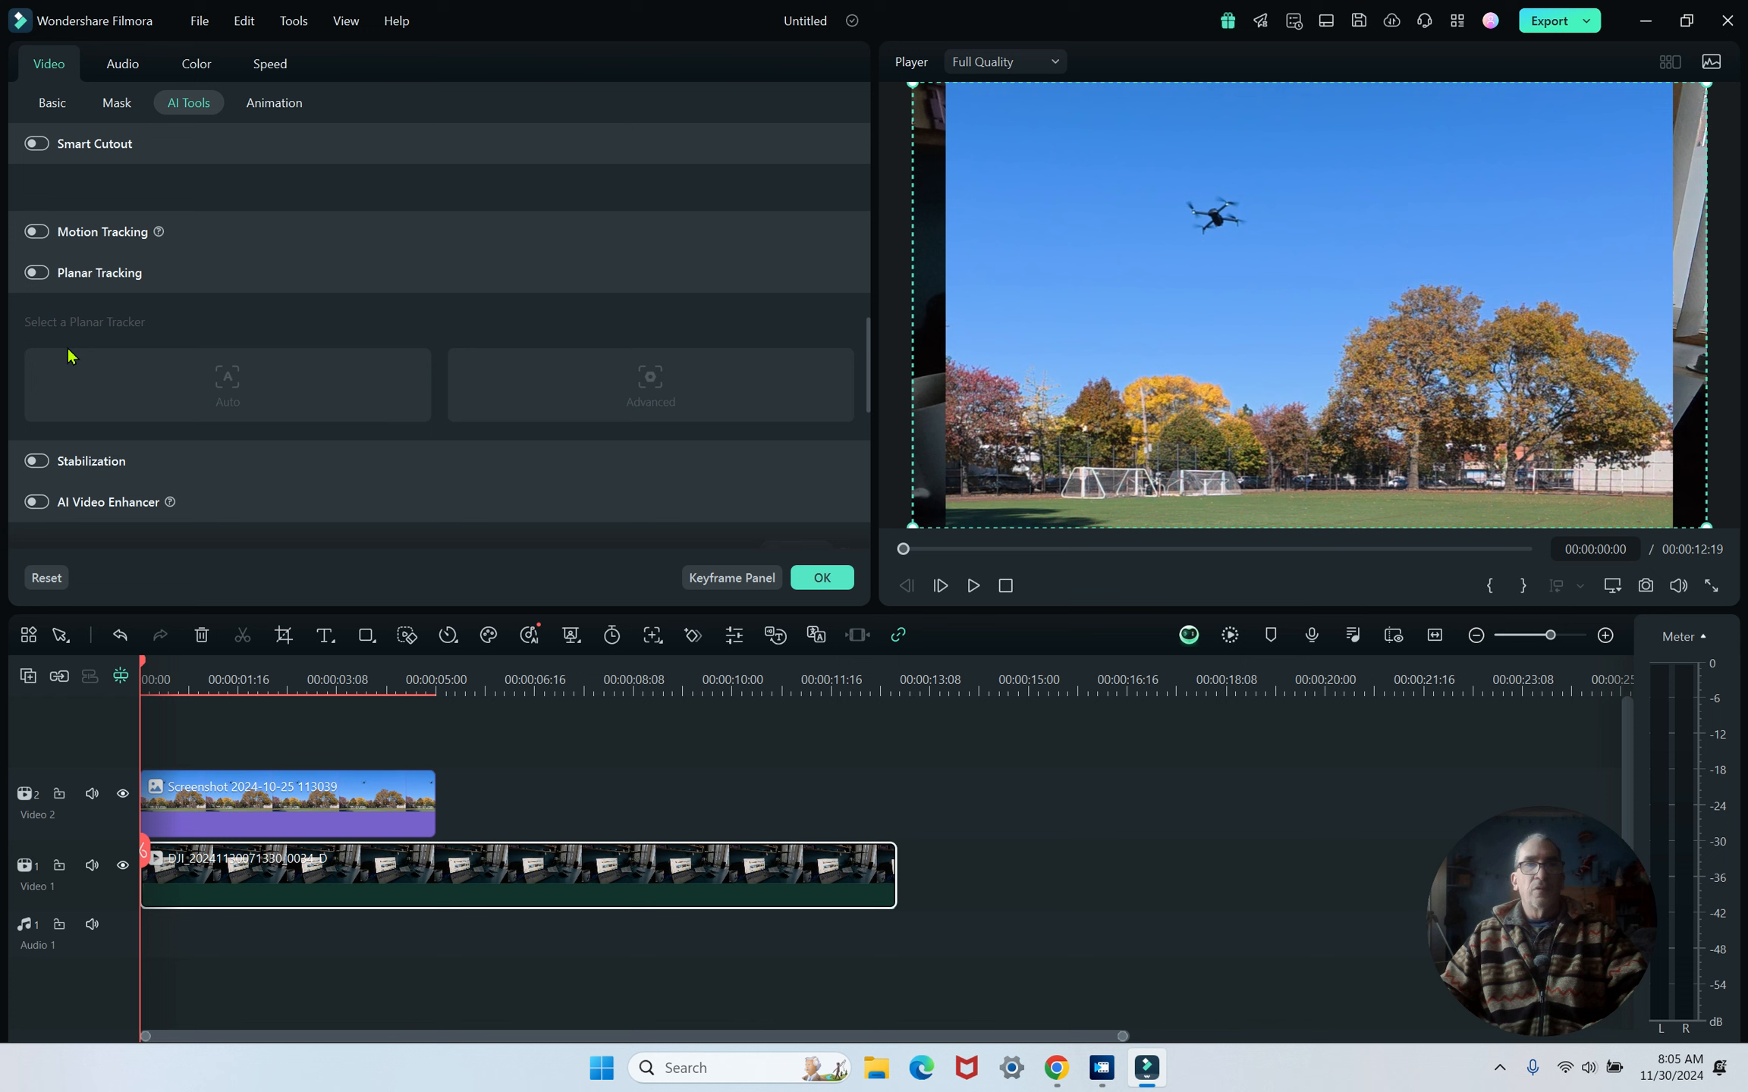
left_click(37, 273)
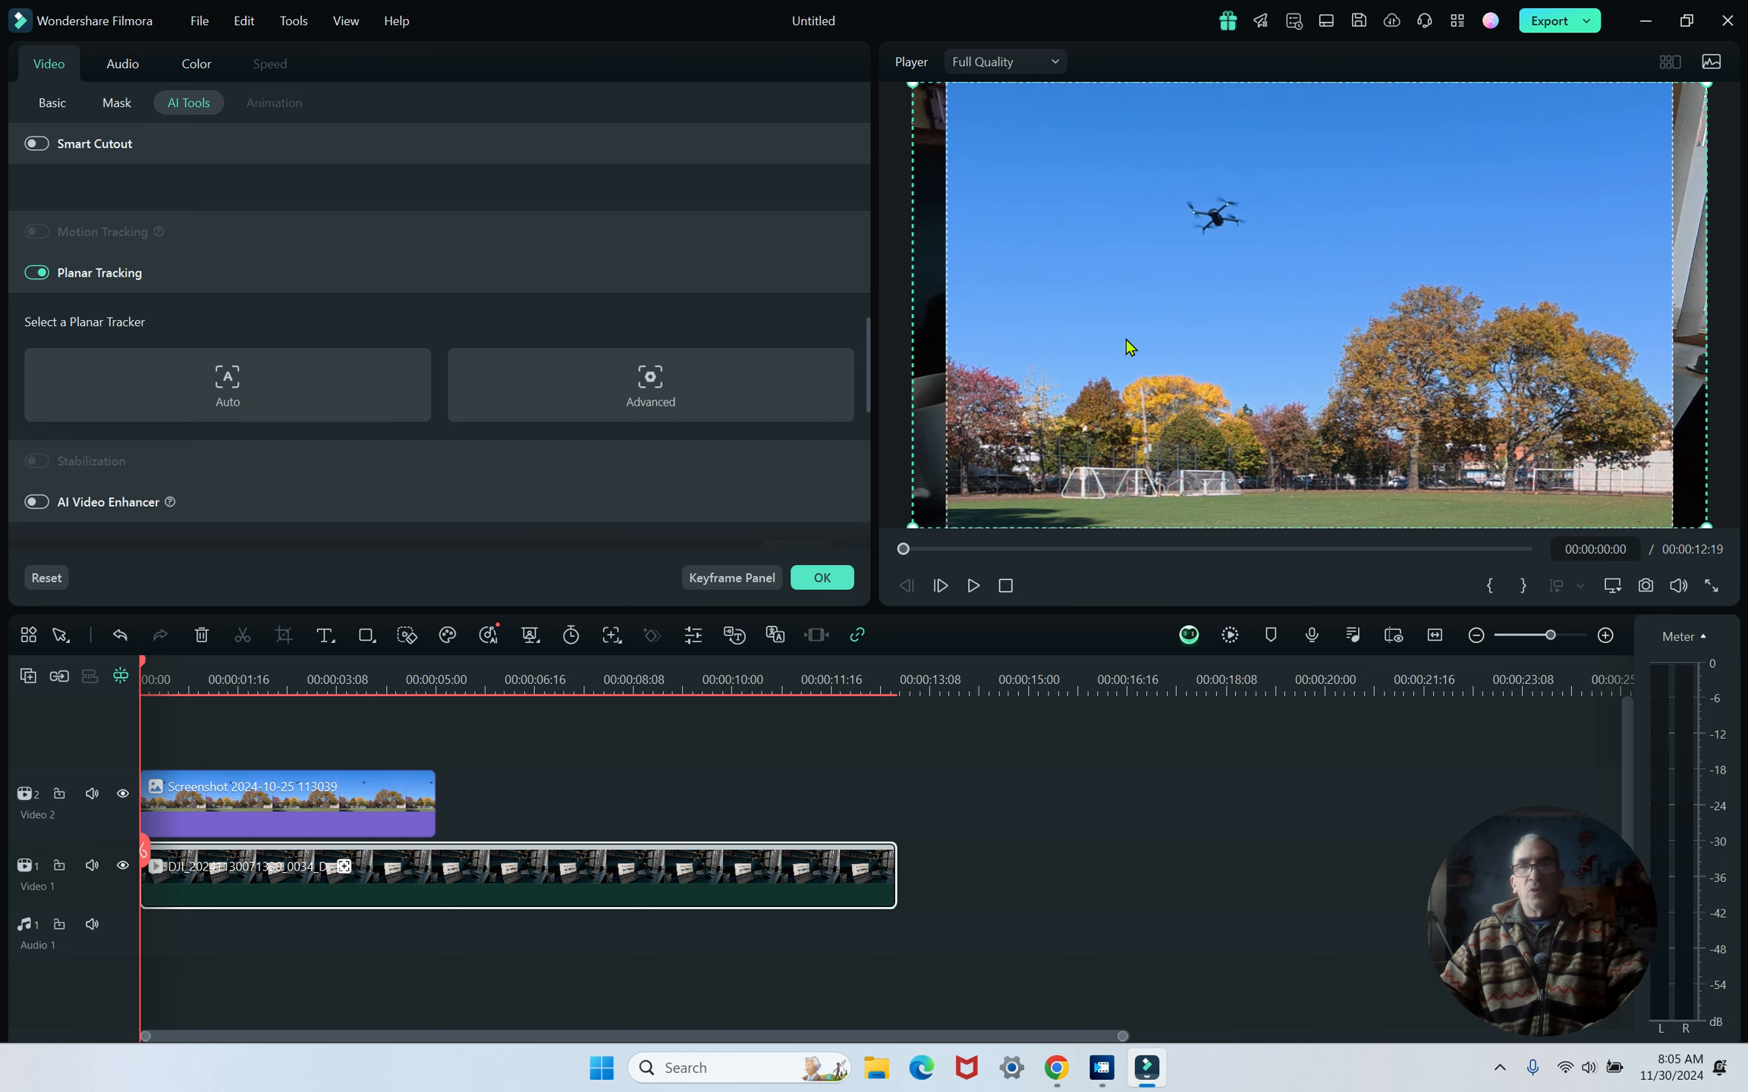
- Scale down the screenshot overlay over the laptop, then move its clip past the end of the video on the timeline
left_click(362, 788)
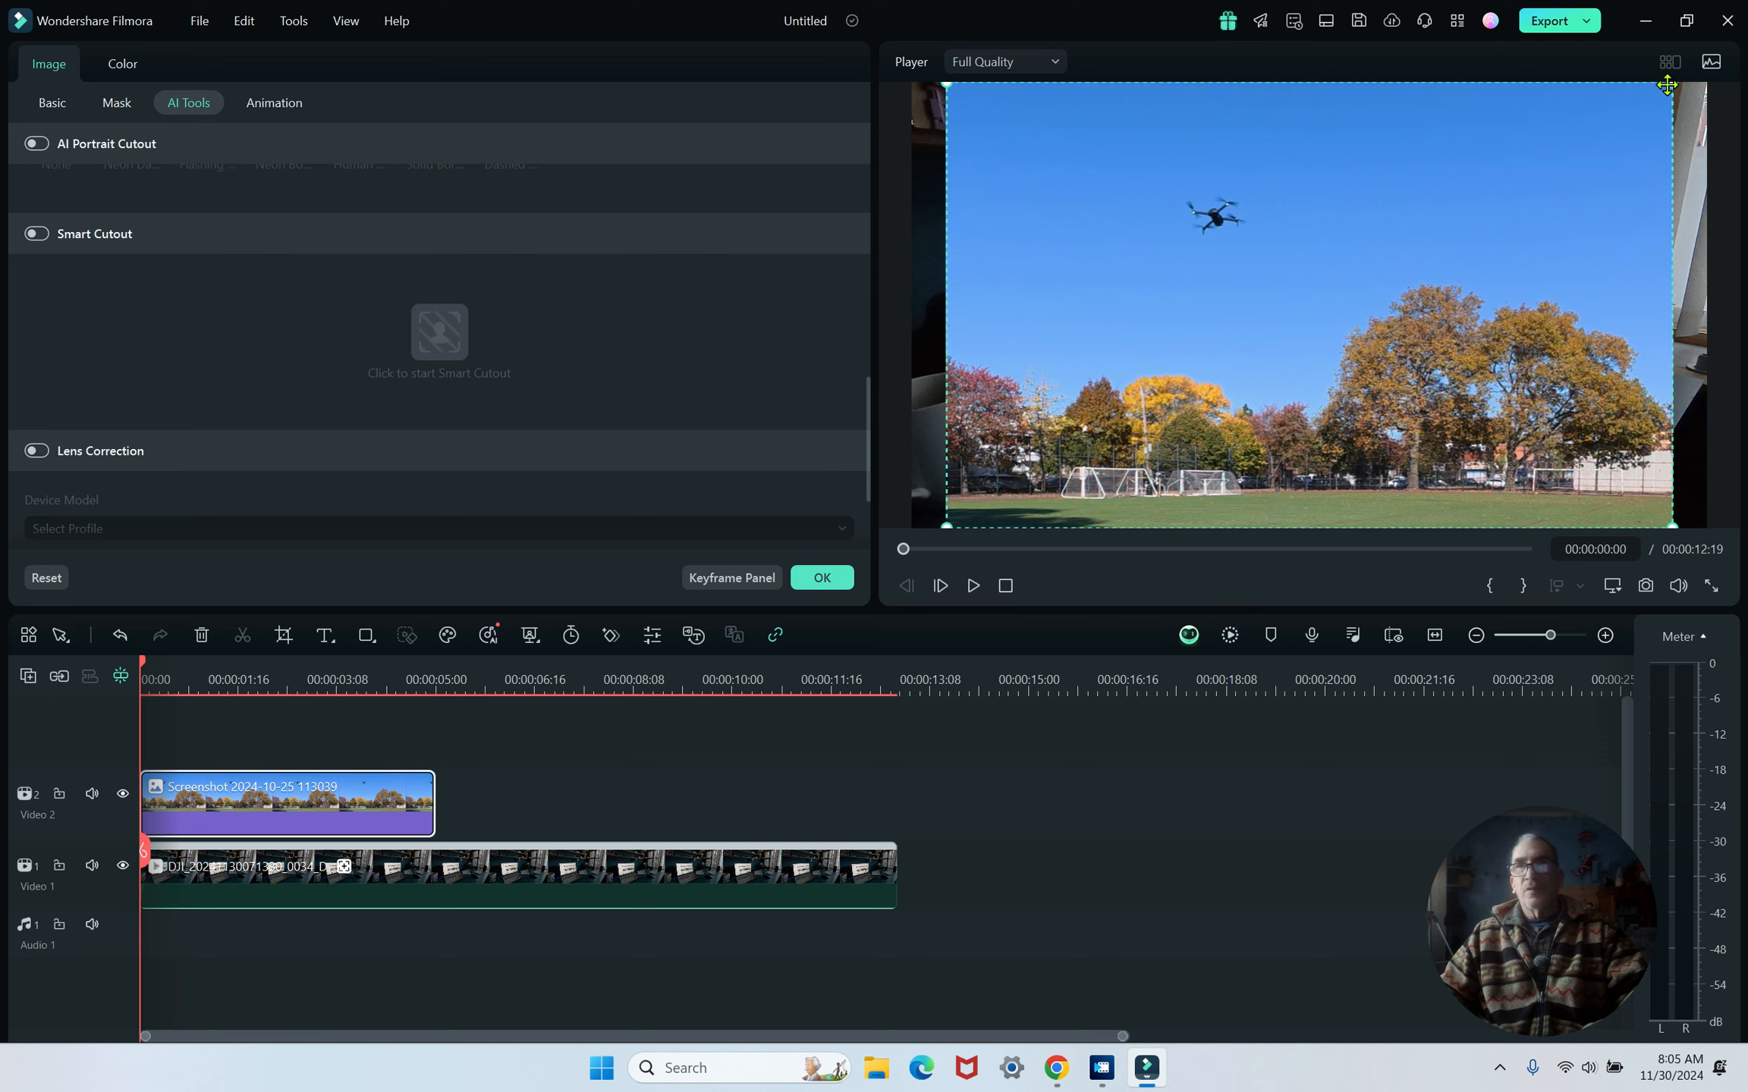
left_click_drag(1671, 85, 1236, 331)
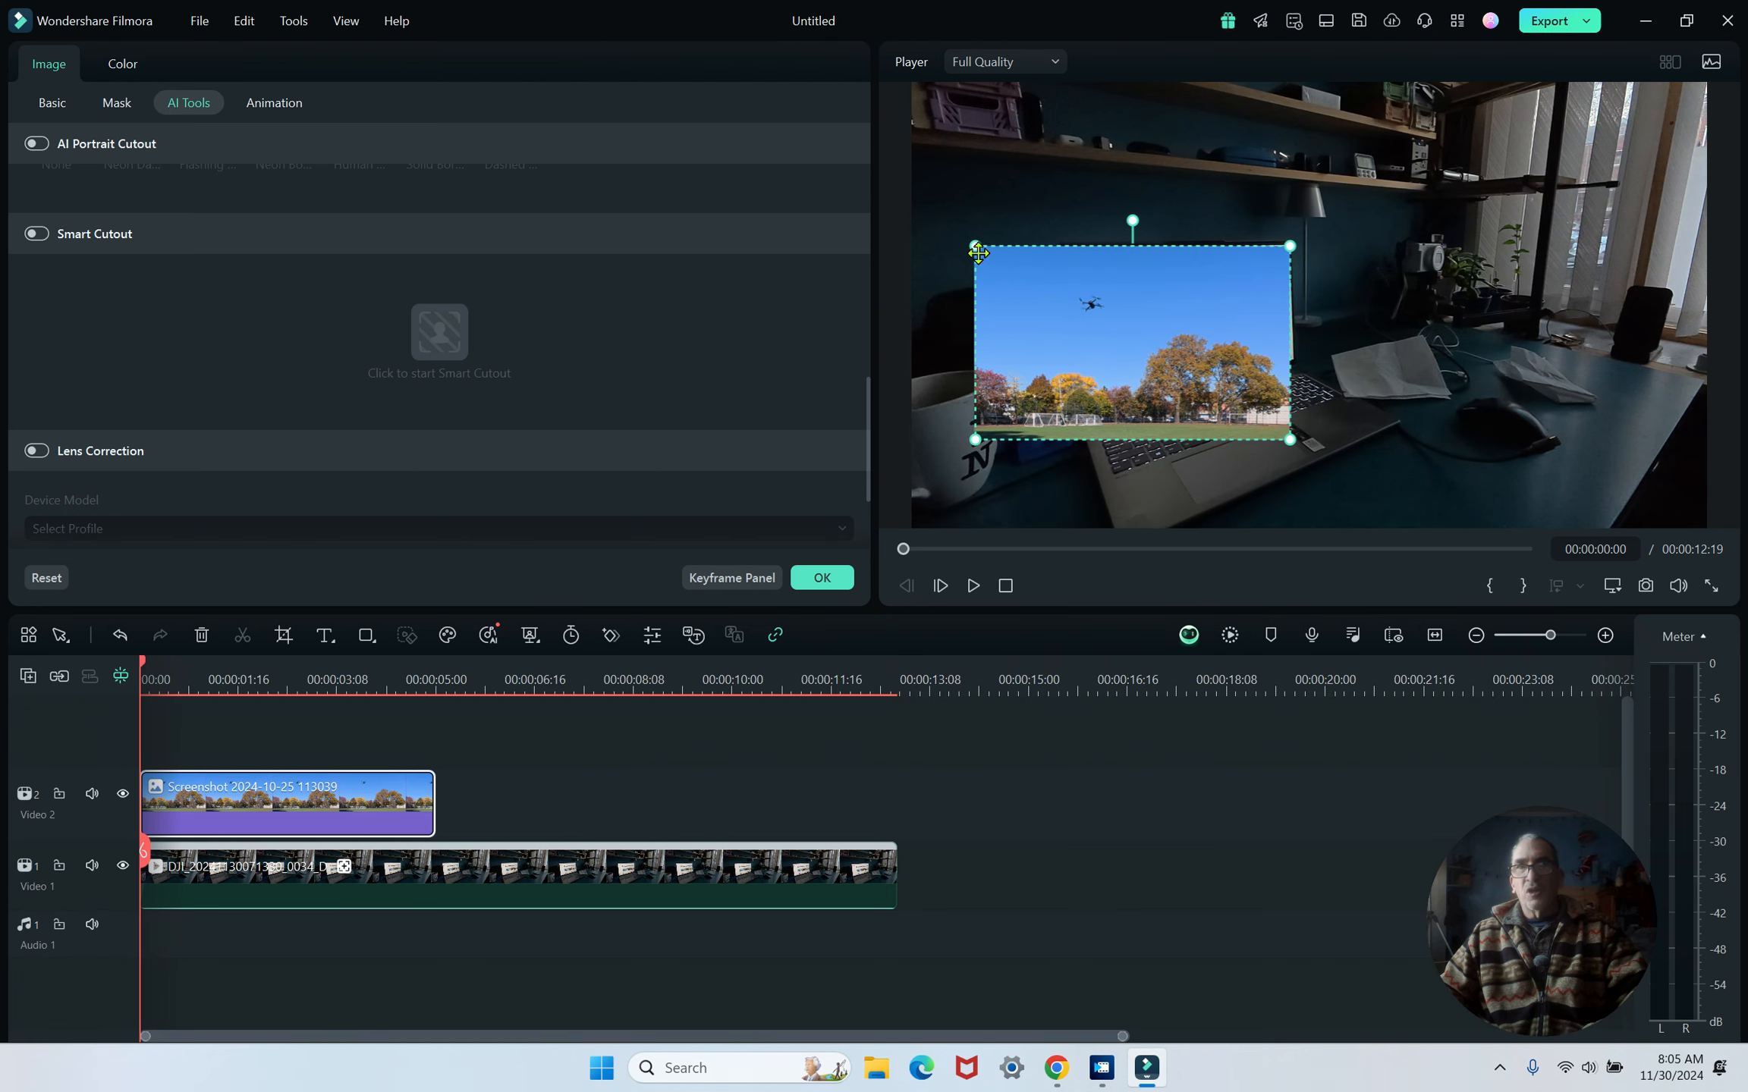
left_click_drag(970, 247, 1058, 305)
left_click_drag(283, 794, 1094, 832)
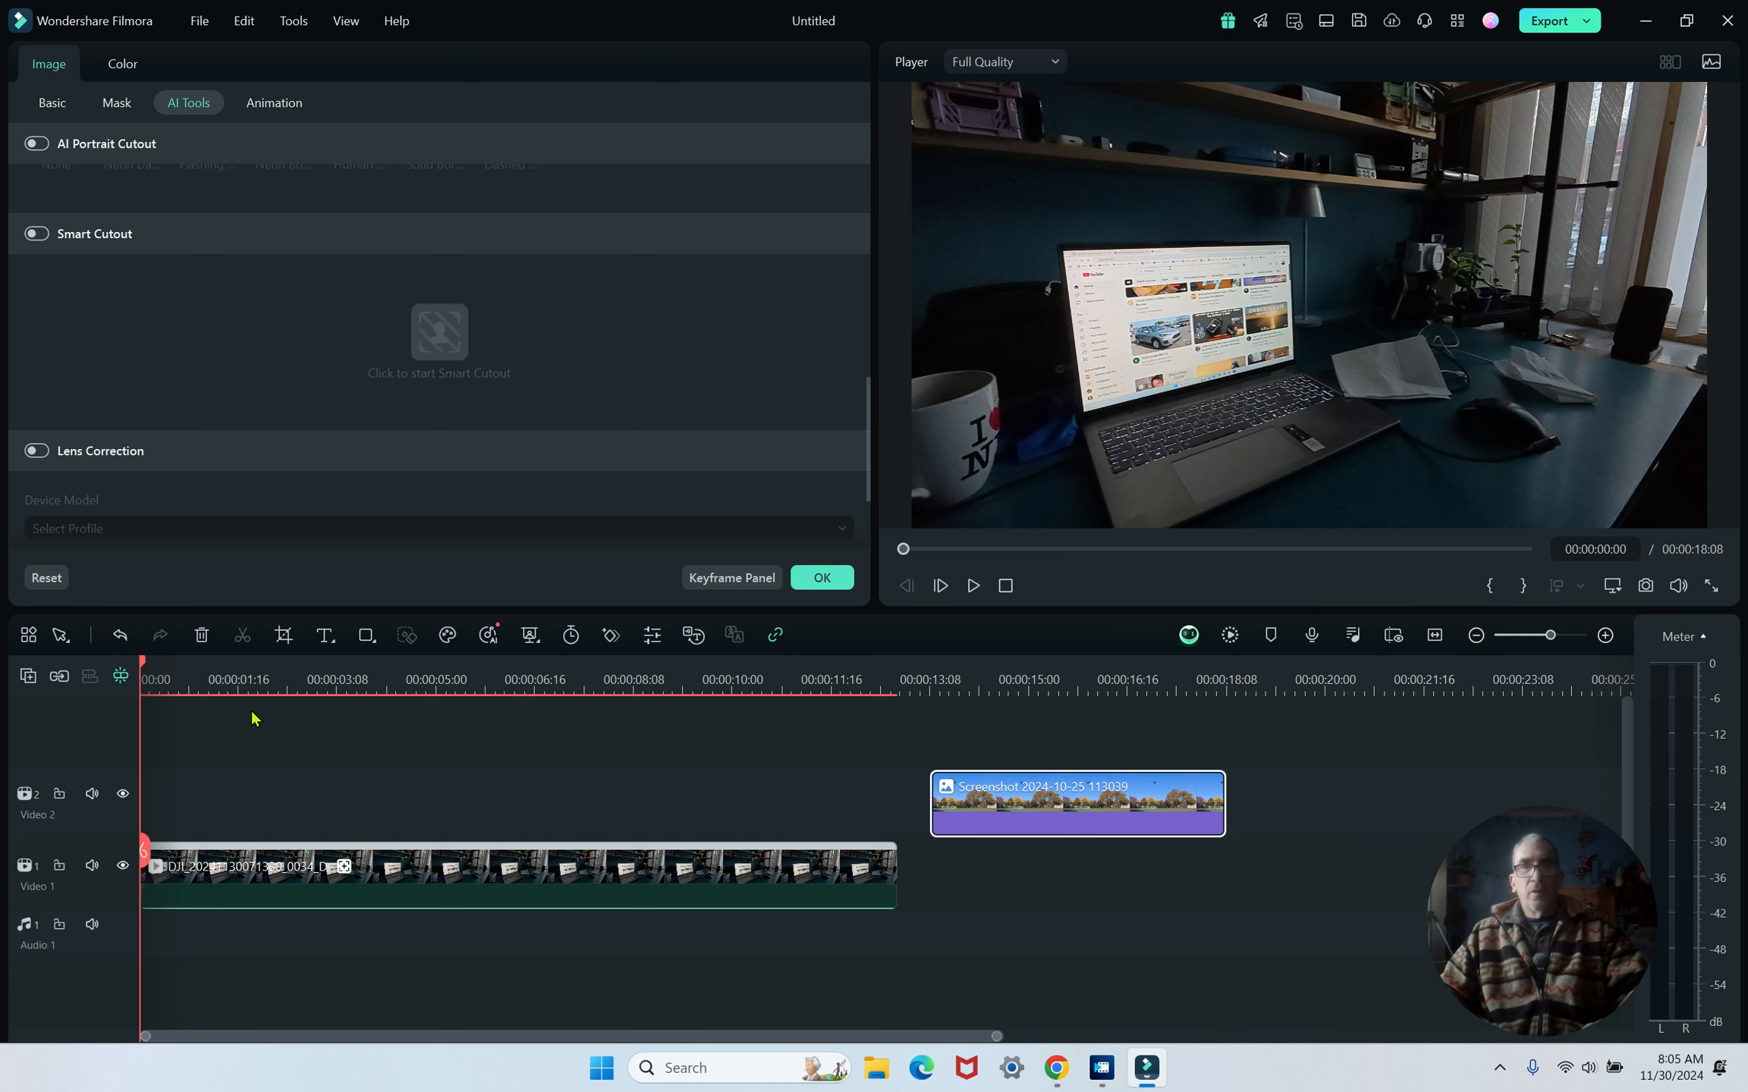
- Add an Auto planar tracker to the desk video and fit its four corners to the laptop screen
left_click(287, 885)
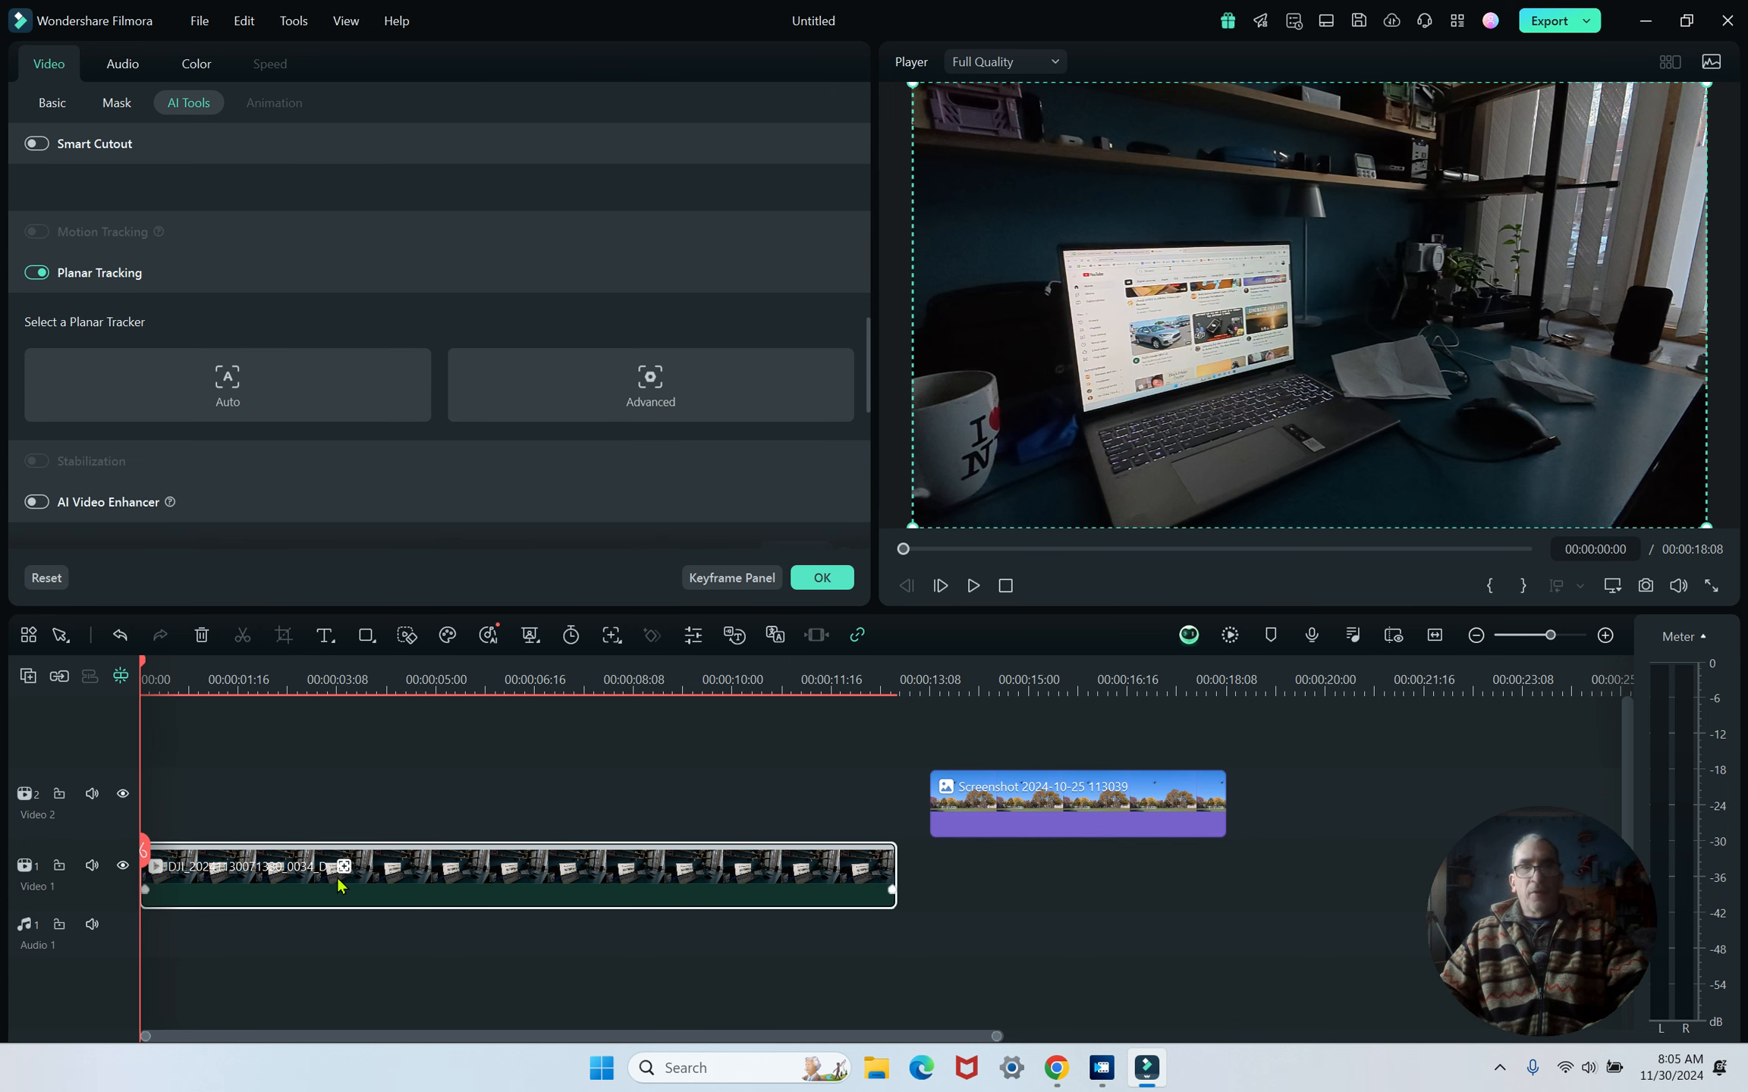
left_click(240, 414)
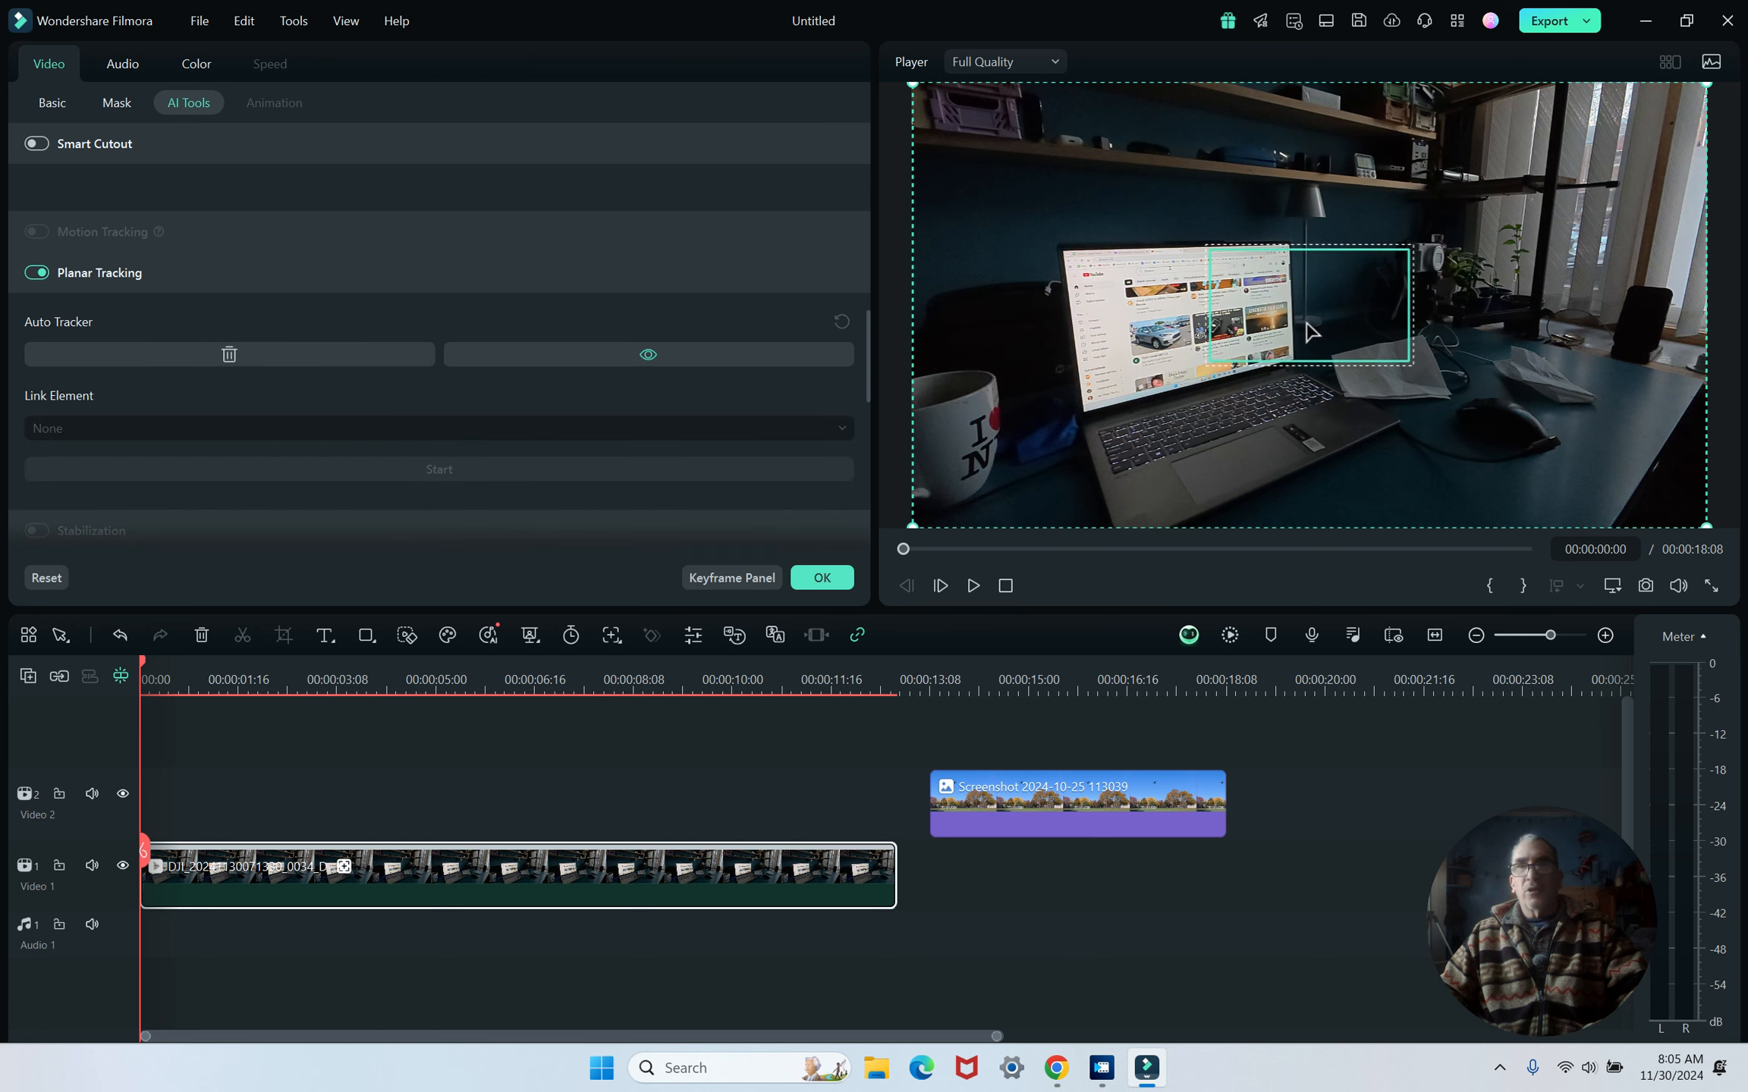
left_click_drag(1351, 332, 1201, 333)
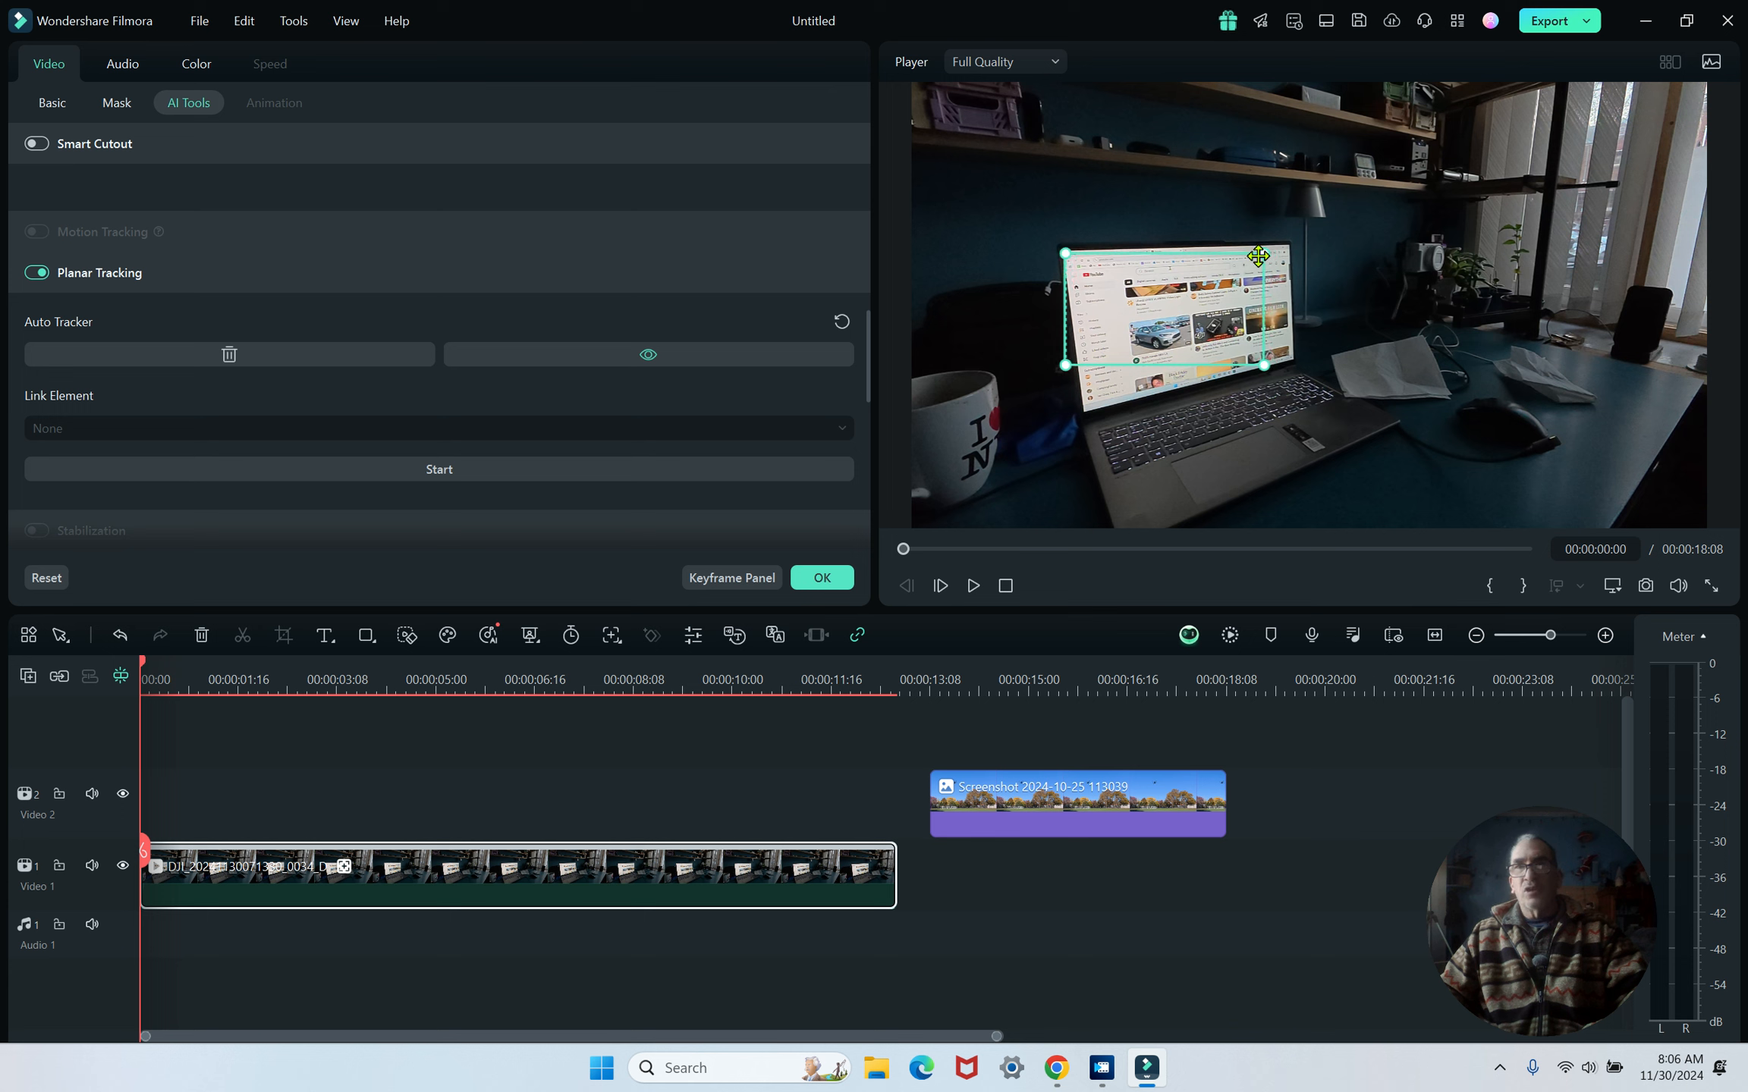
left_click_drag(1266, 258, 1282, 248)
left_click_drag(1264, 364, 1293, 360)
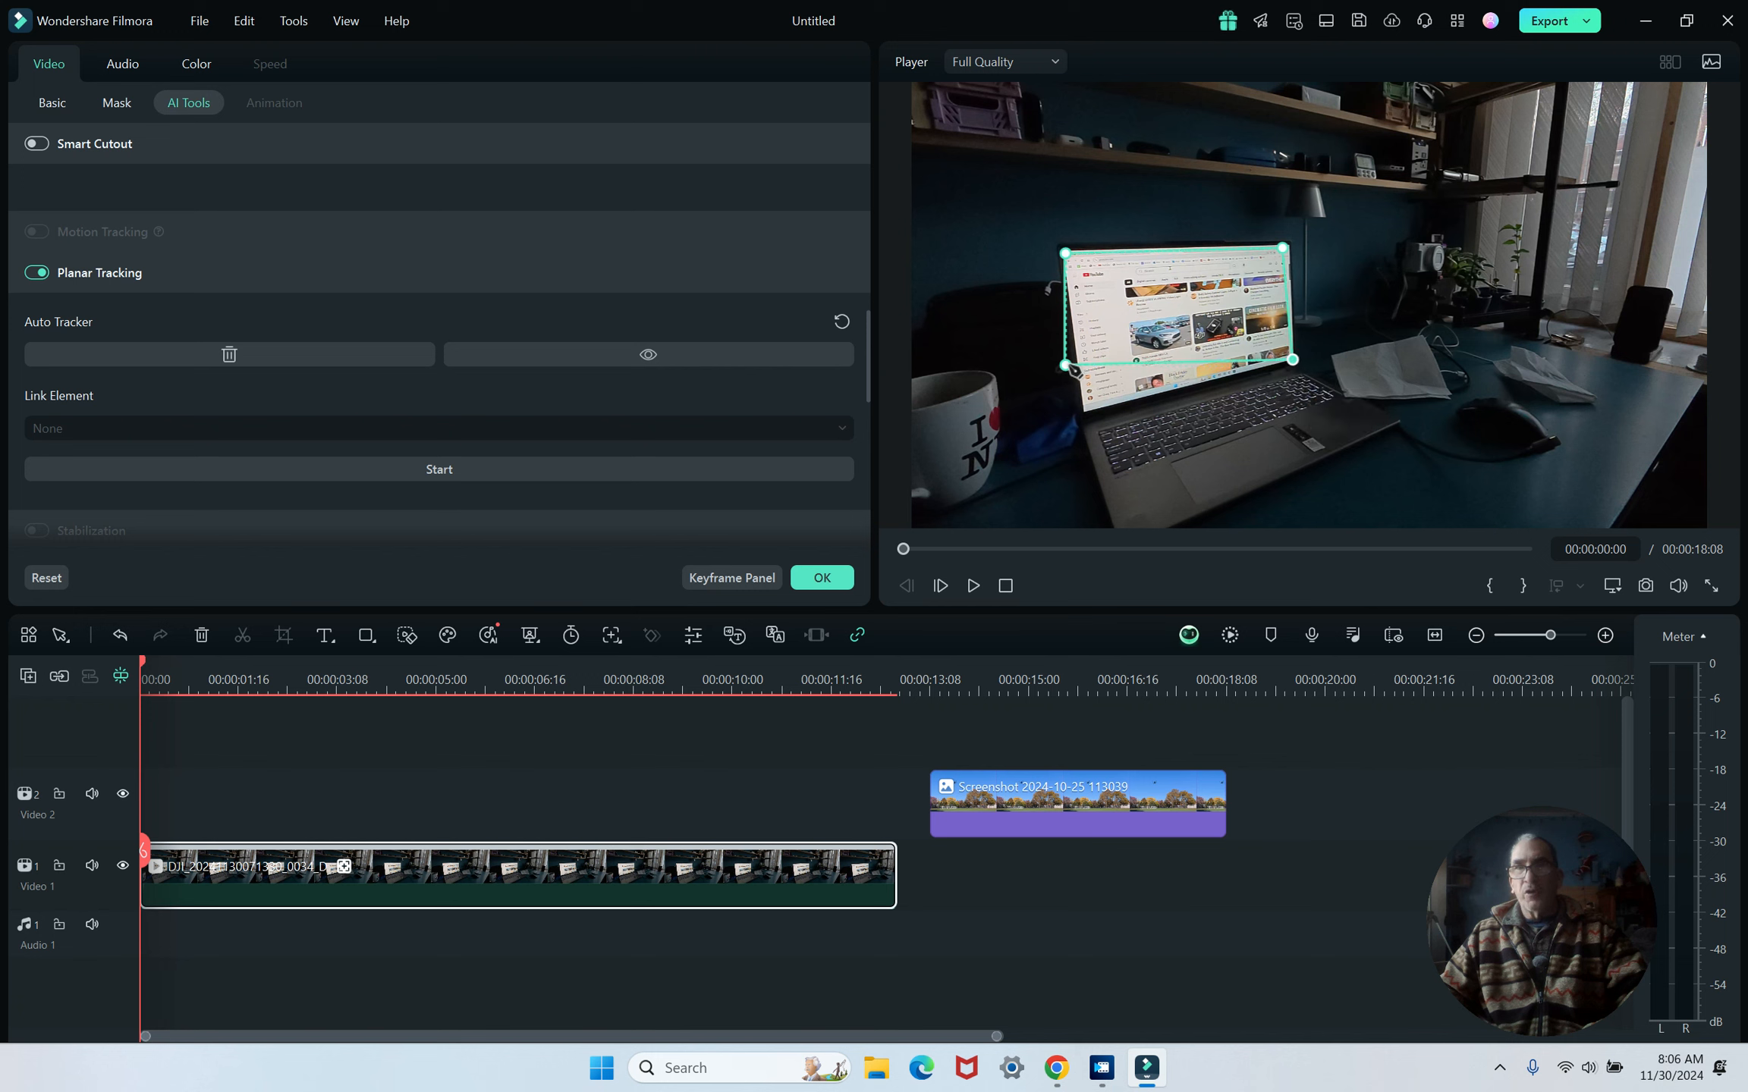
left_click_drag(1073, 369, 1086, 415)
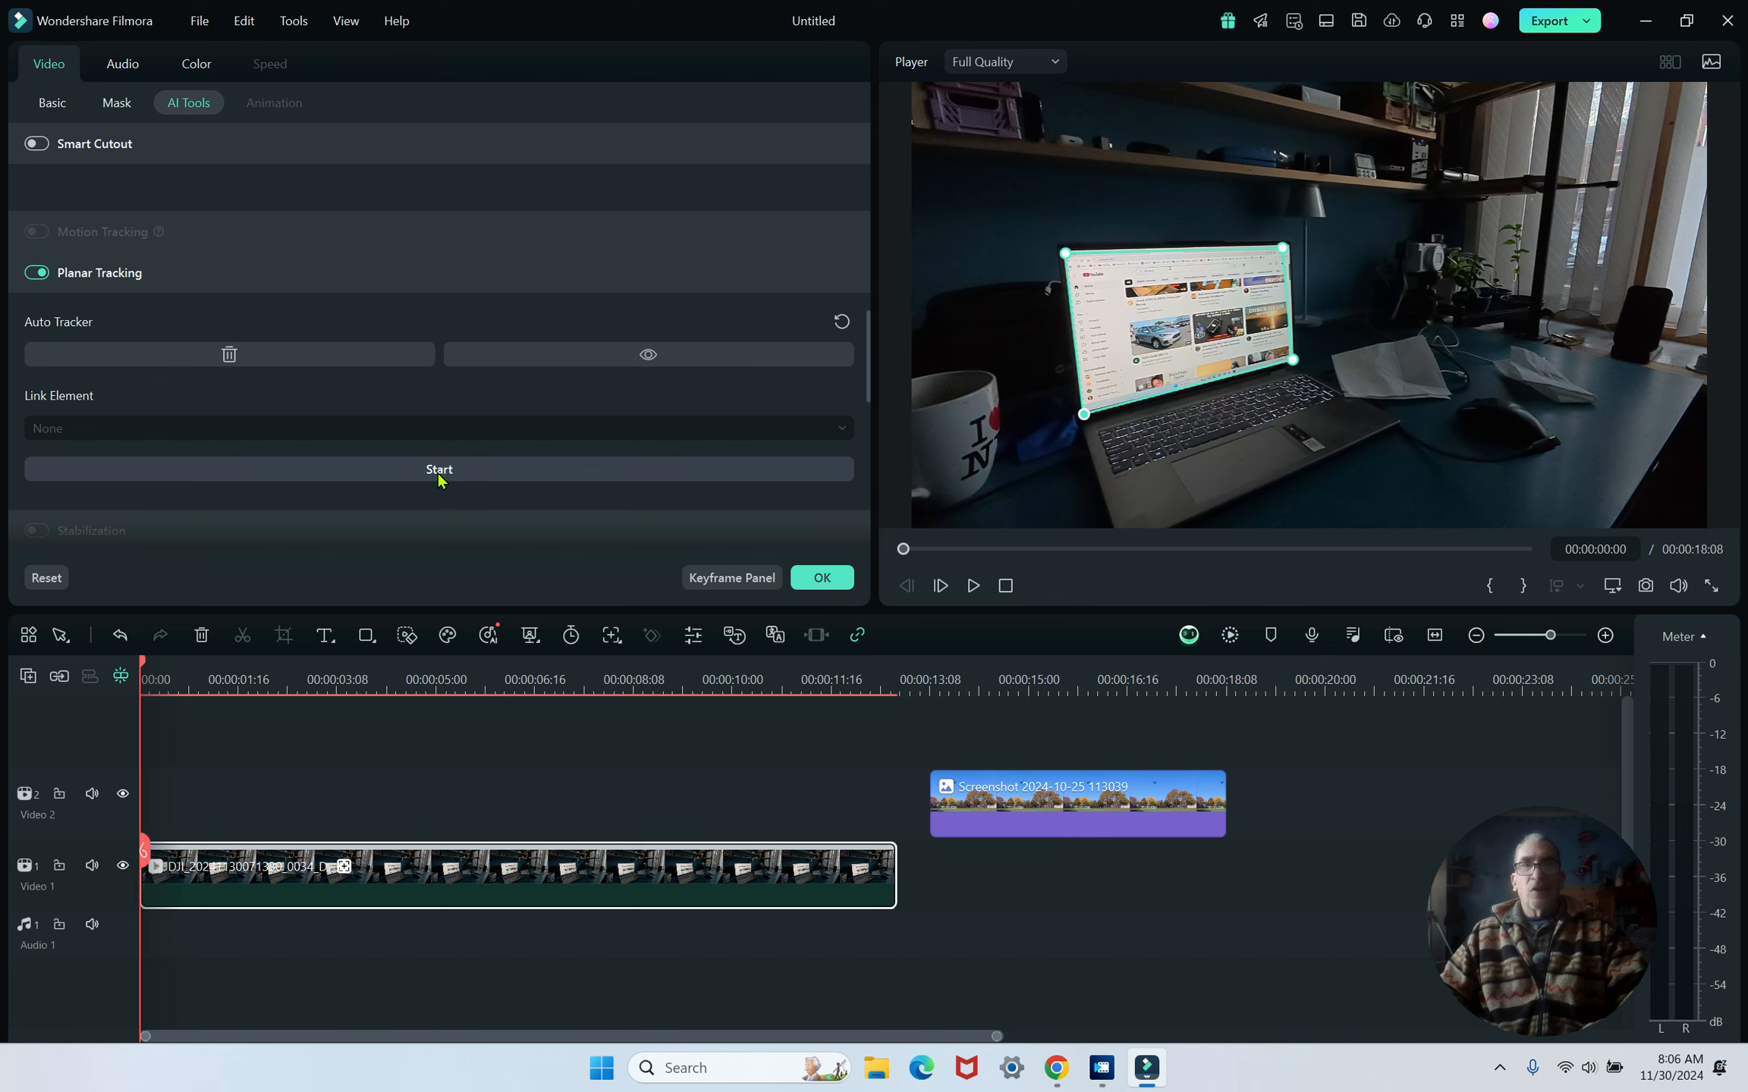
- Start the planar tracking analysis
left_click(438, 471)
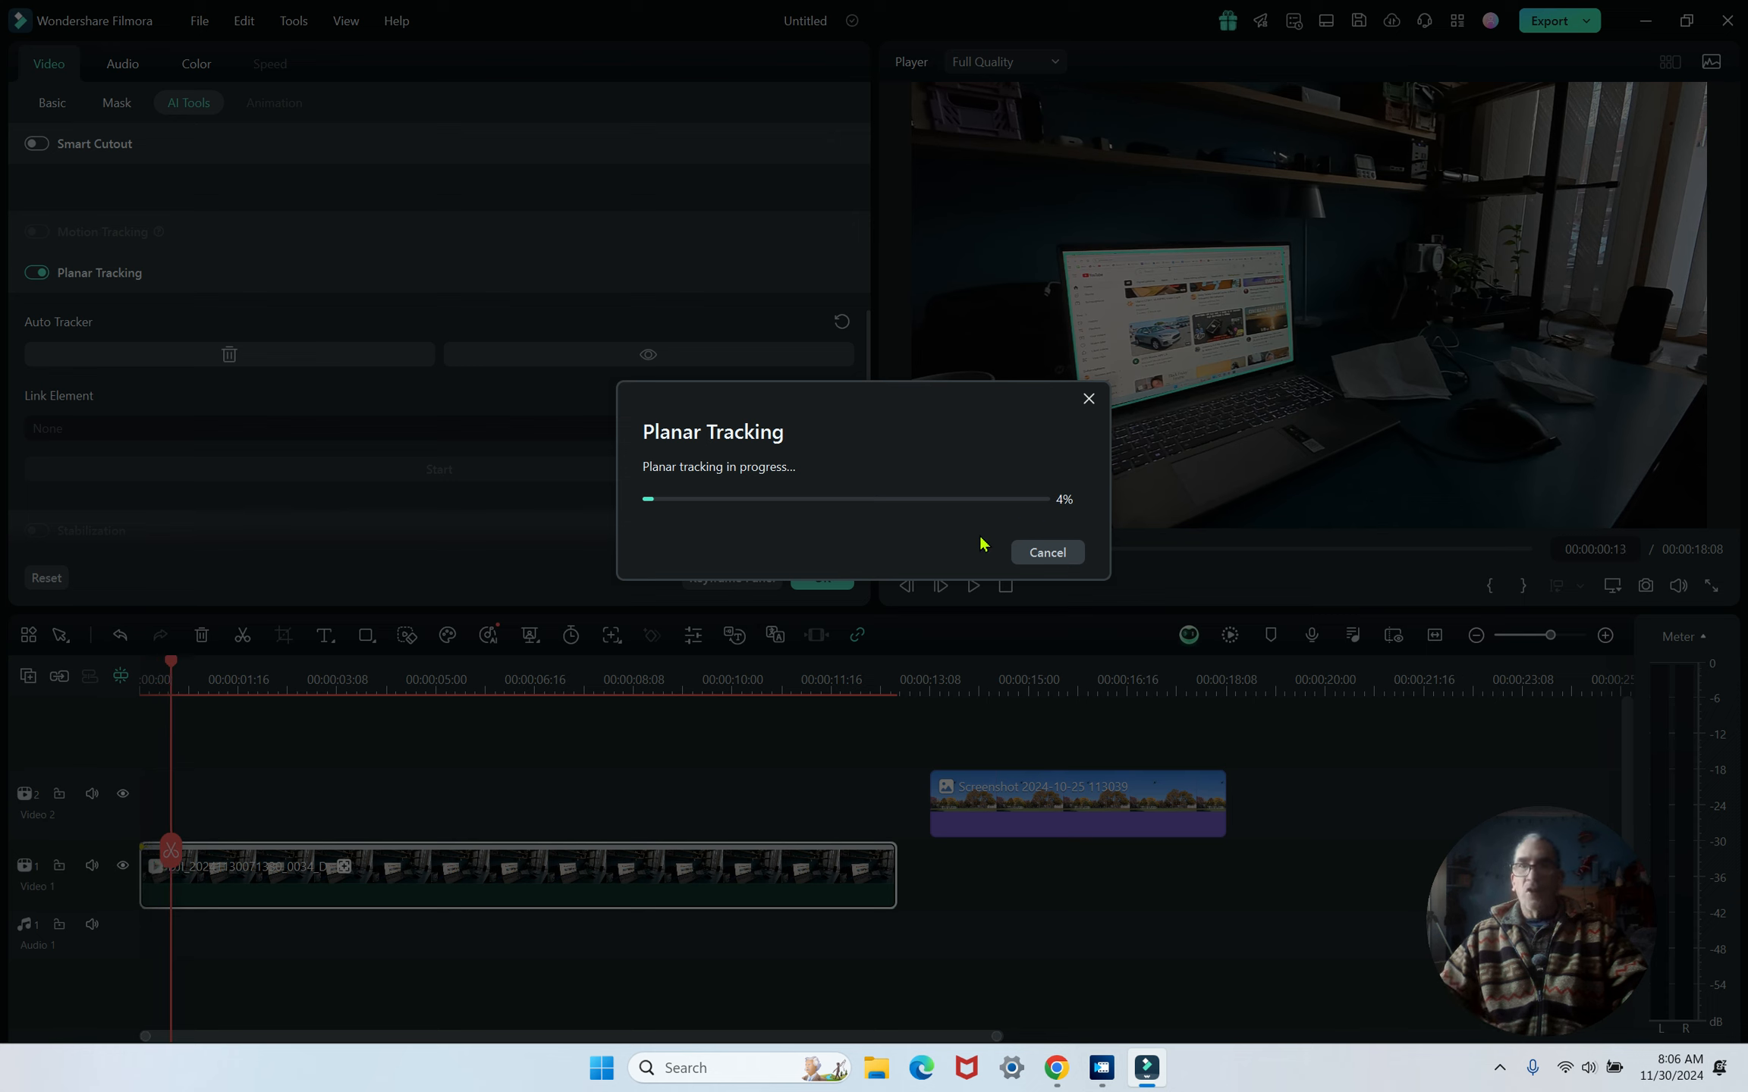
mouse_move(1147, 1086)
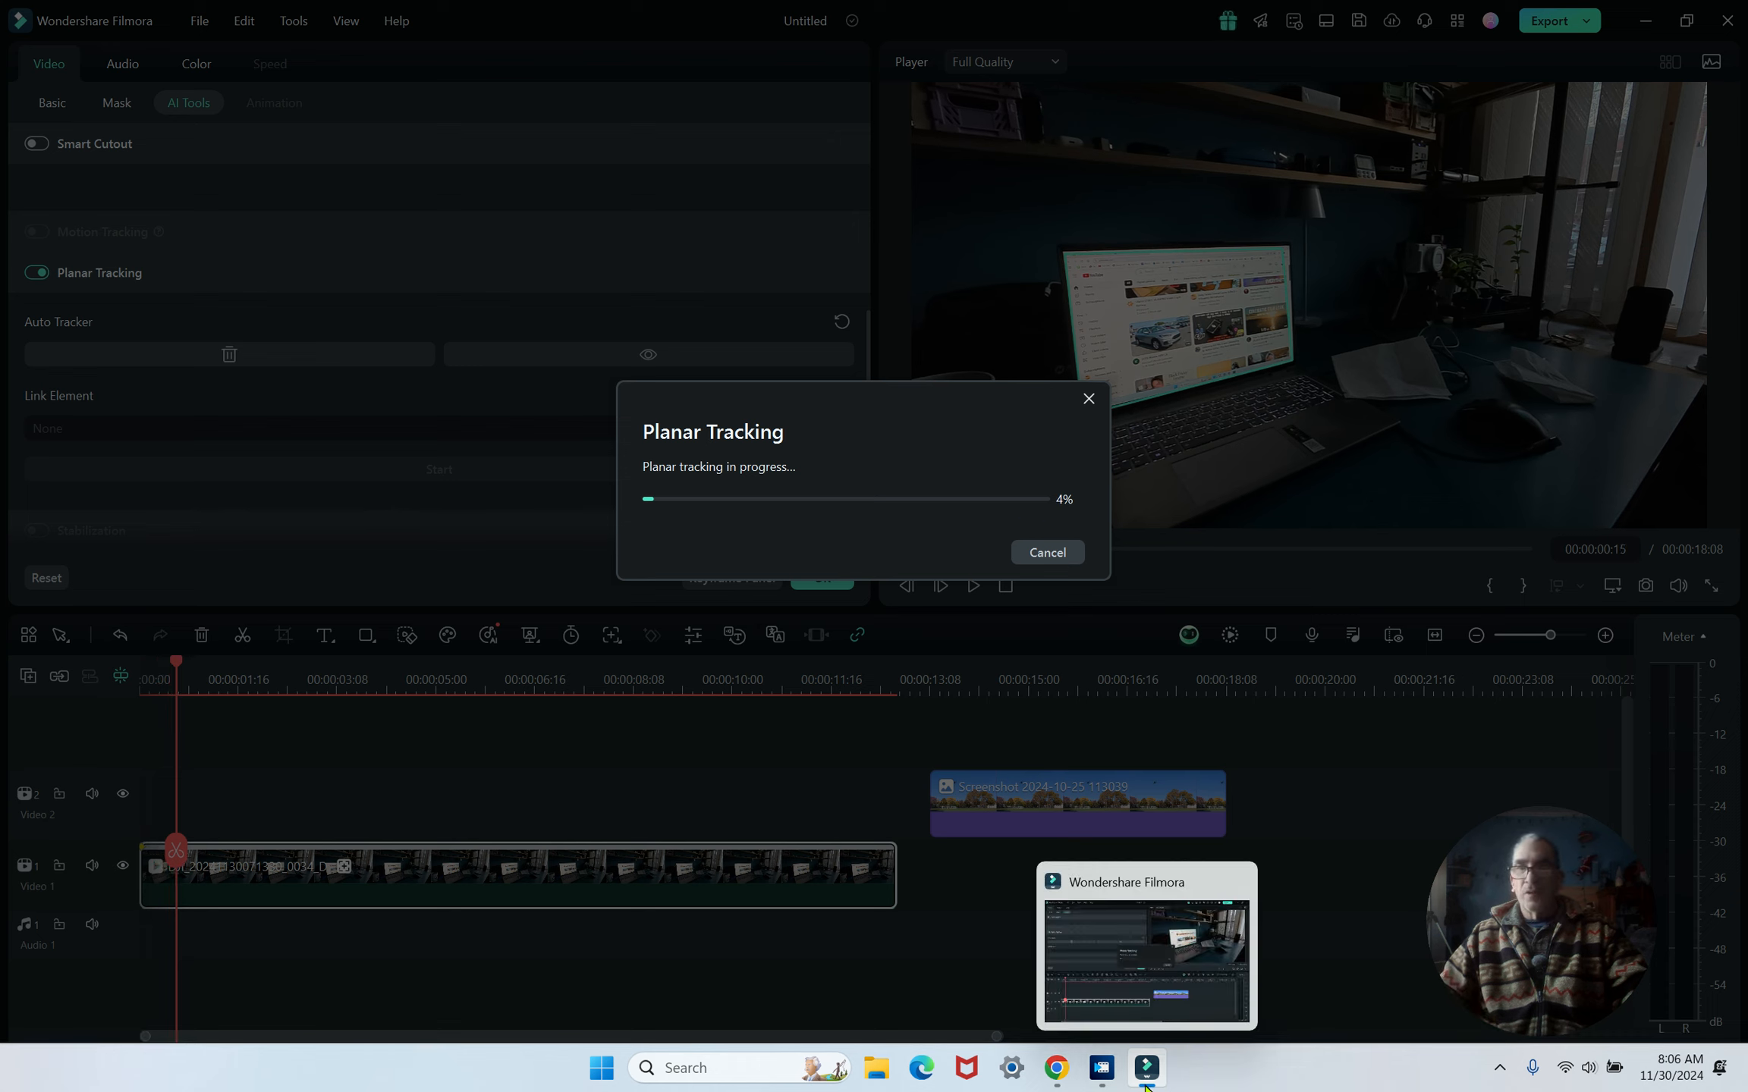
- Switch to Movie Studio and apply Size/Position/Rotation to the screenshot, scaling it to about 1228 × 756 px
left_click(1103, 1083)
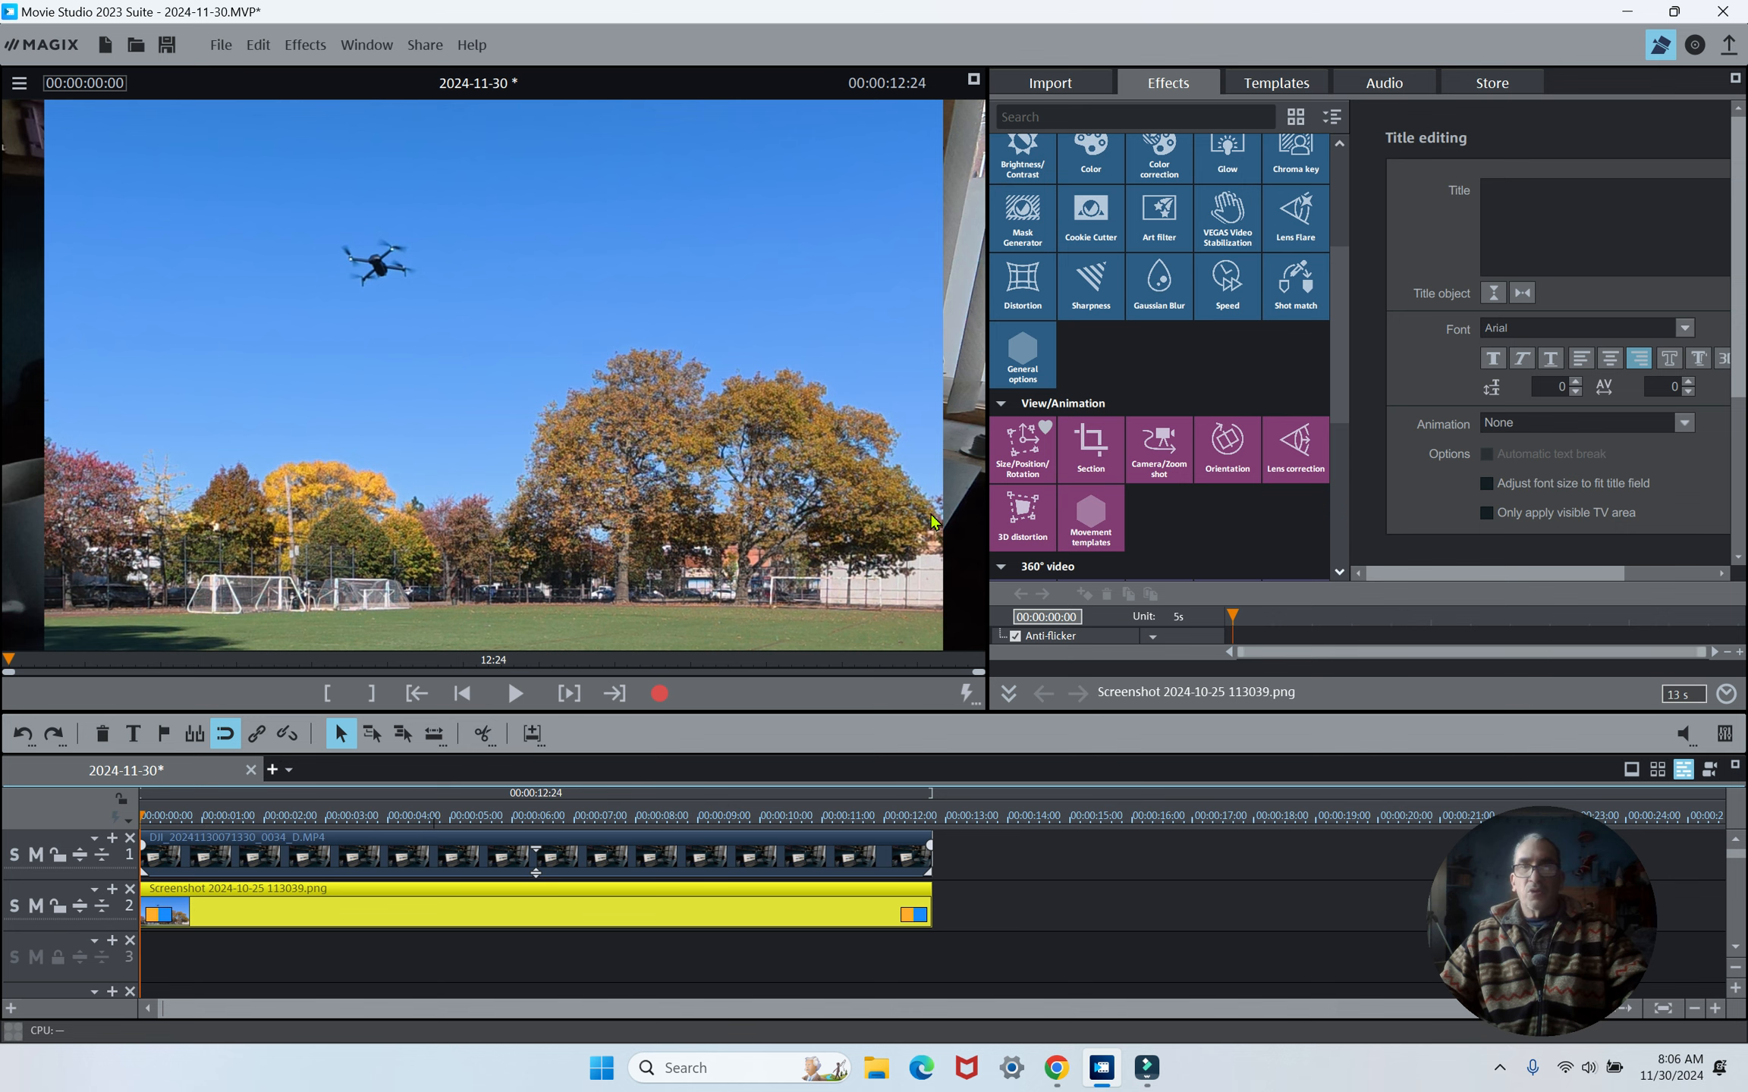
left_click(1019, 462)
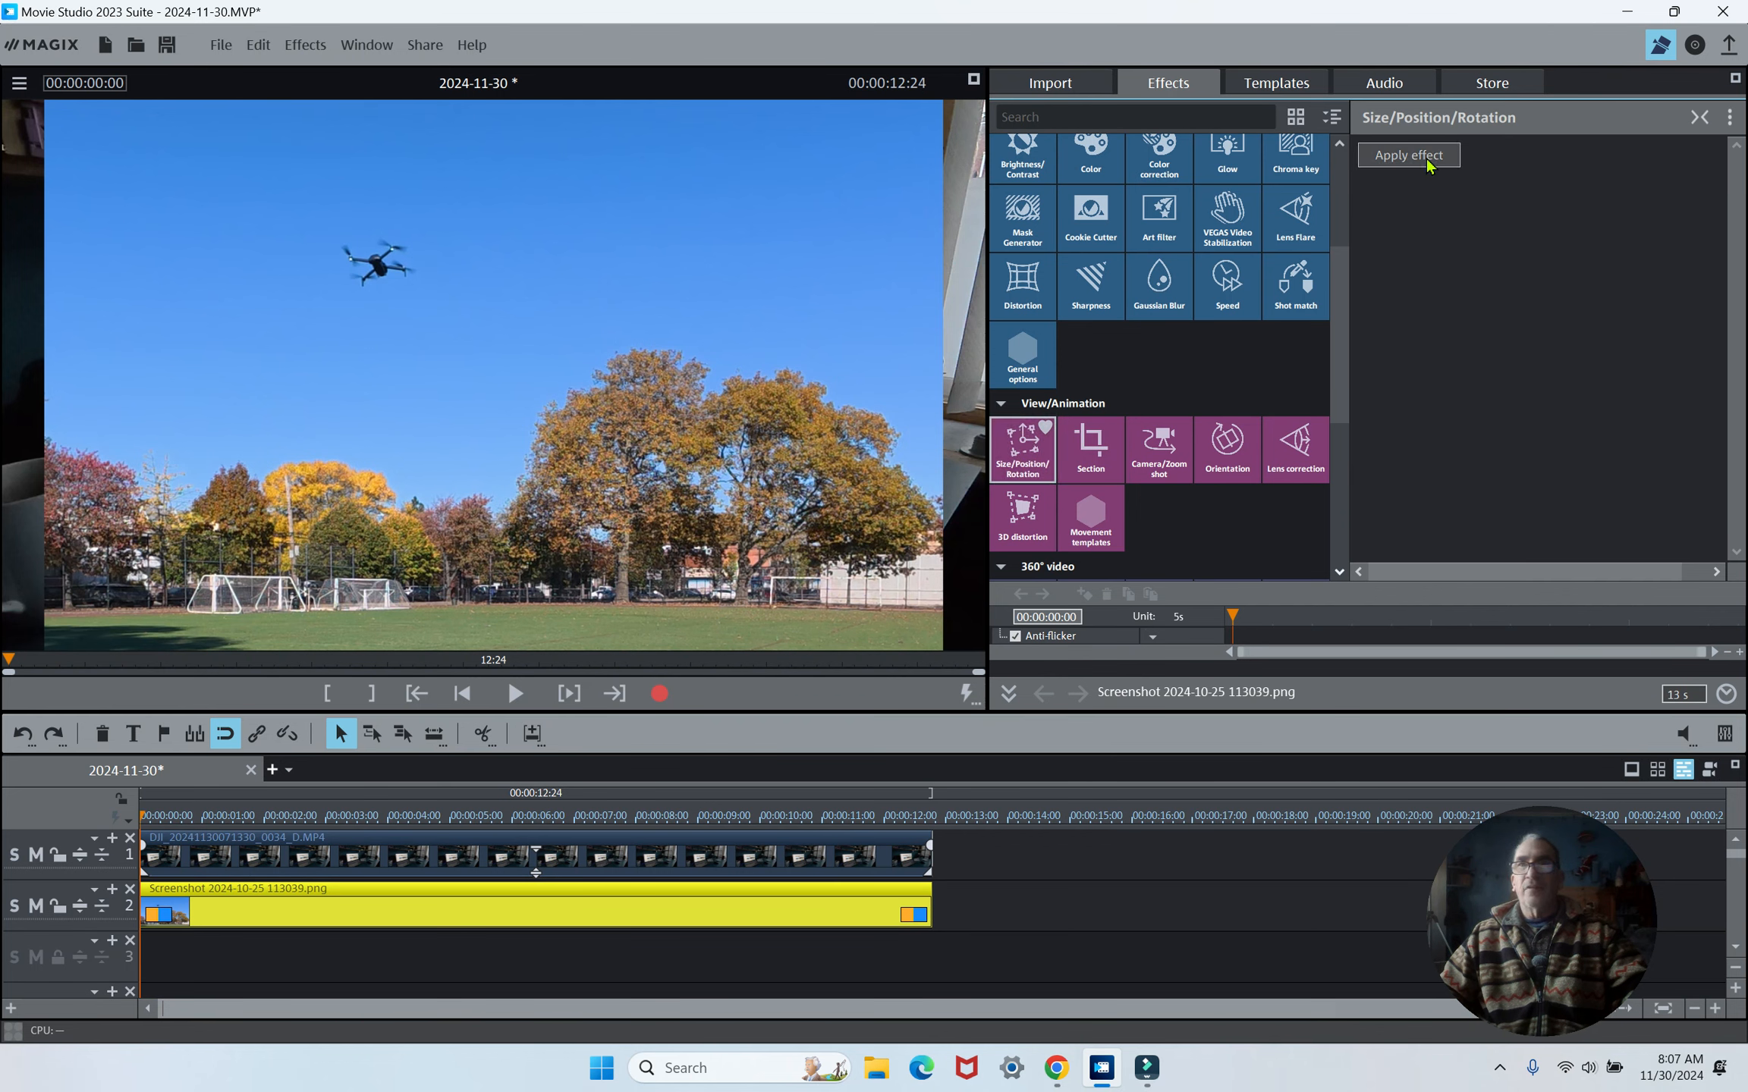
left_click(1409, 156)
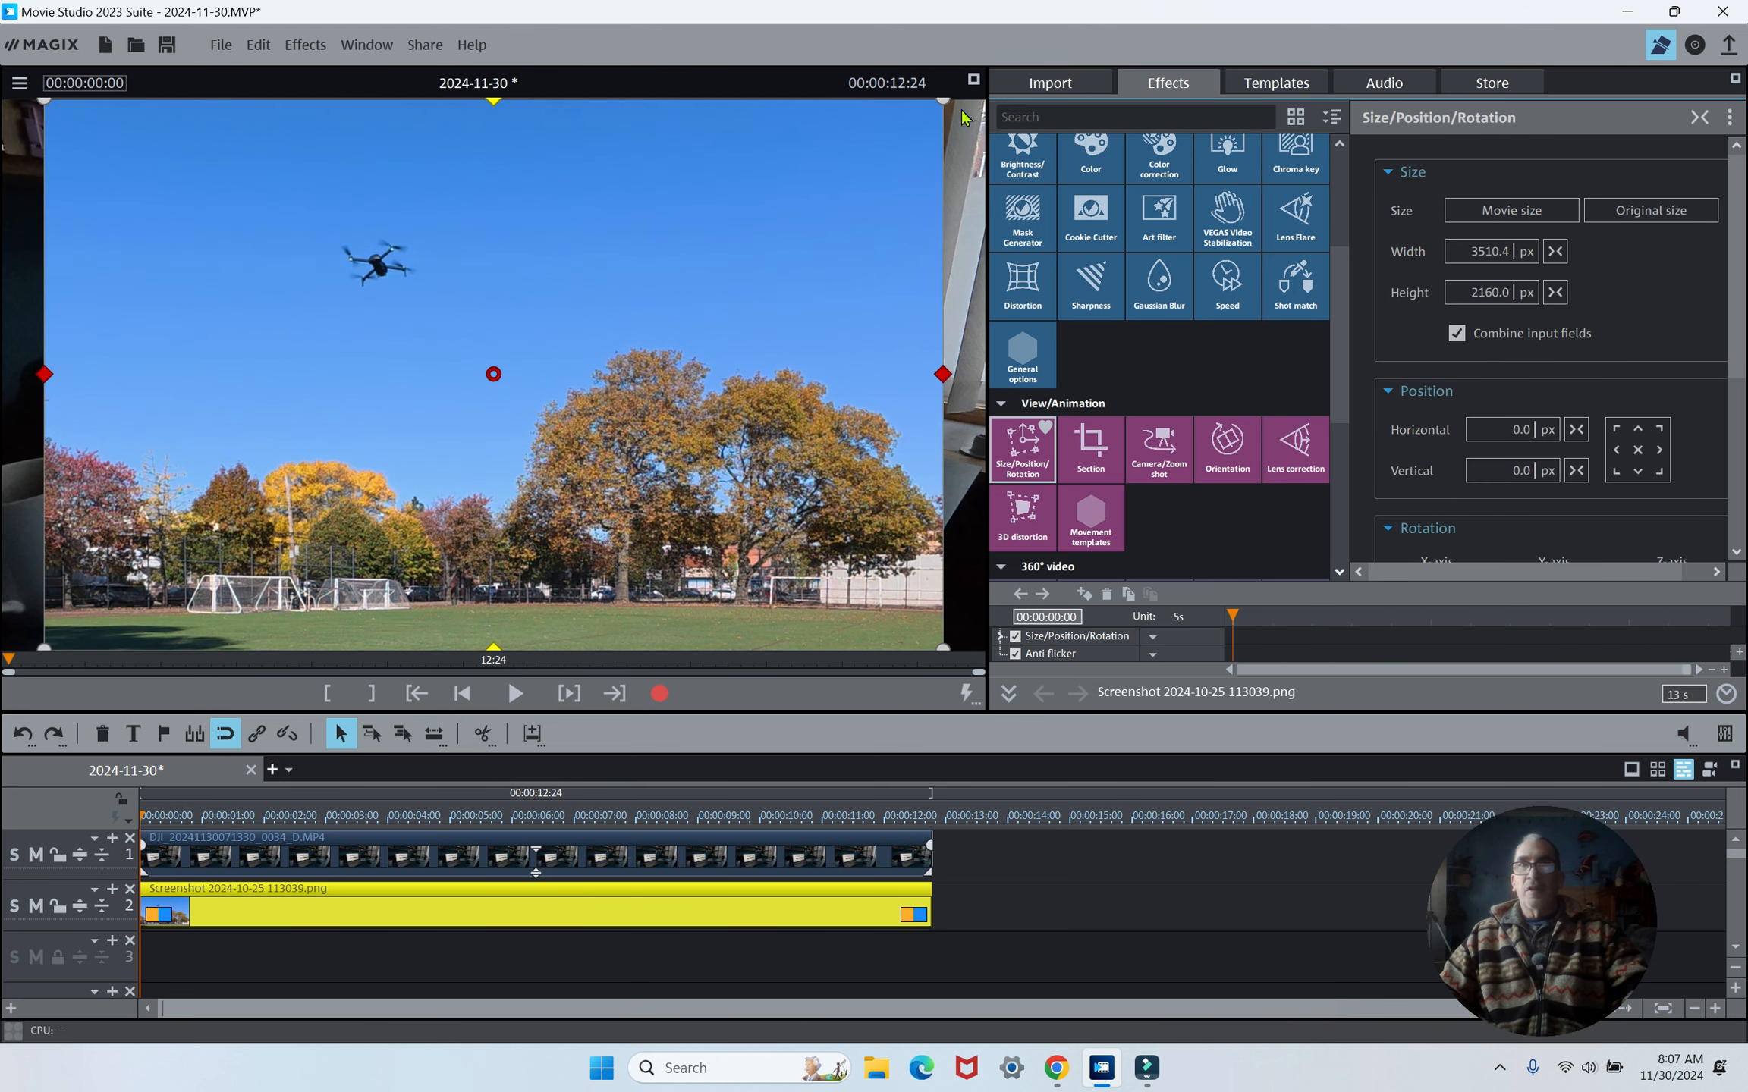
left_click_drag(943, 99, 650, 309)
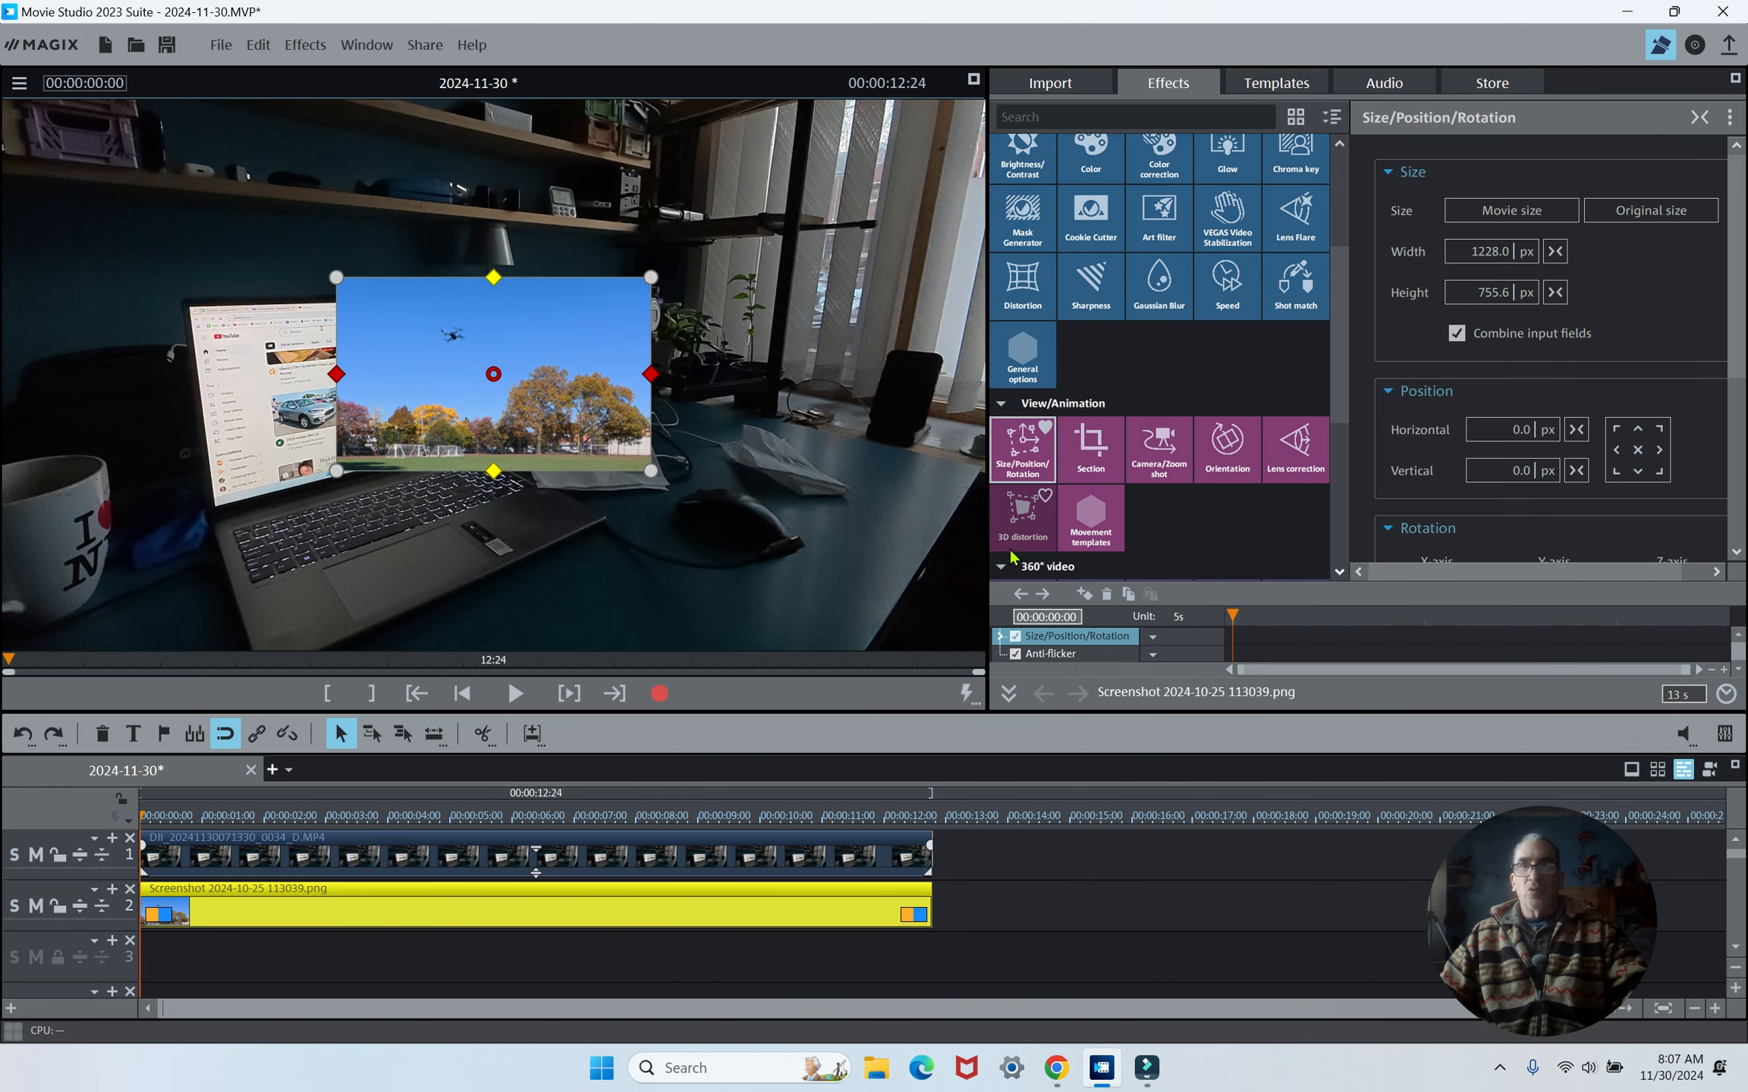
- Apply 3D distortion to the screenshot and drag its corners to fit the laptop screen
left_click(1028, 522)
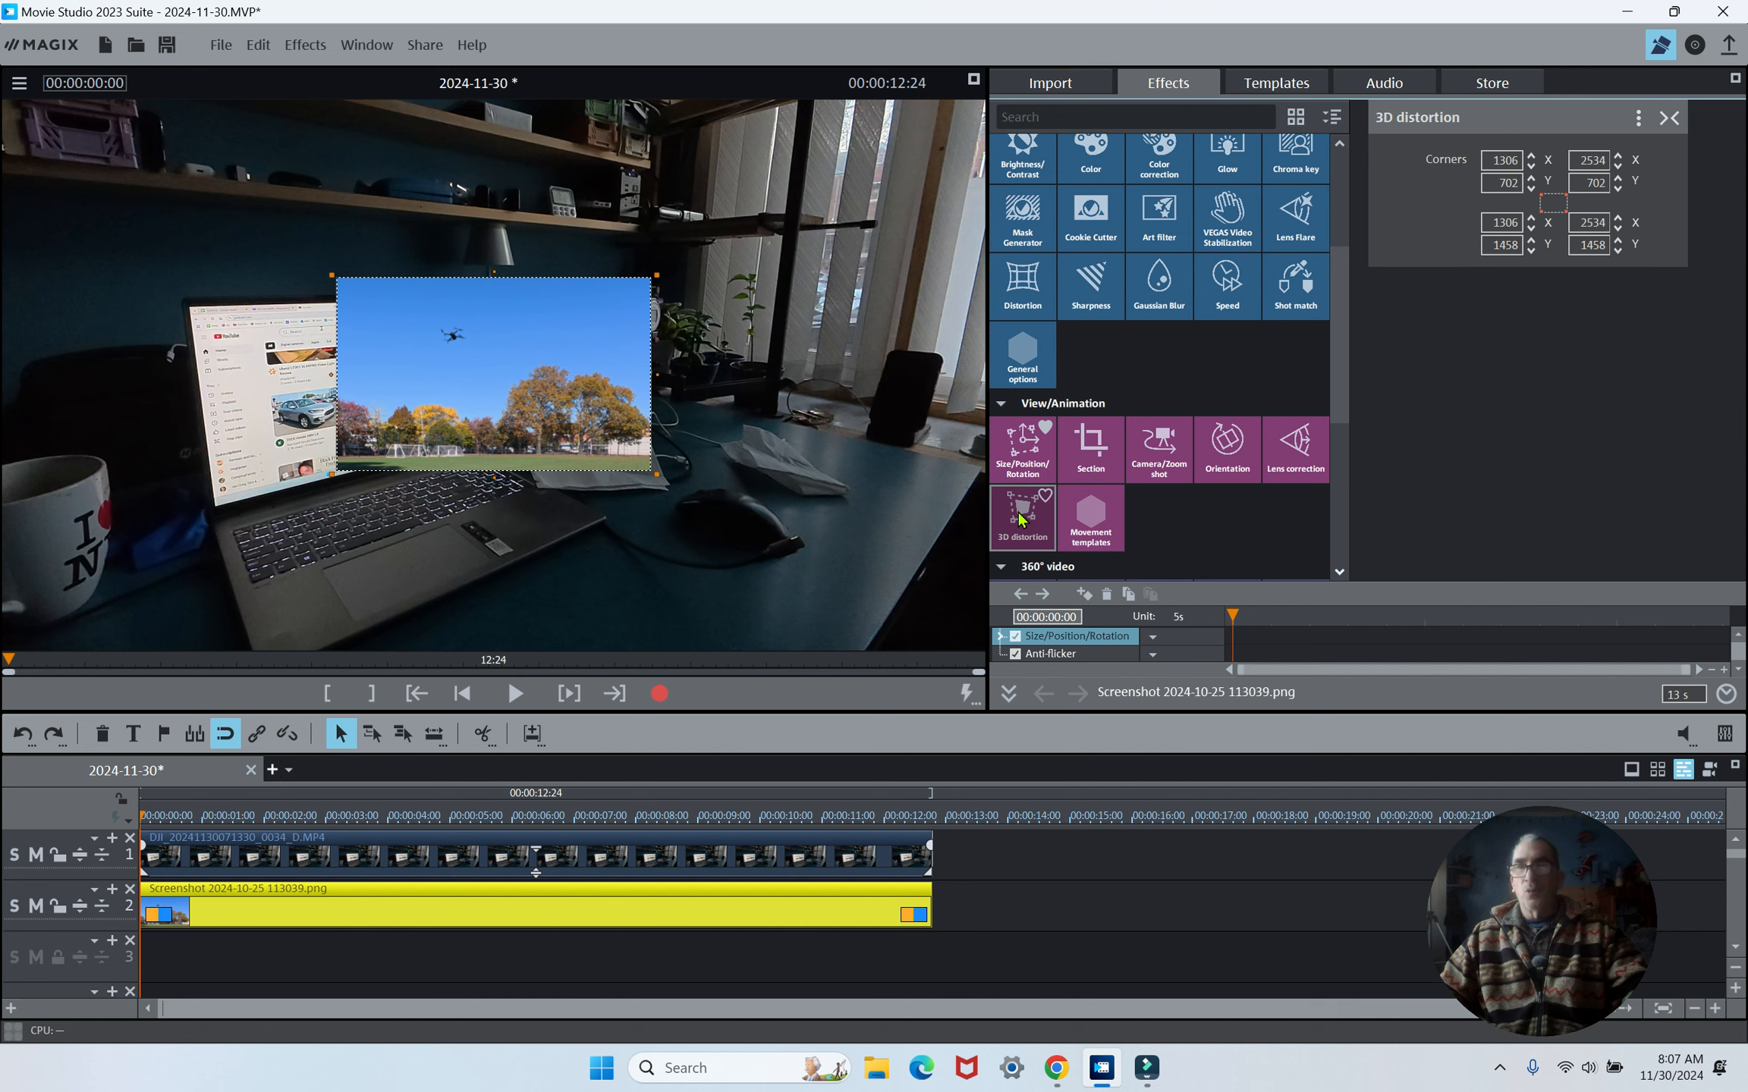
left_click_drag(526, 340, 377, 374)
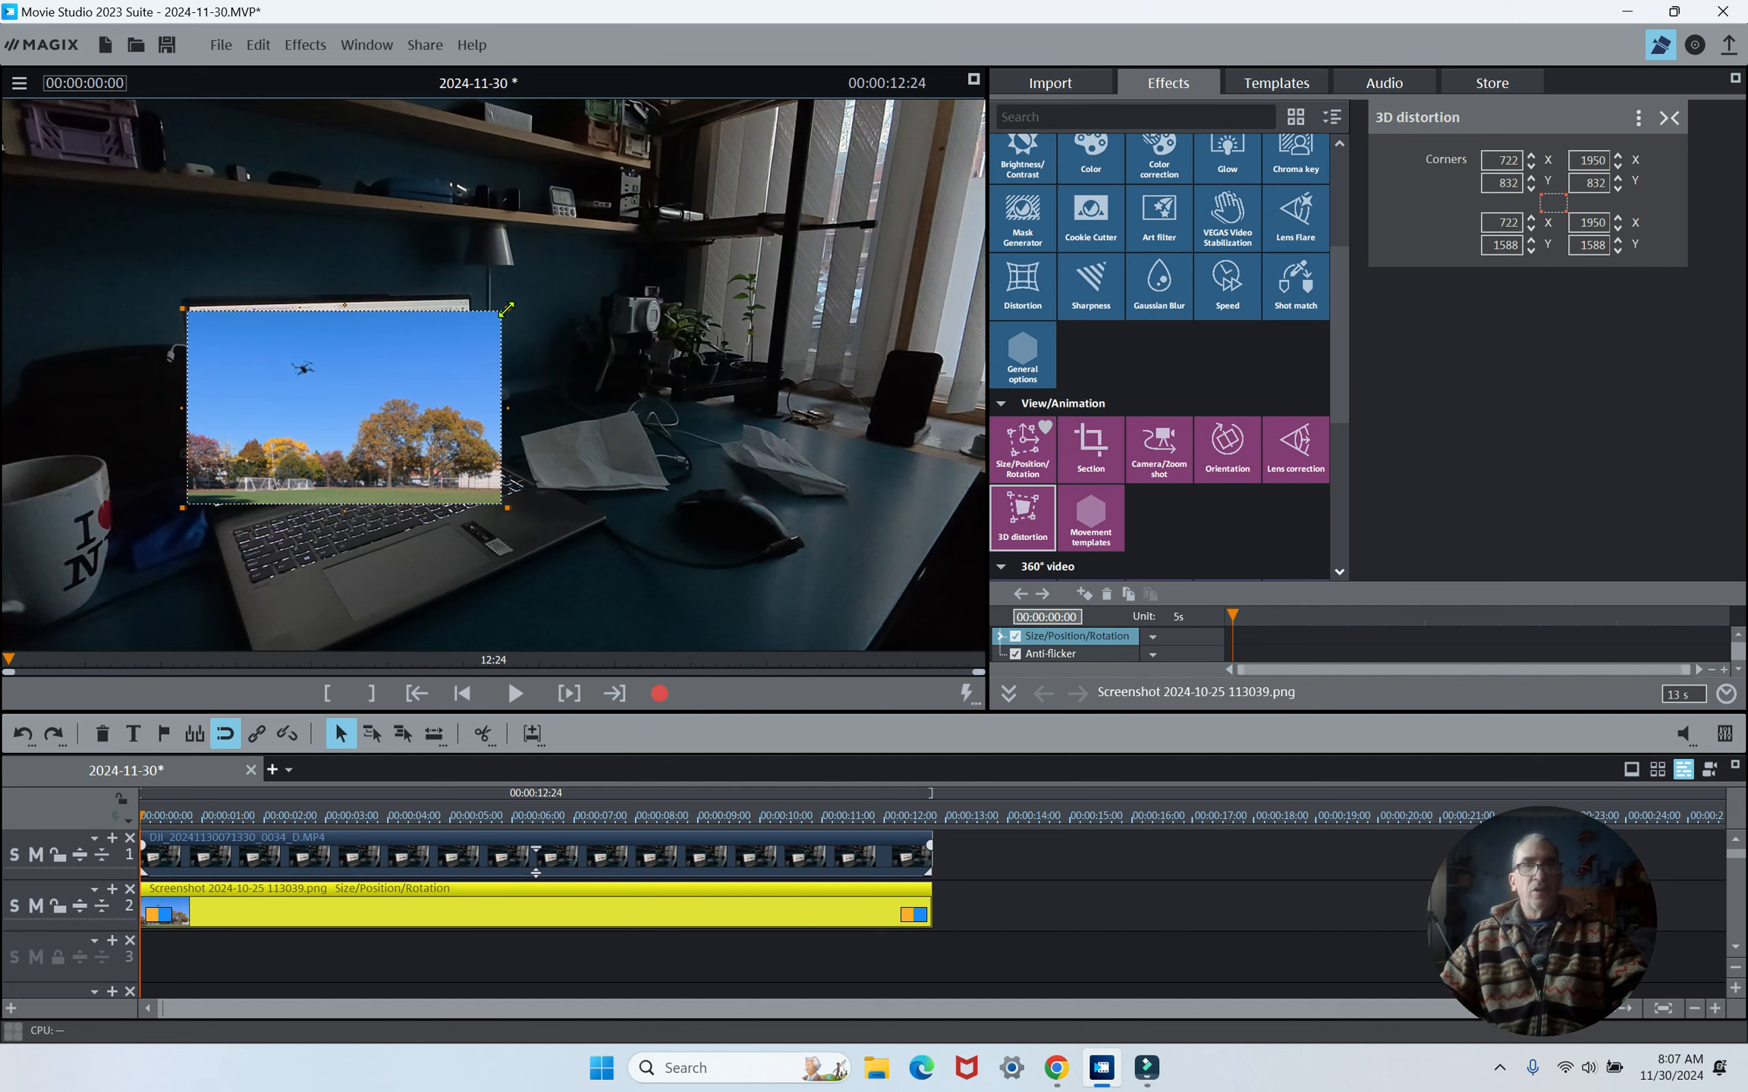
left_click_drag(507, 309, 469, 295)
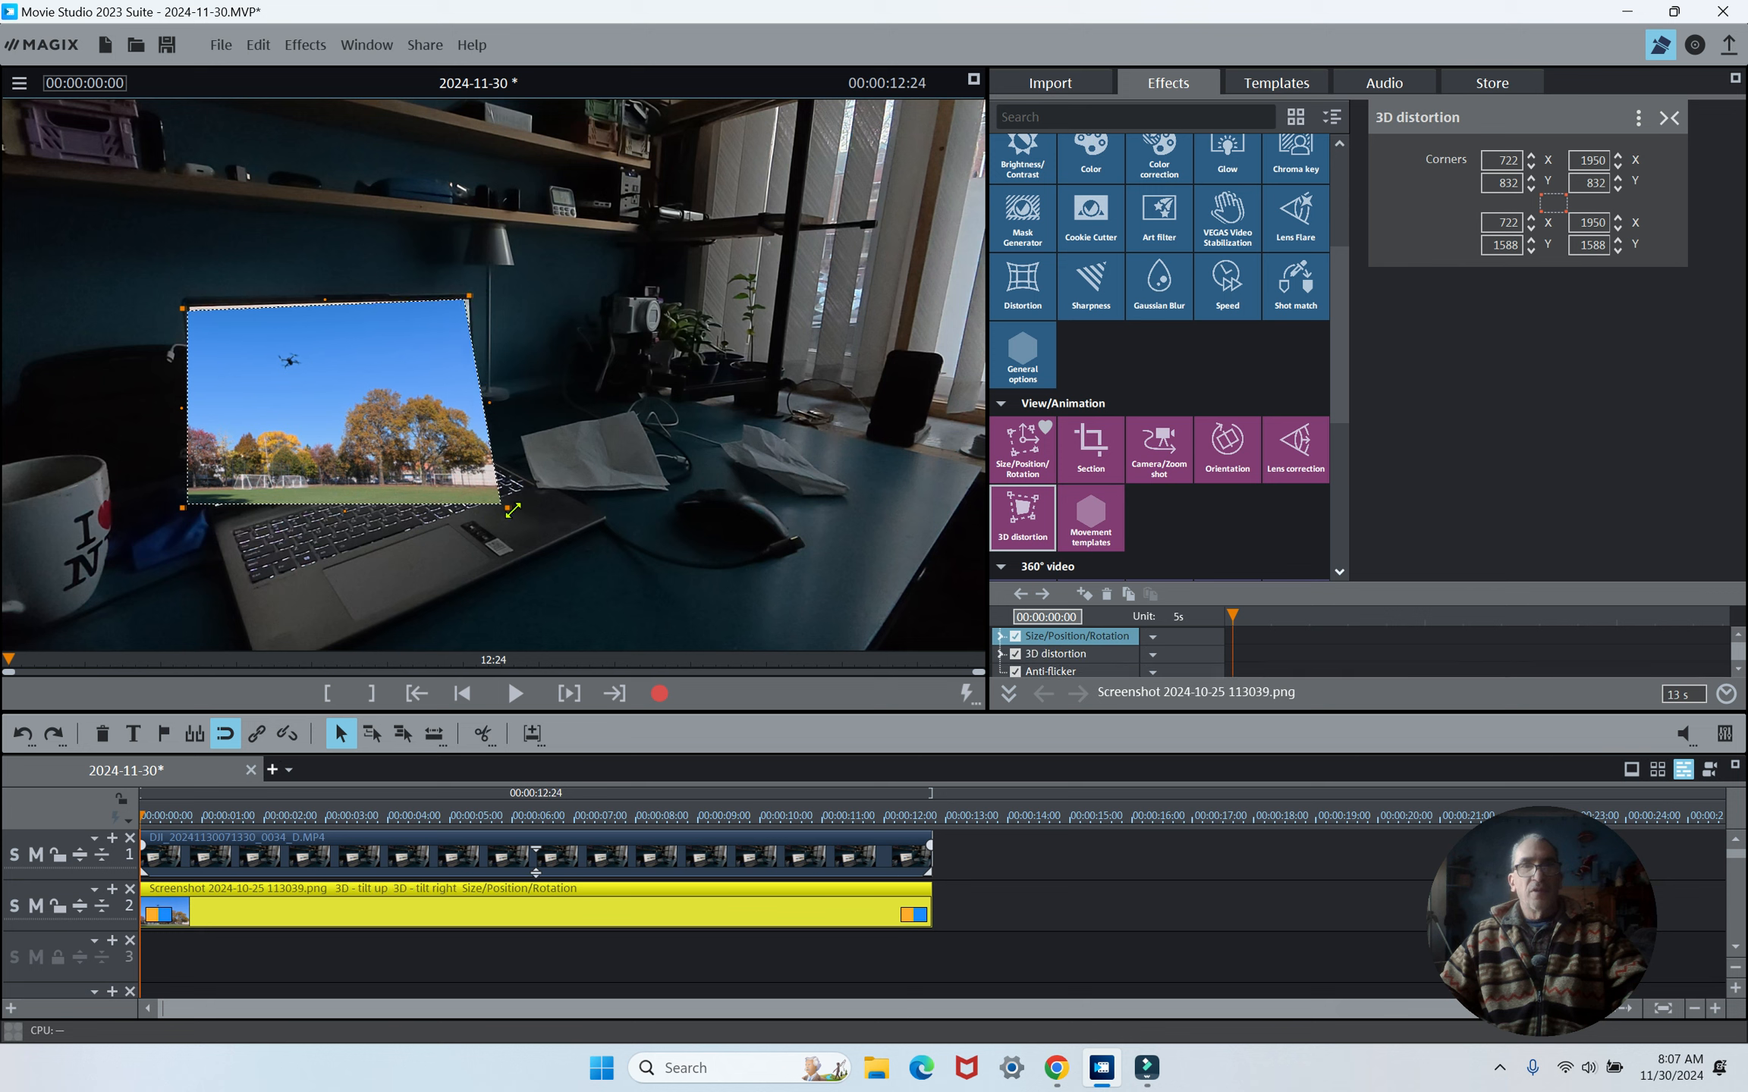
left_click_drag(507, 510, 483, 453)
left_click_drag(182, 507, 209, 510)
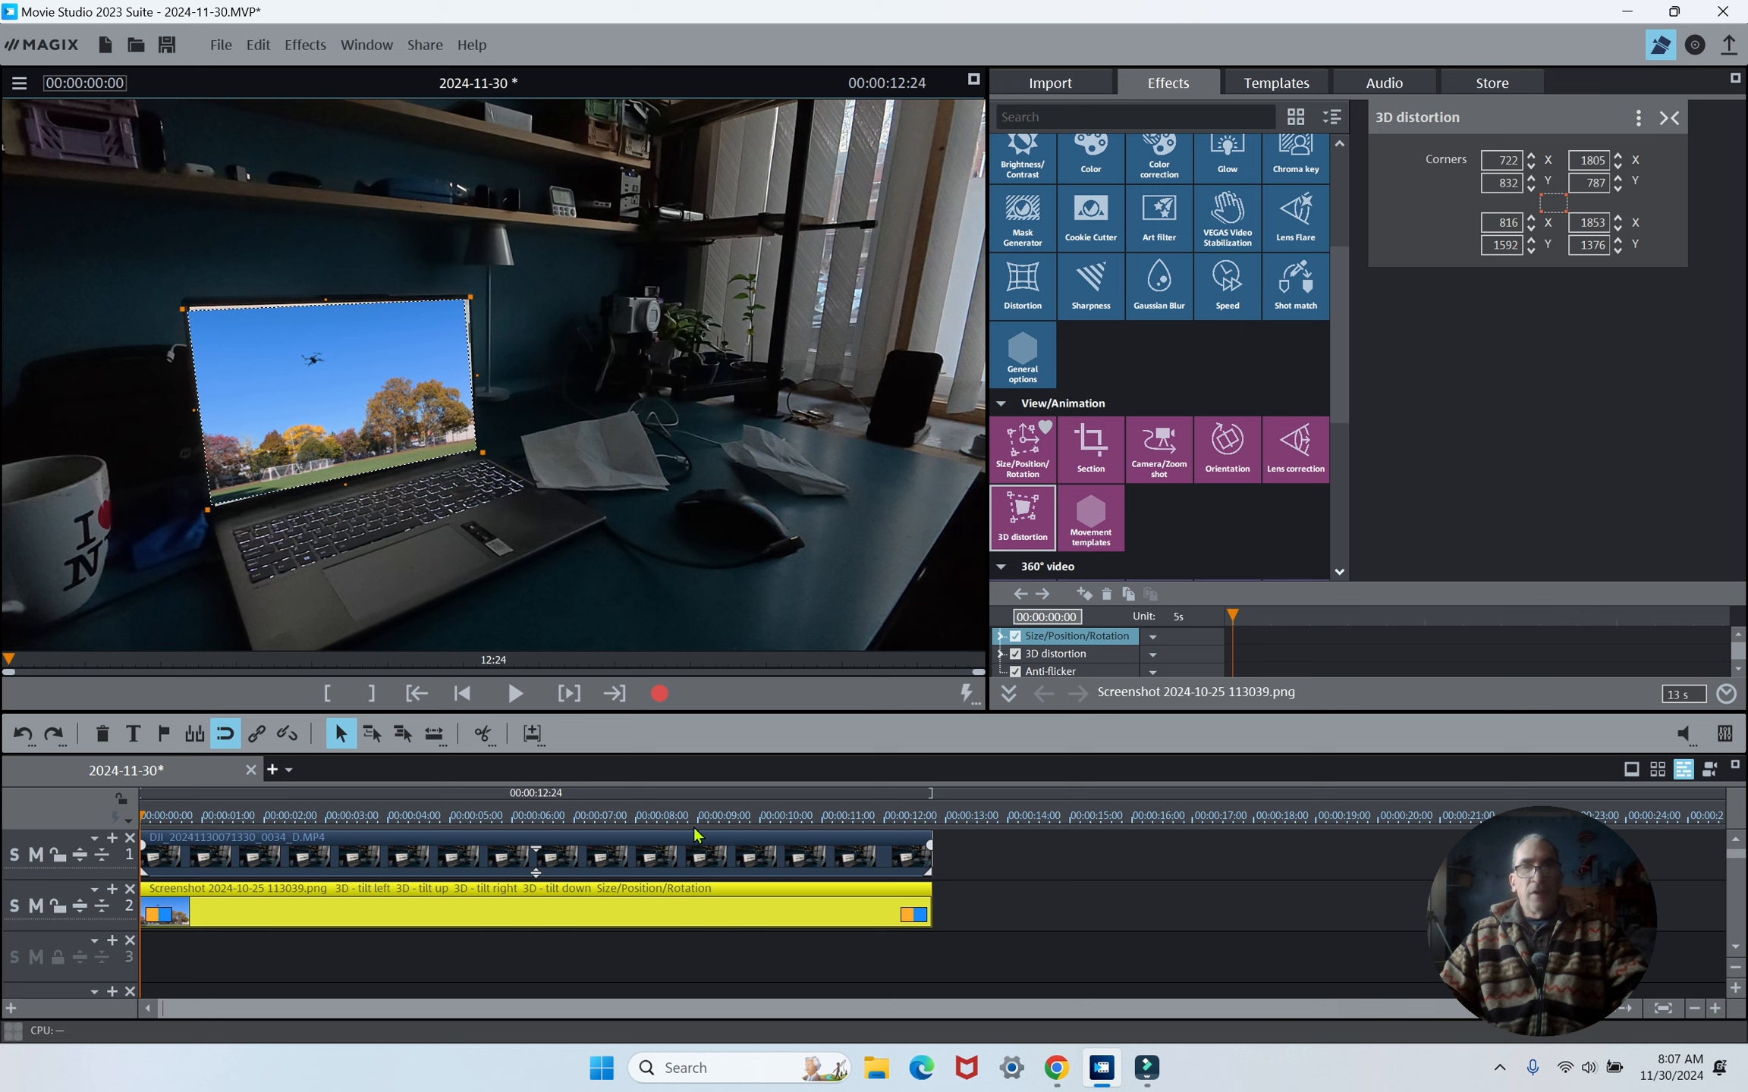
- Select both clips and attach the screenshot to picture position in the video, continuing through both notices
left_click(1028, 947)
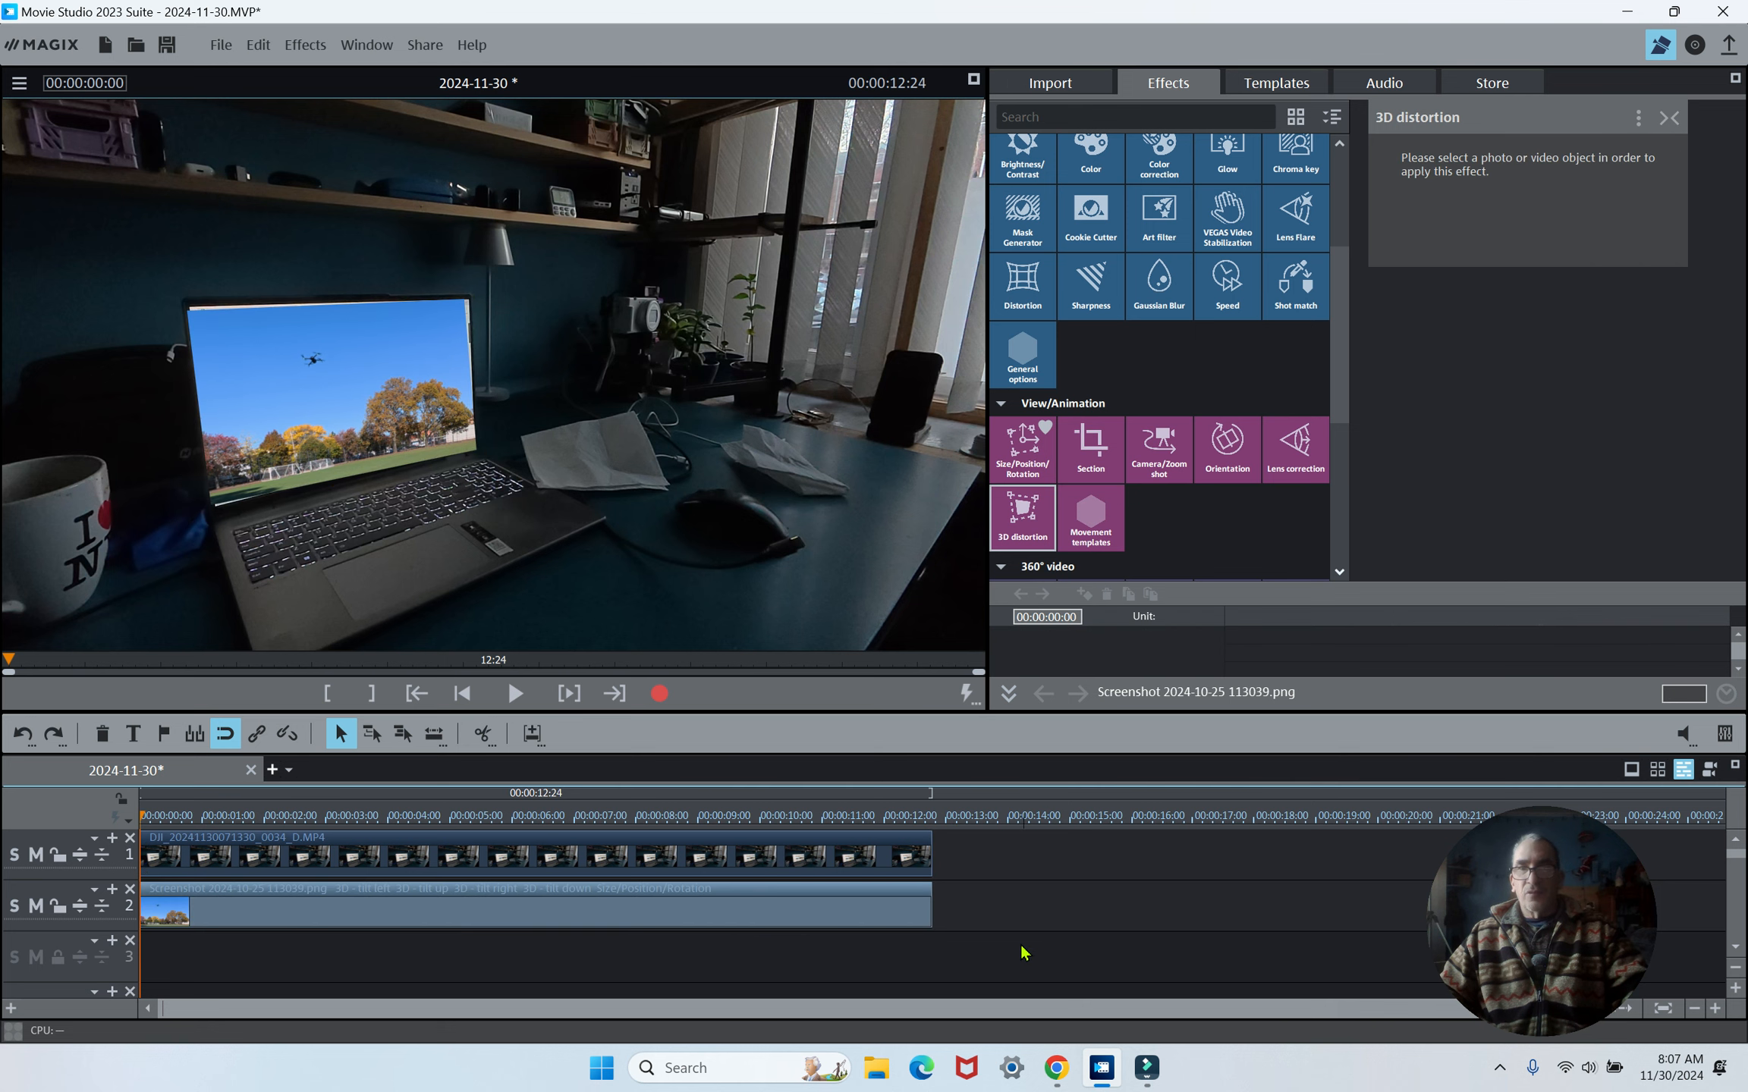
left_click_drag(1013, 949, 883, 860)
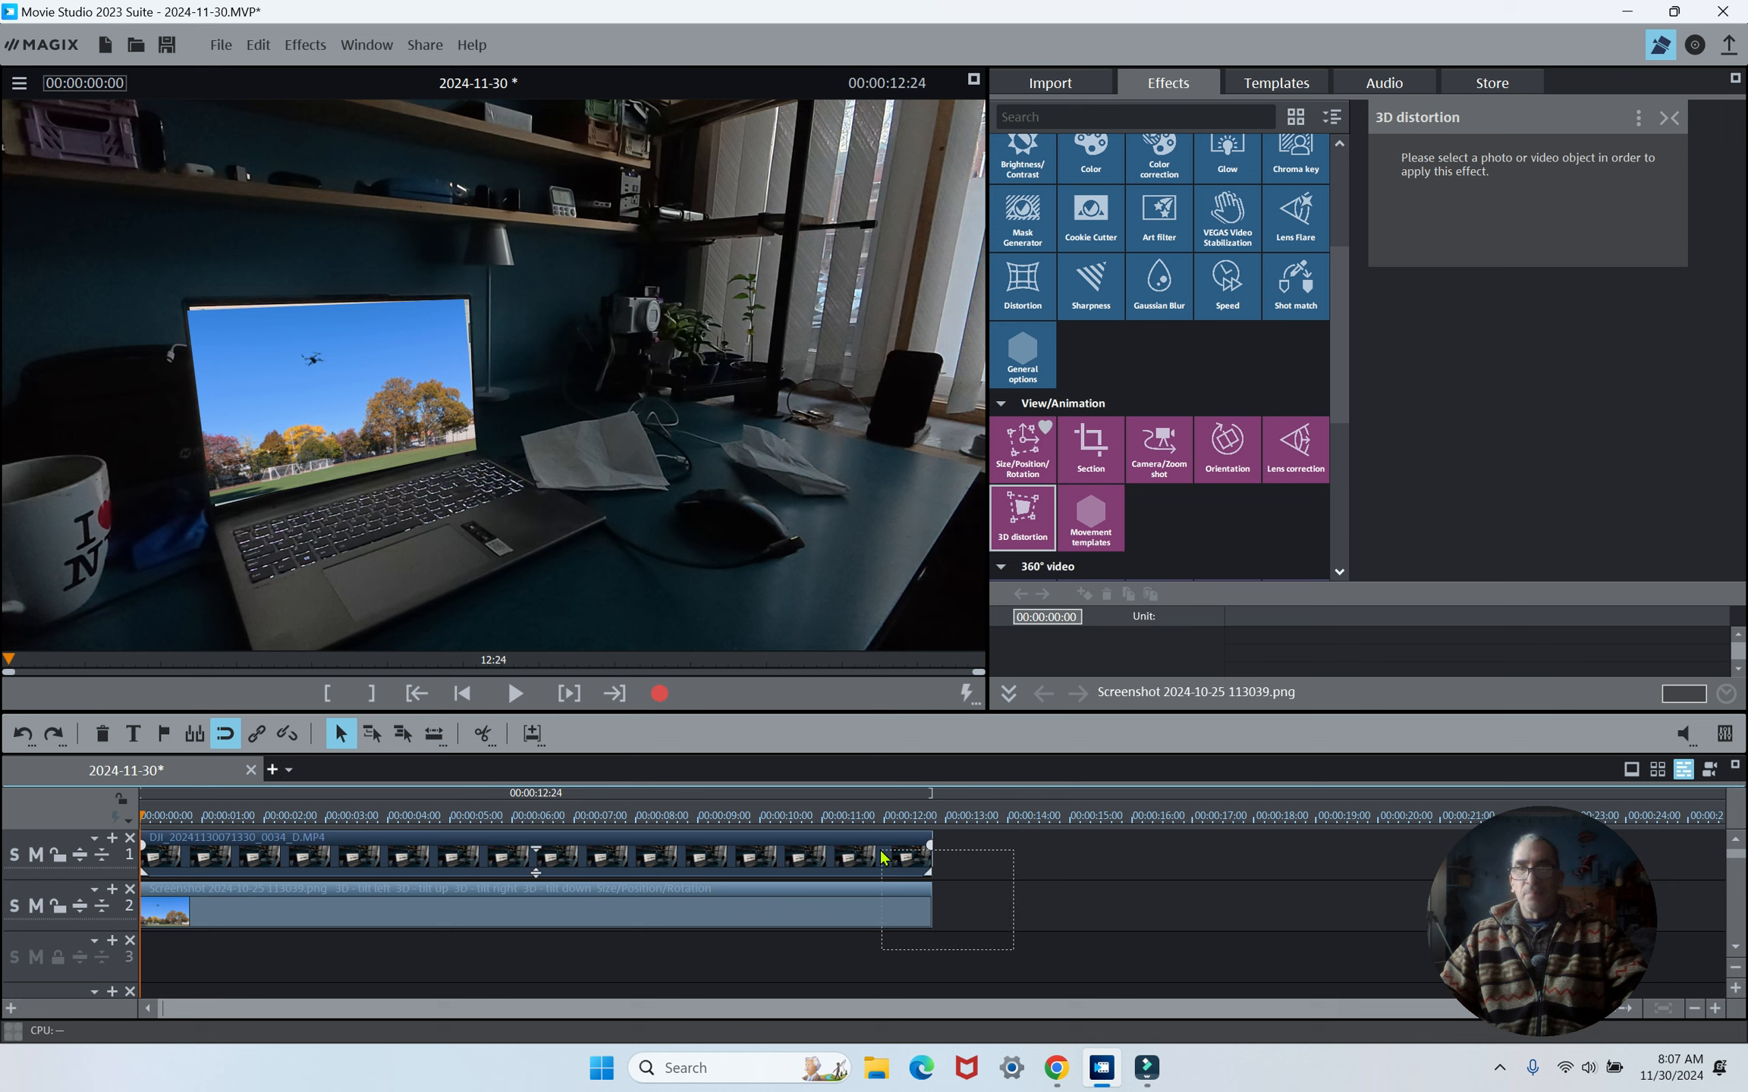
left_click(760, 914)
right_click(758, 919)
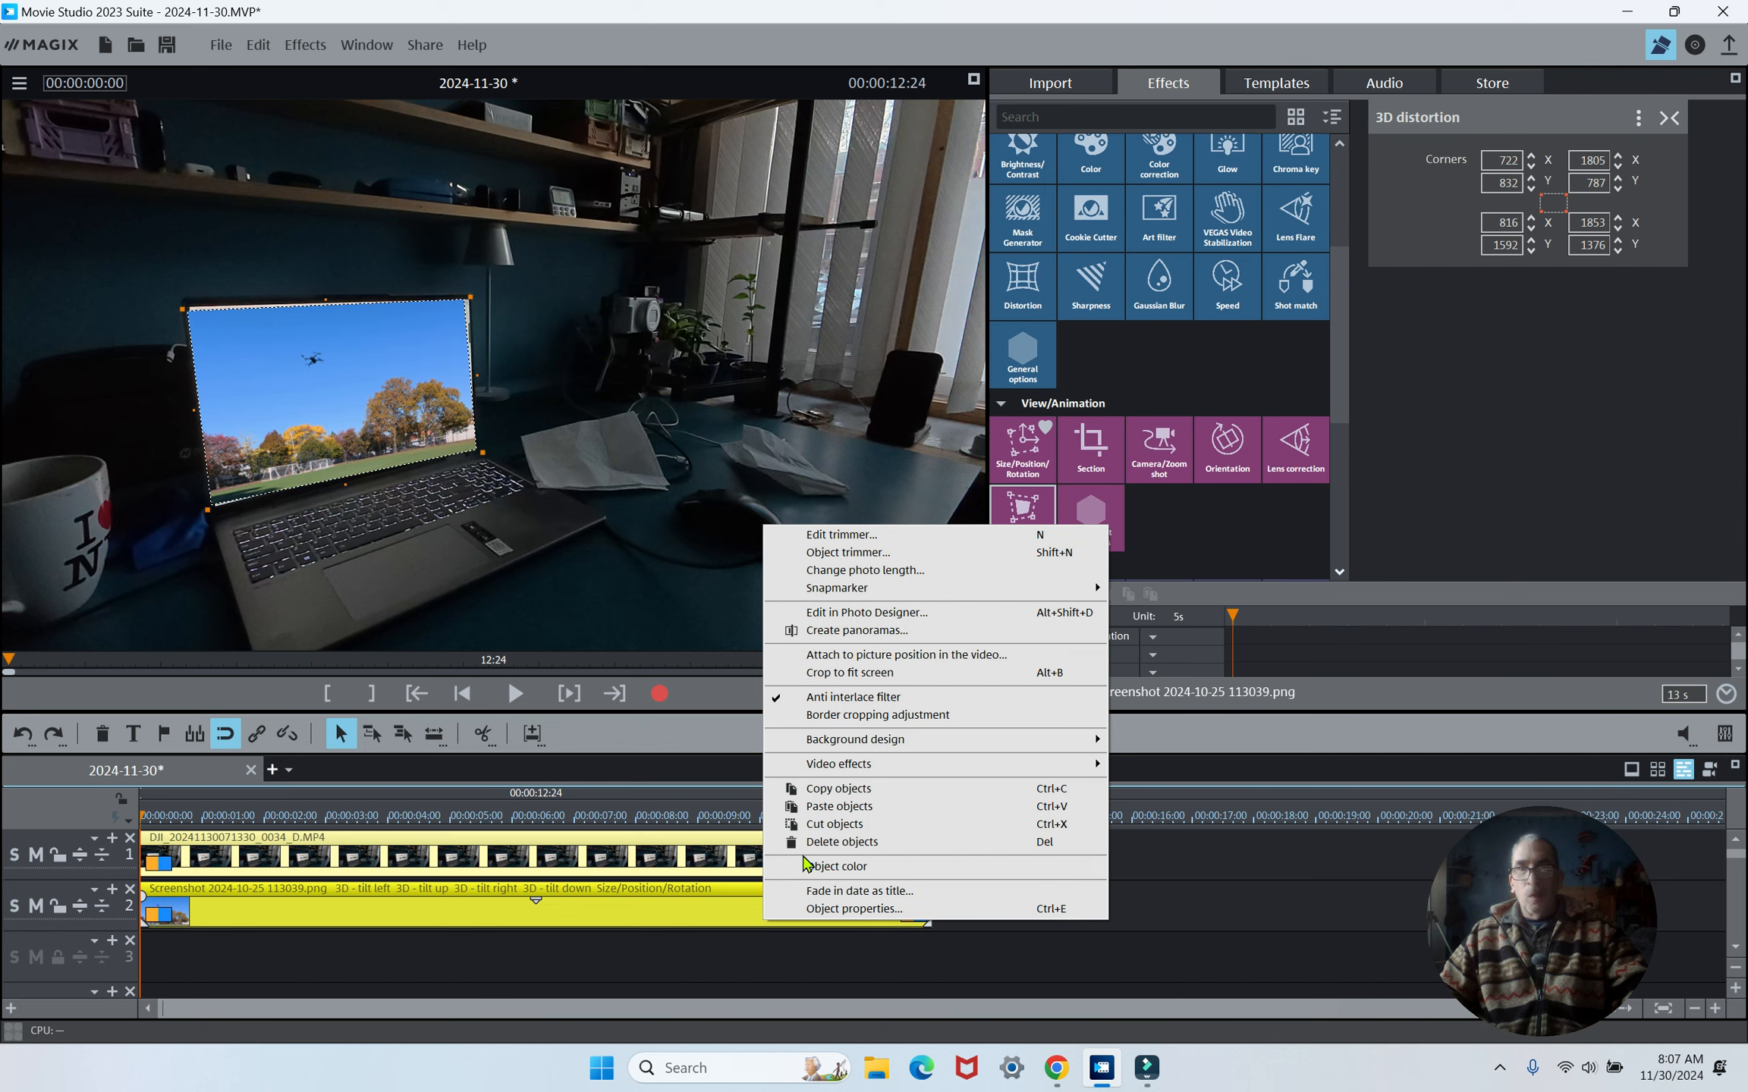
left_click(967, 657)
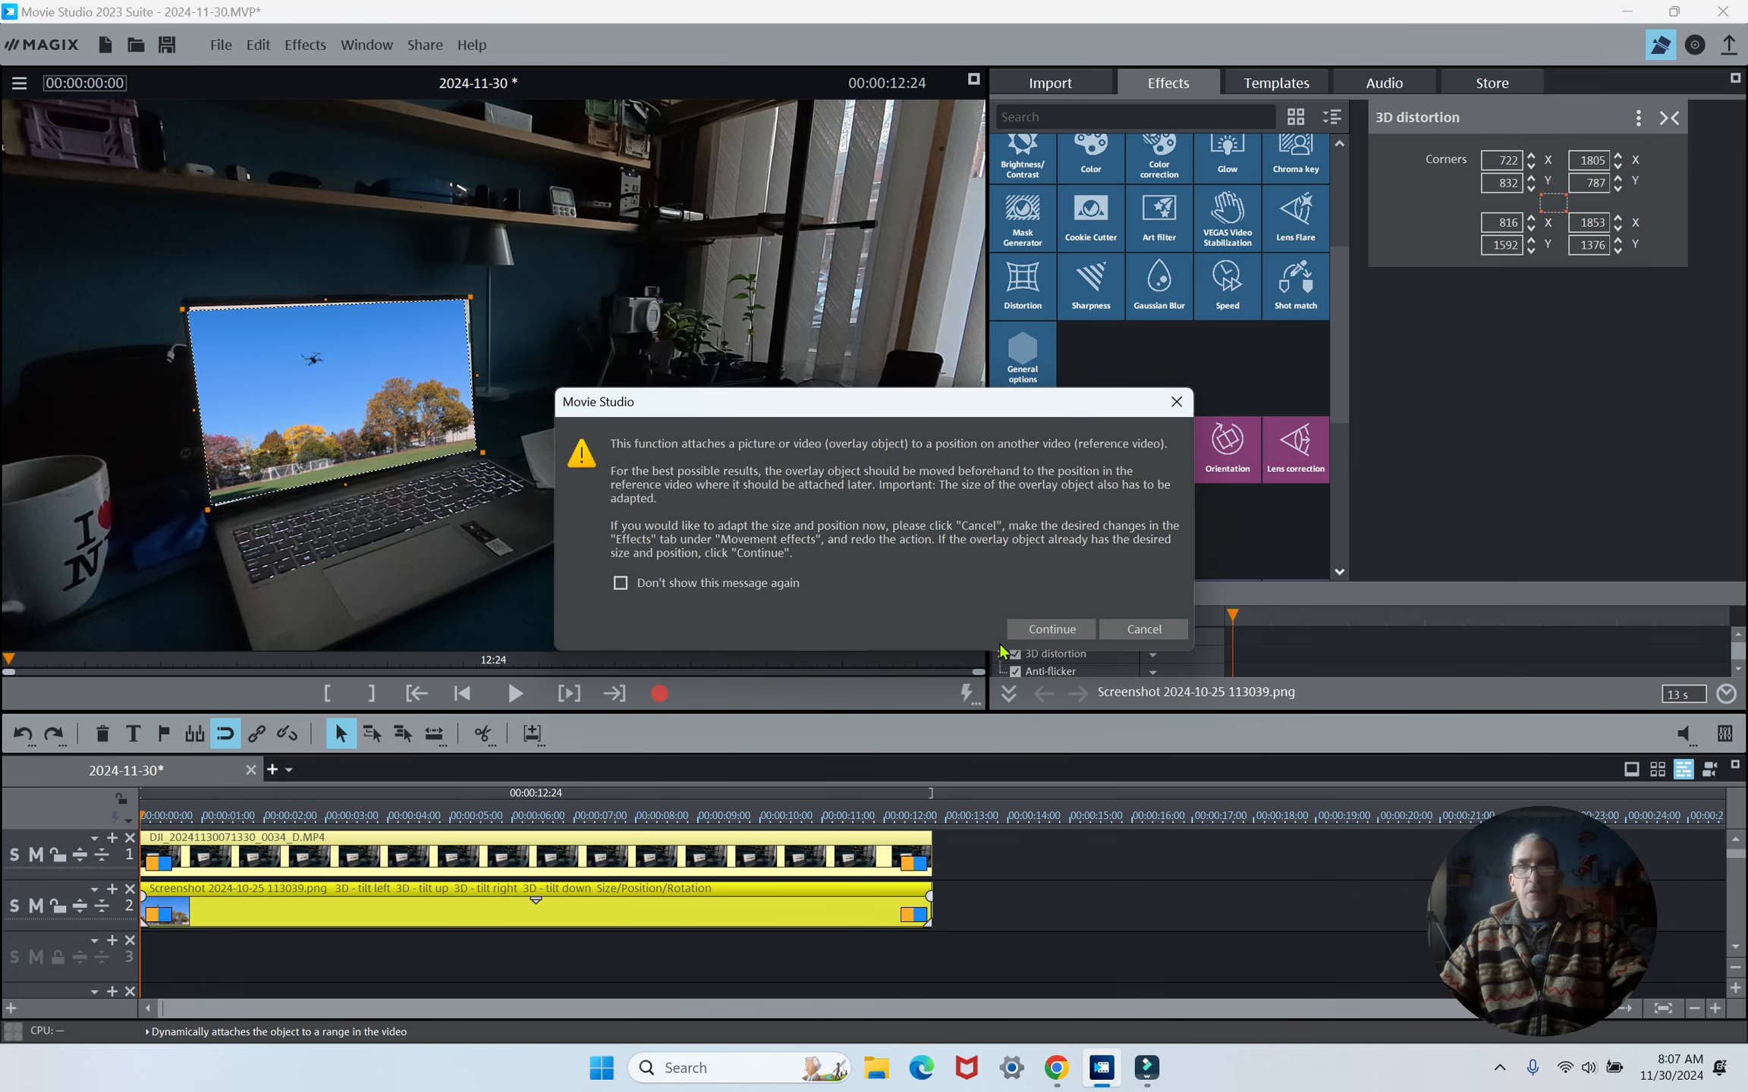
left_click(1030, 633)
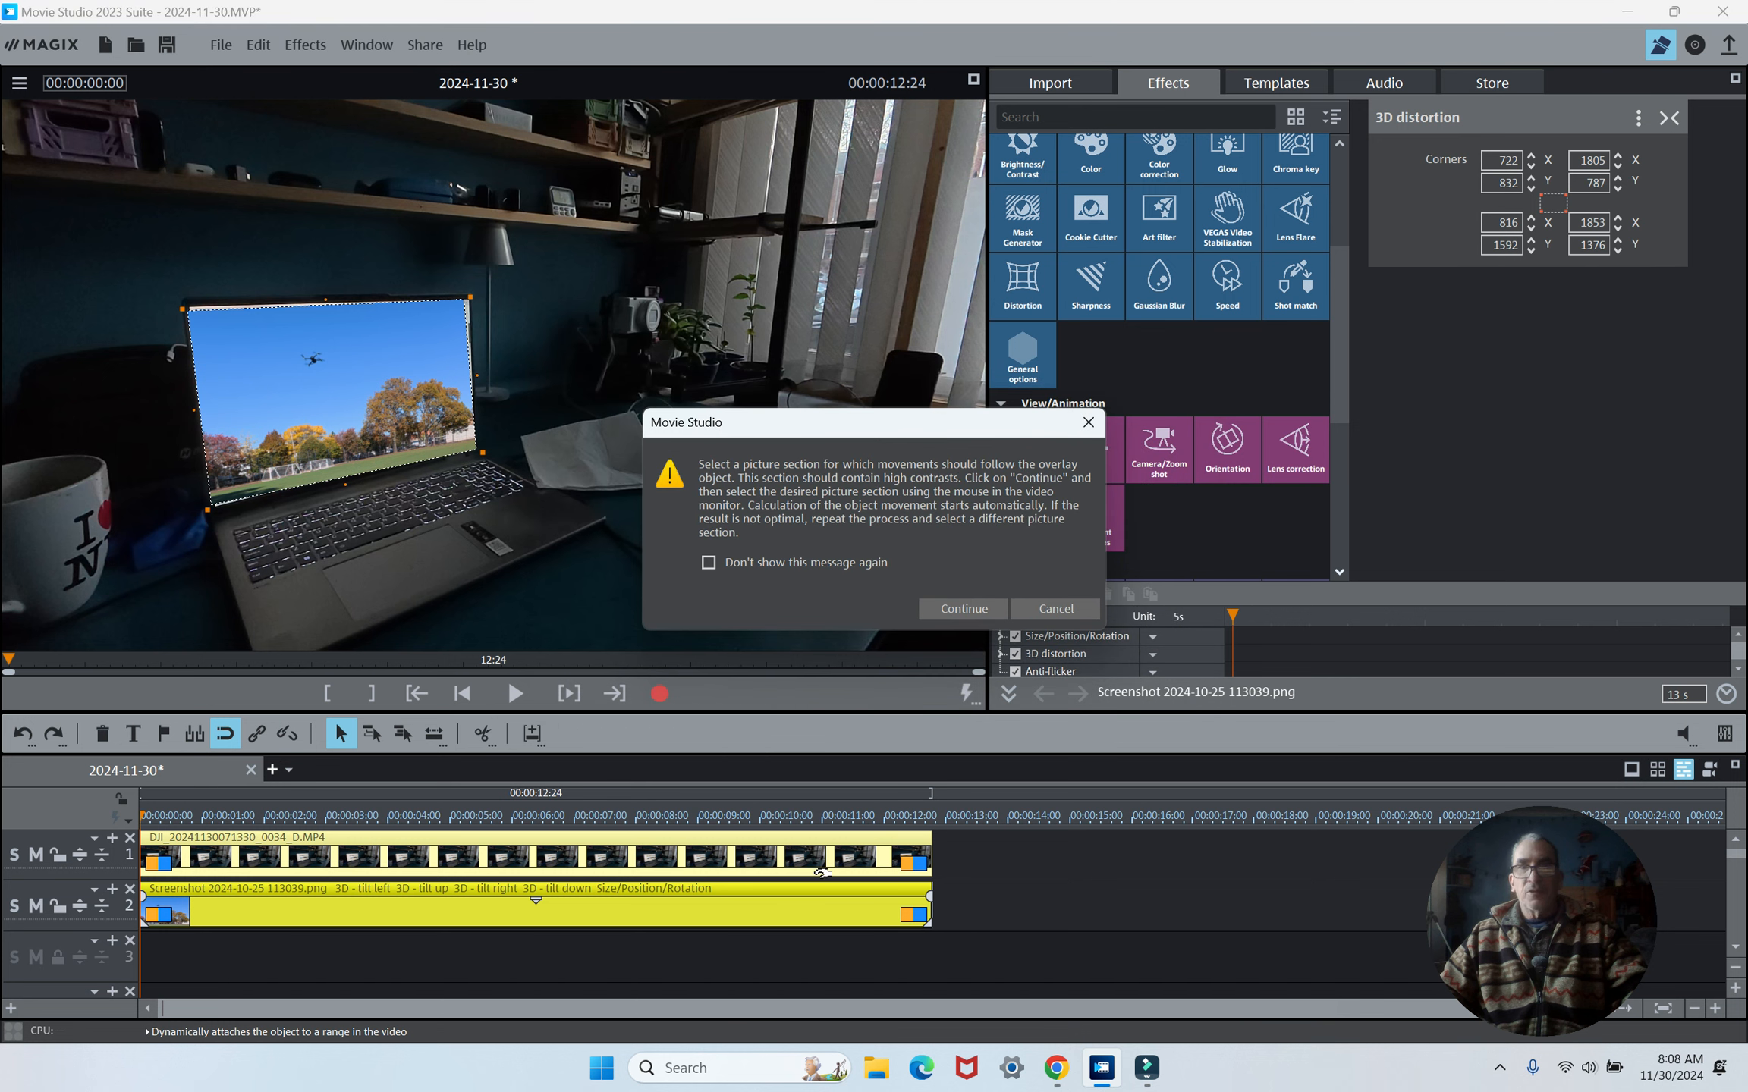
left_click(973, 607)
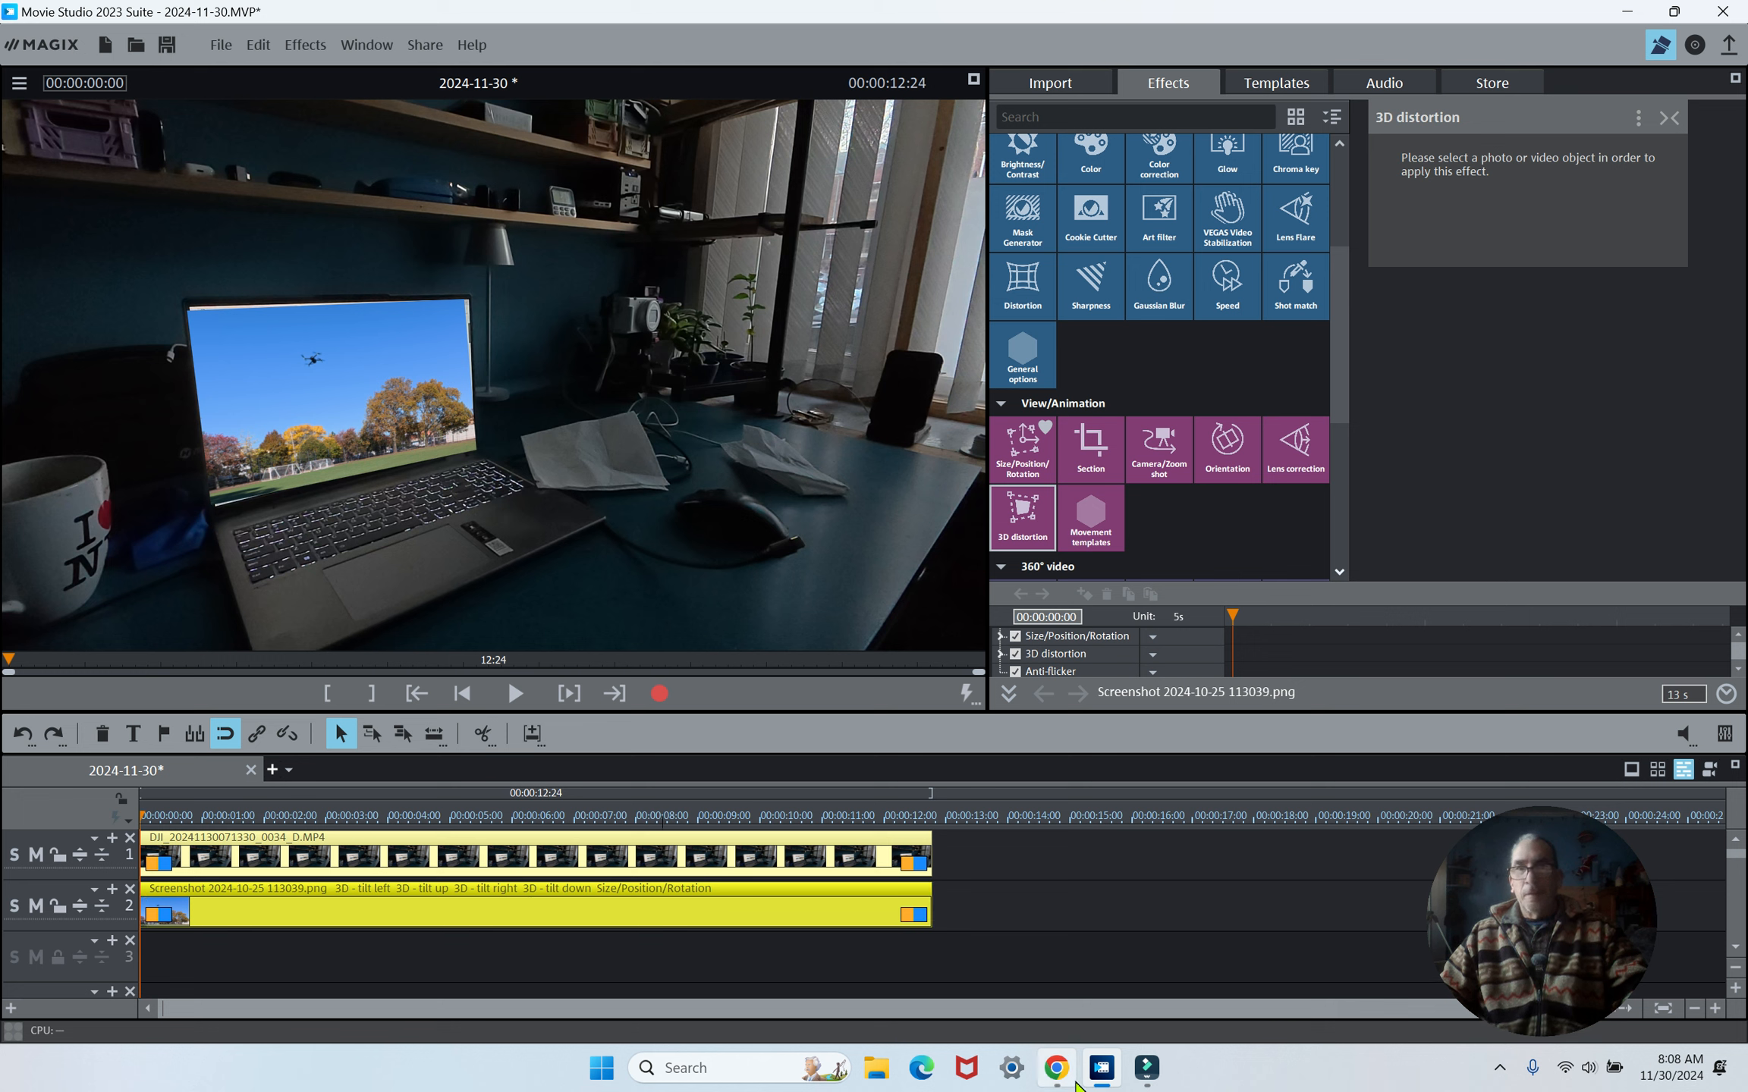
- Check the planar tracking progress in Filmora and return to Movie Studio
mouse_move(1085, 1089)
left_click(1147, 1079)
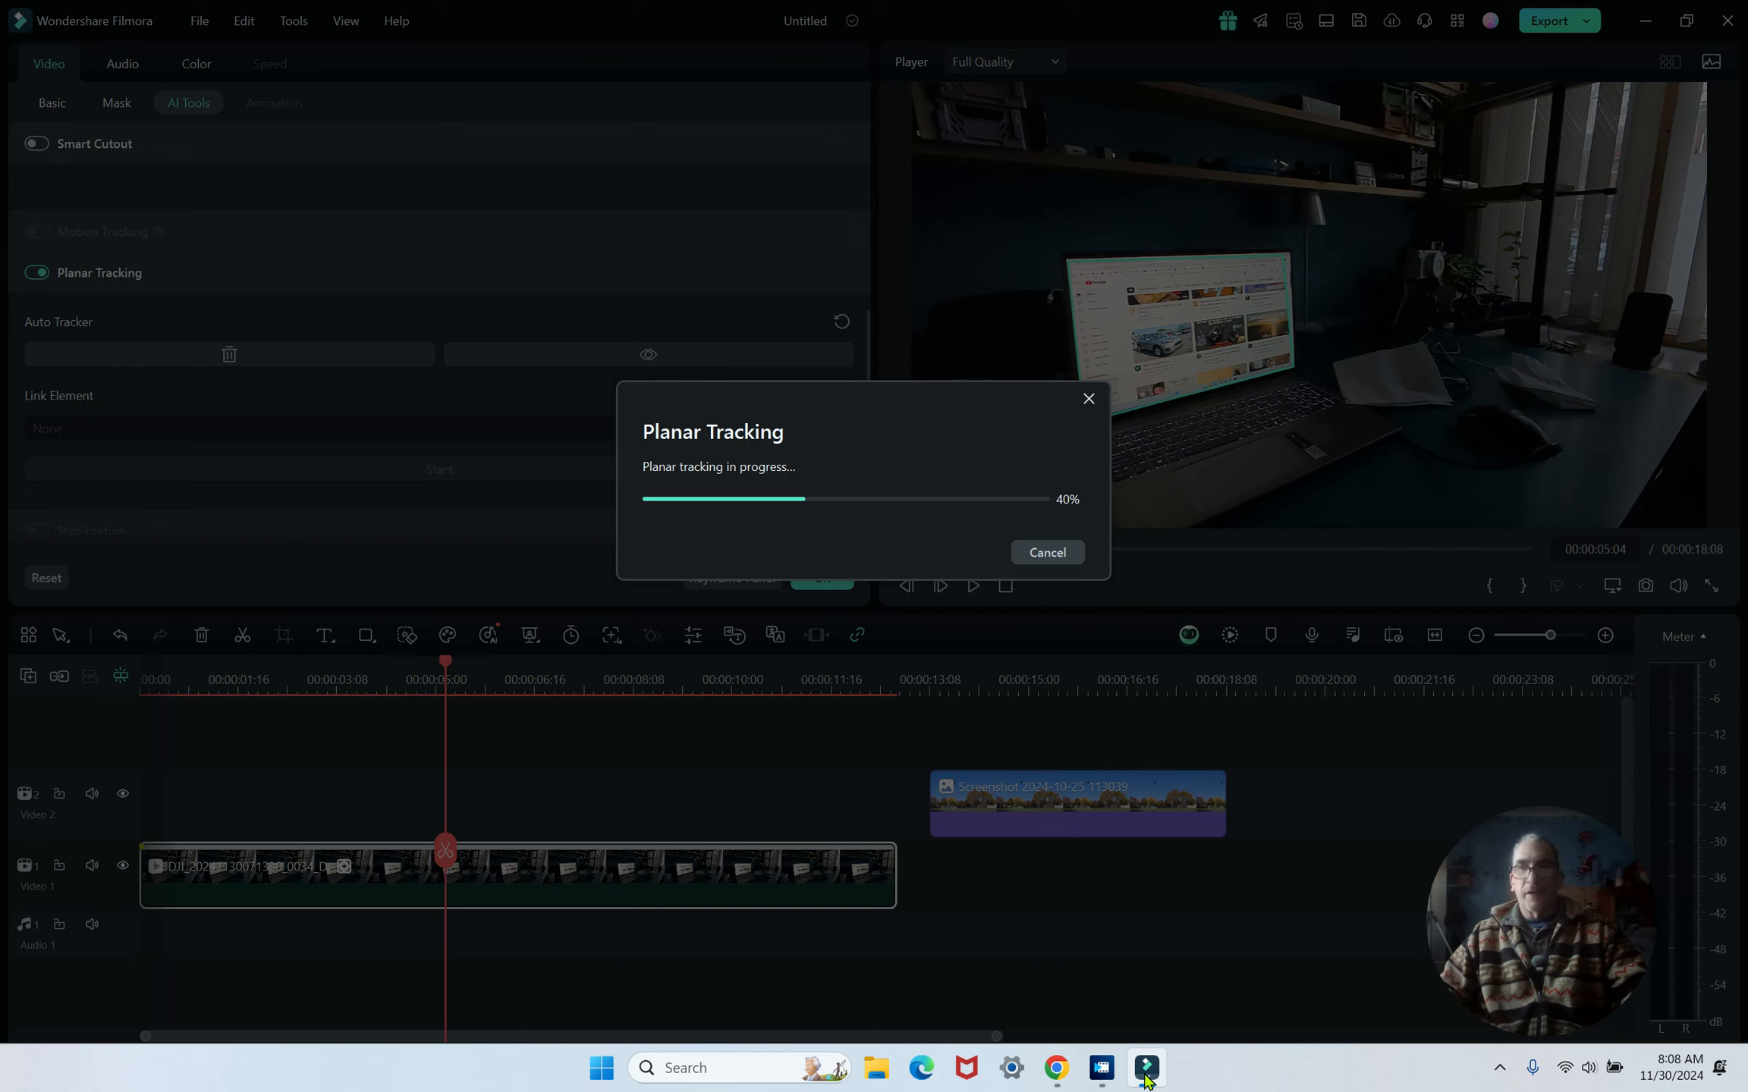
left_click(1101, 1069)
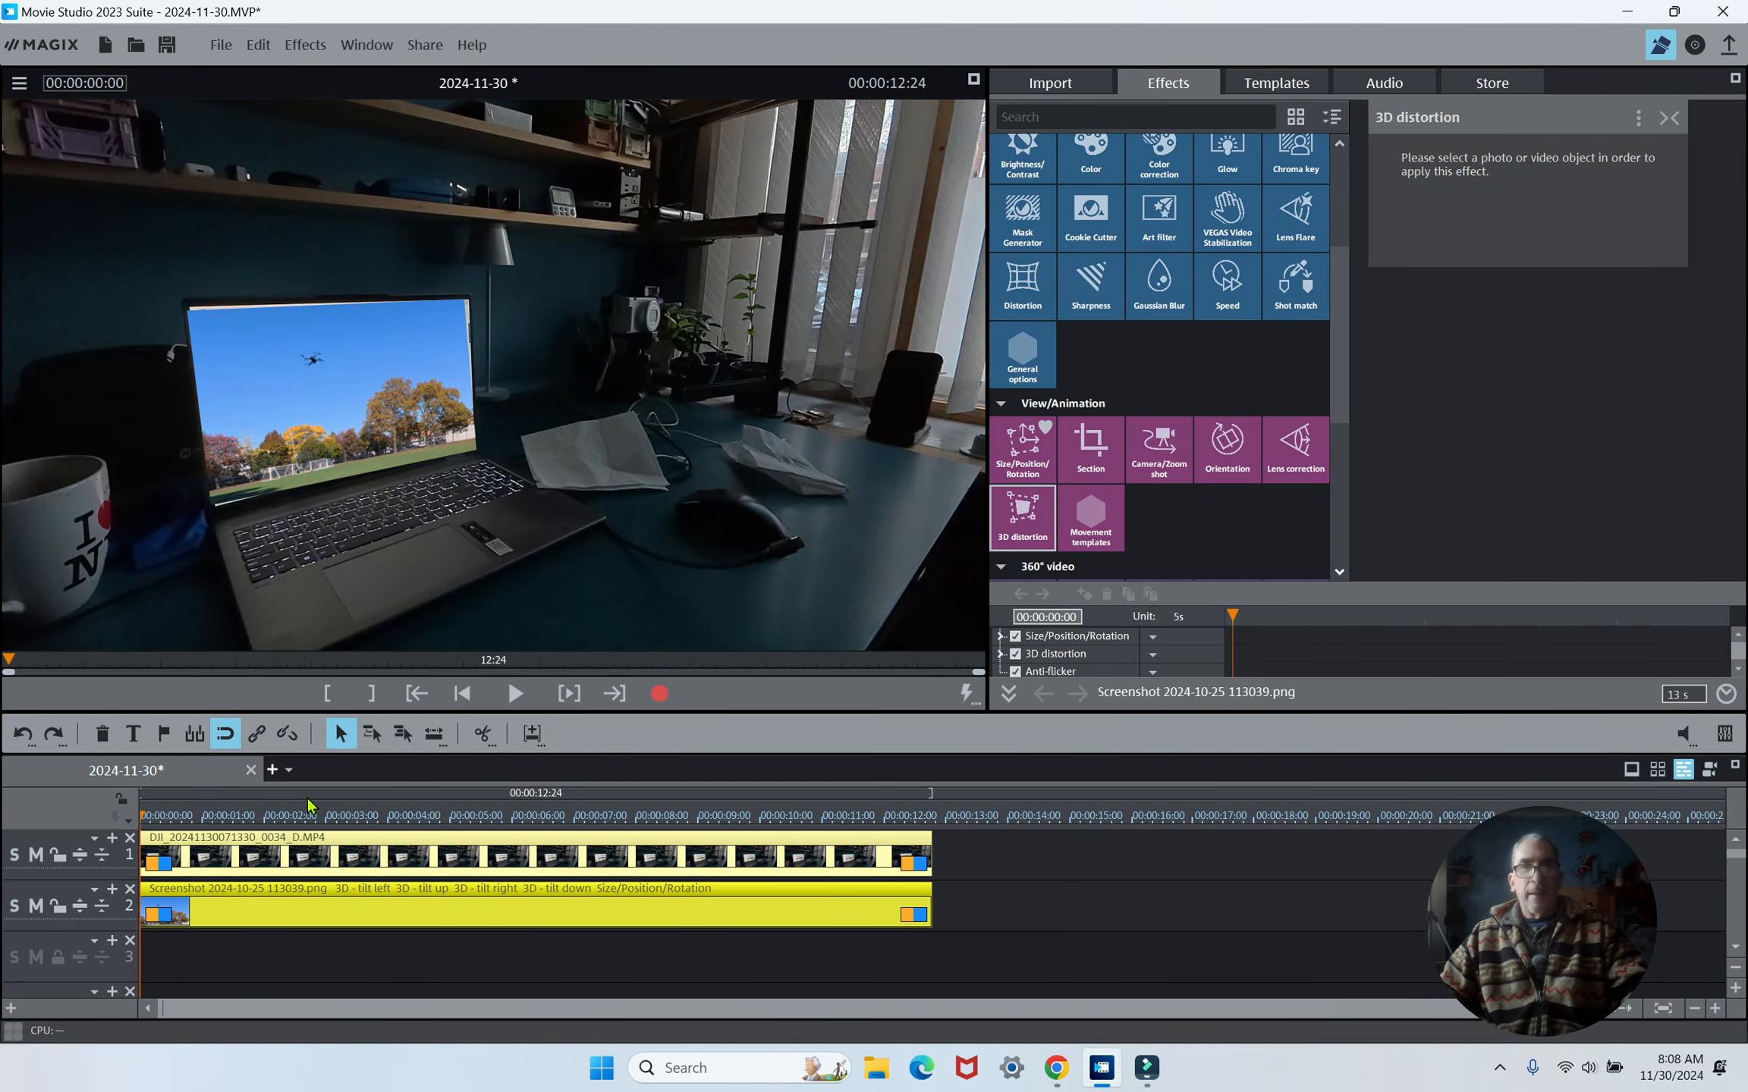
- Delete the screenshot clip from the timeline
left_click(439, 904)
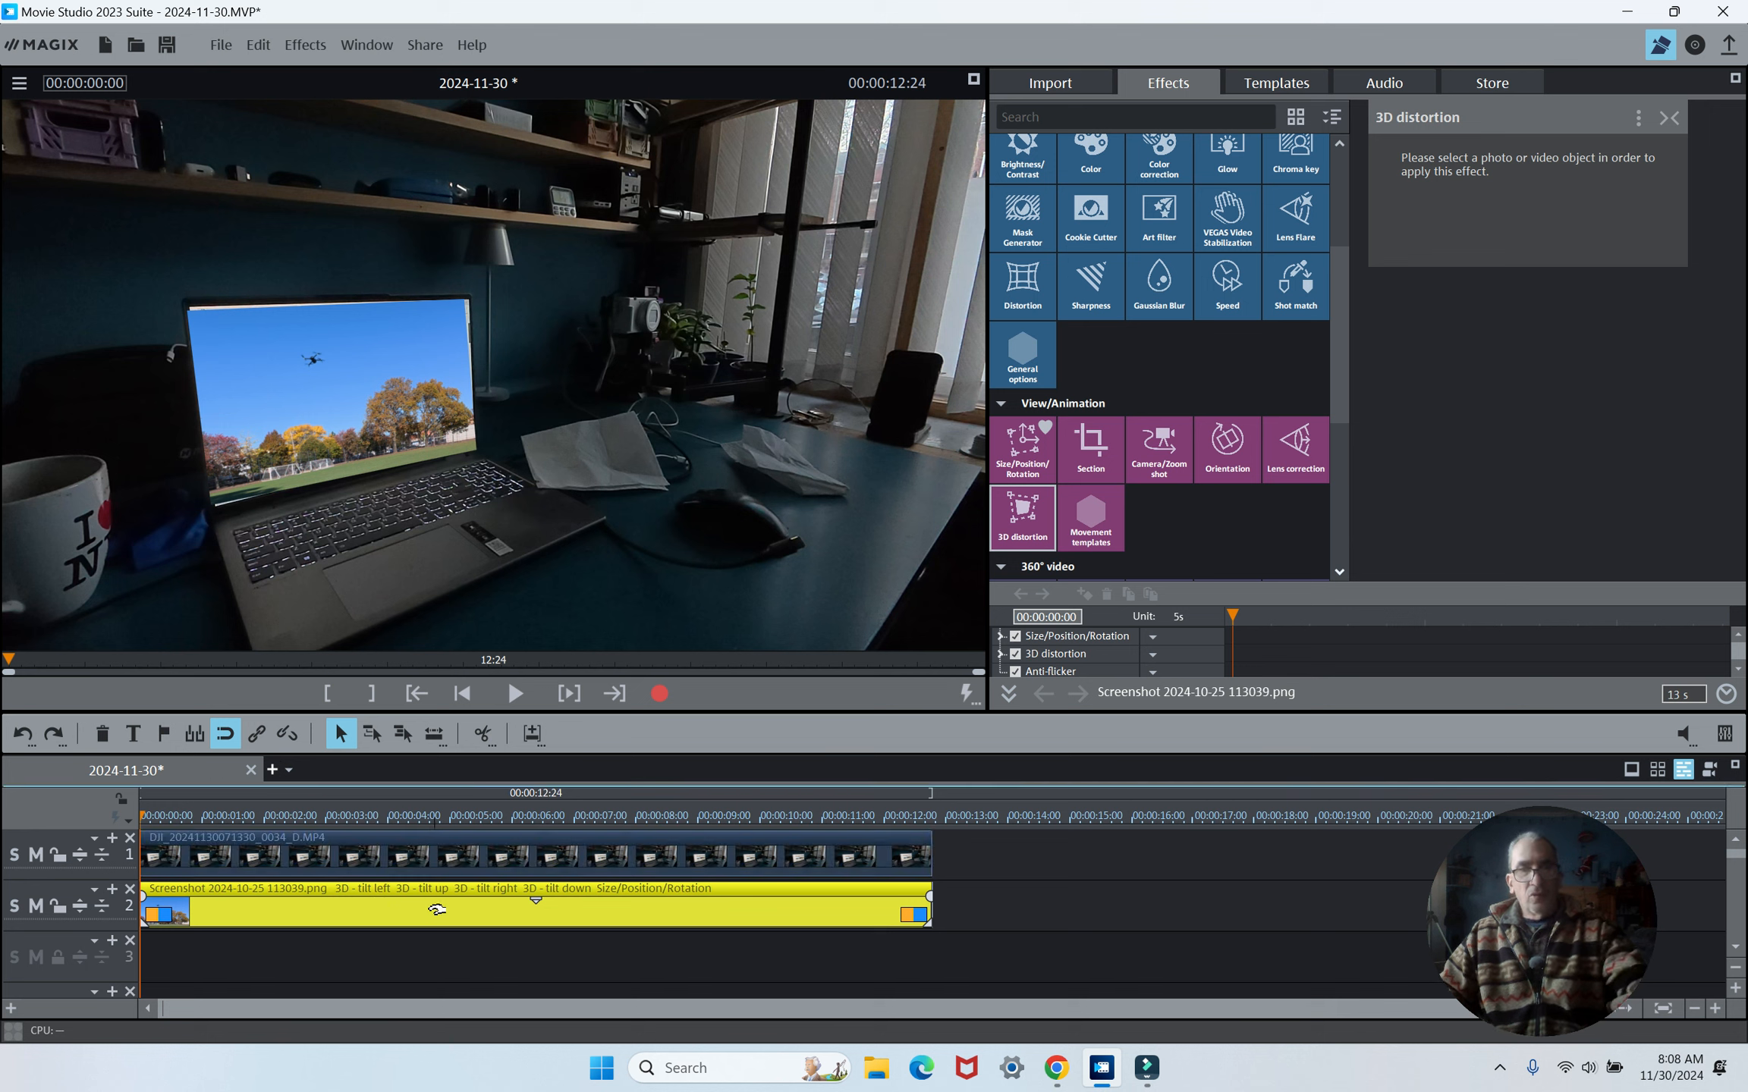
key("Delete")
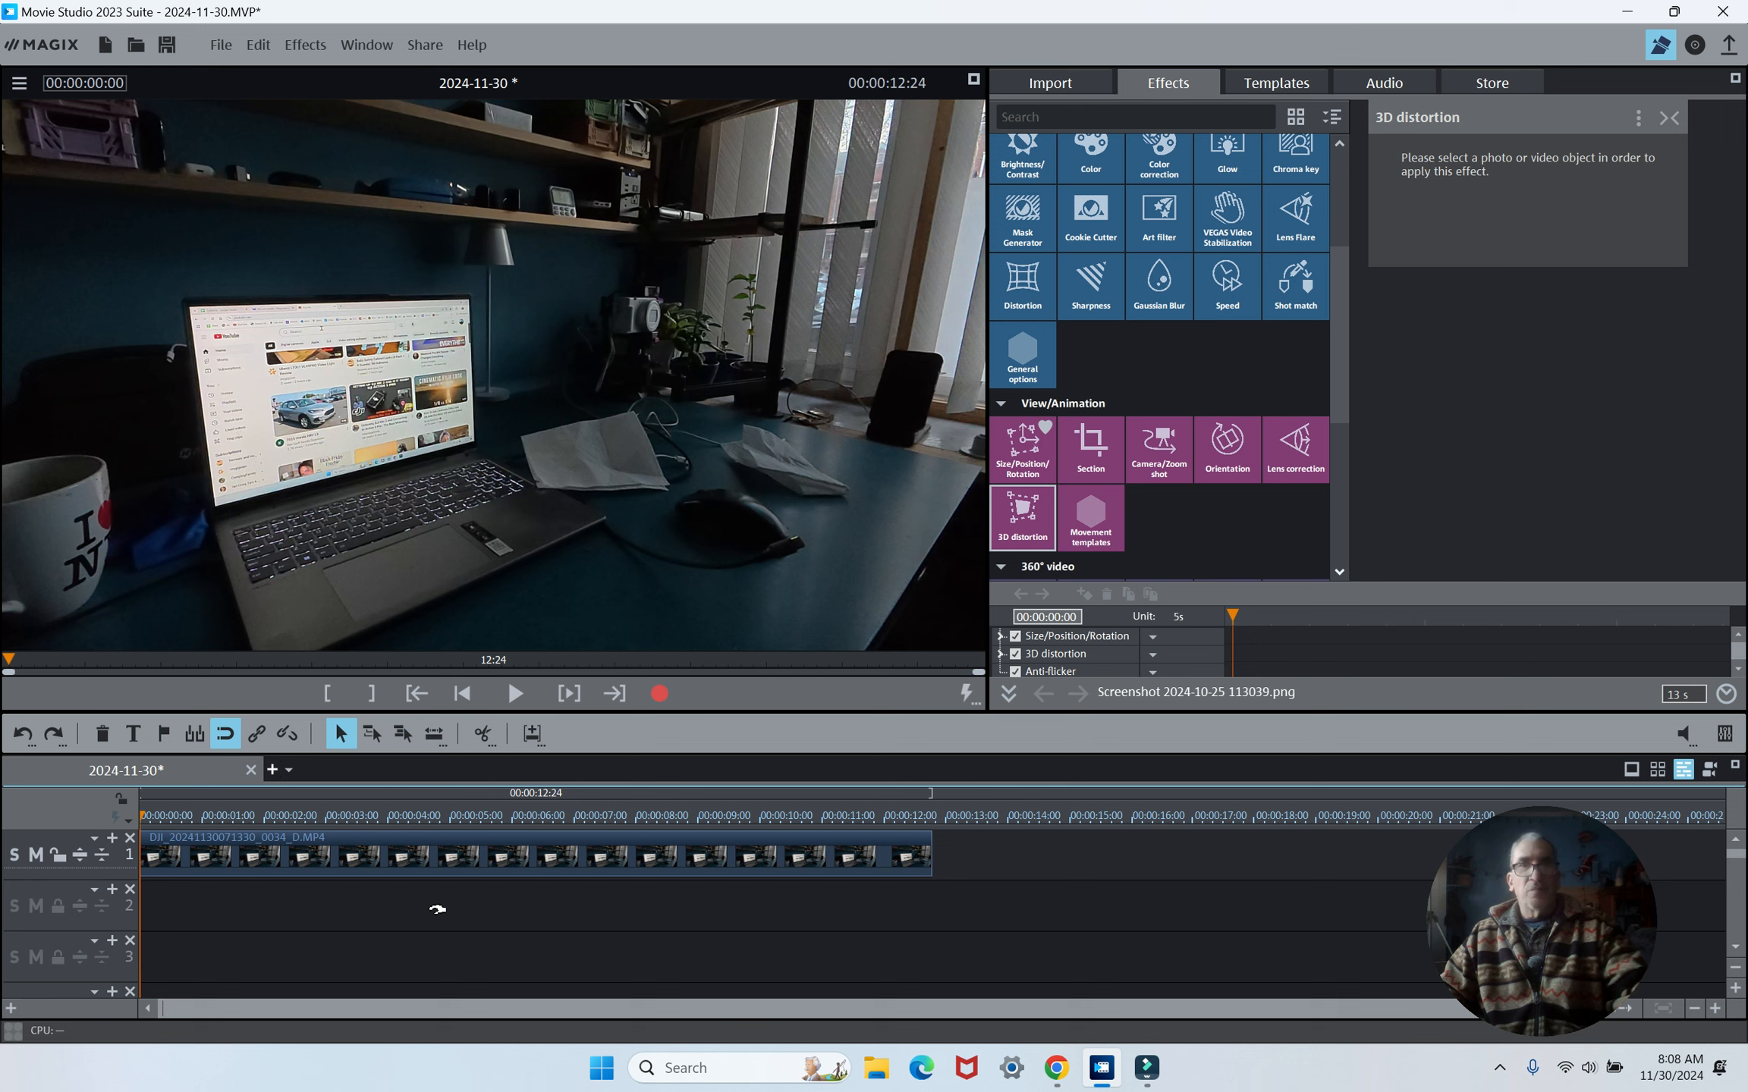
- Try to attach the desk video clip to picture position in the video
left_click(610, 859)
right_click(613, 861)
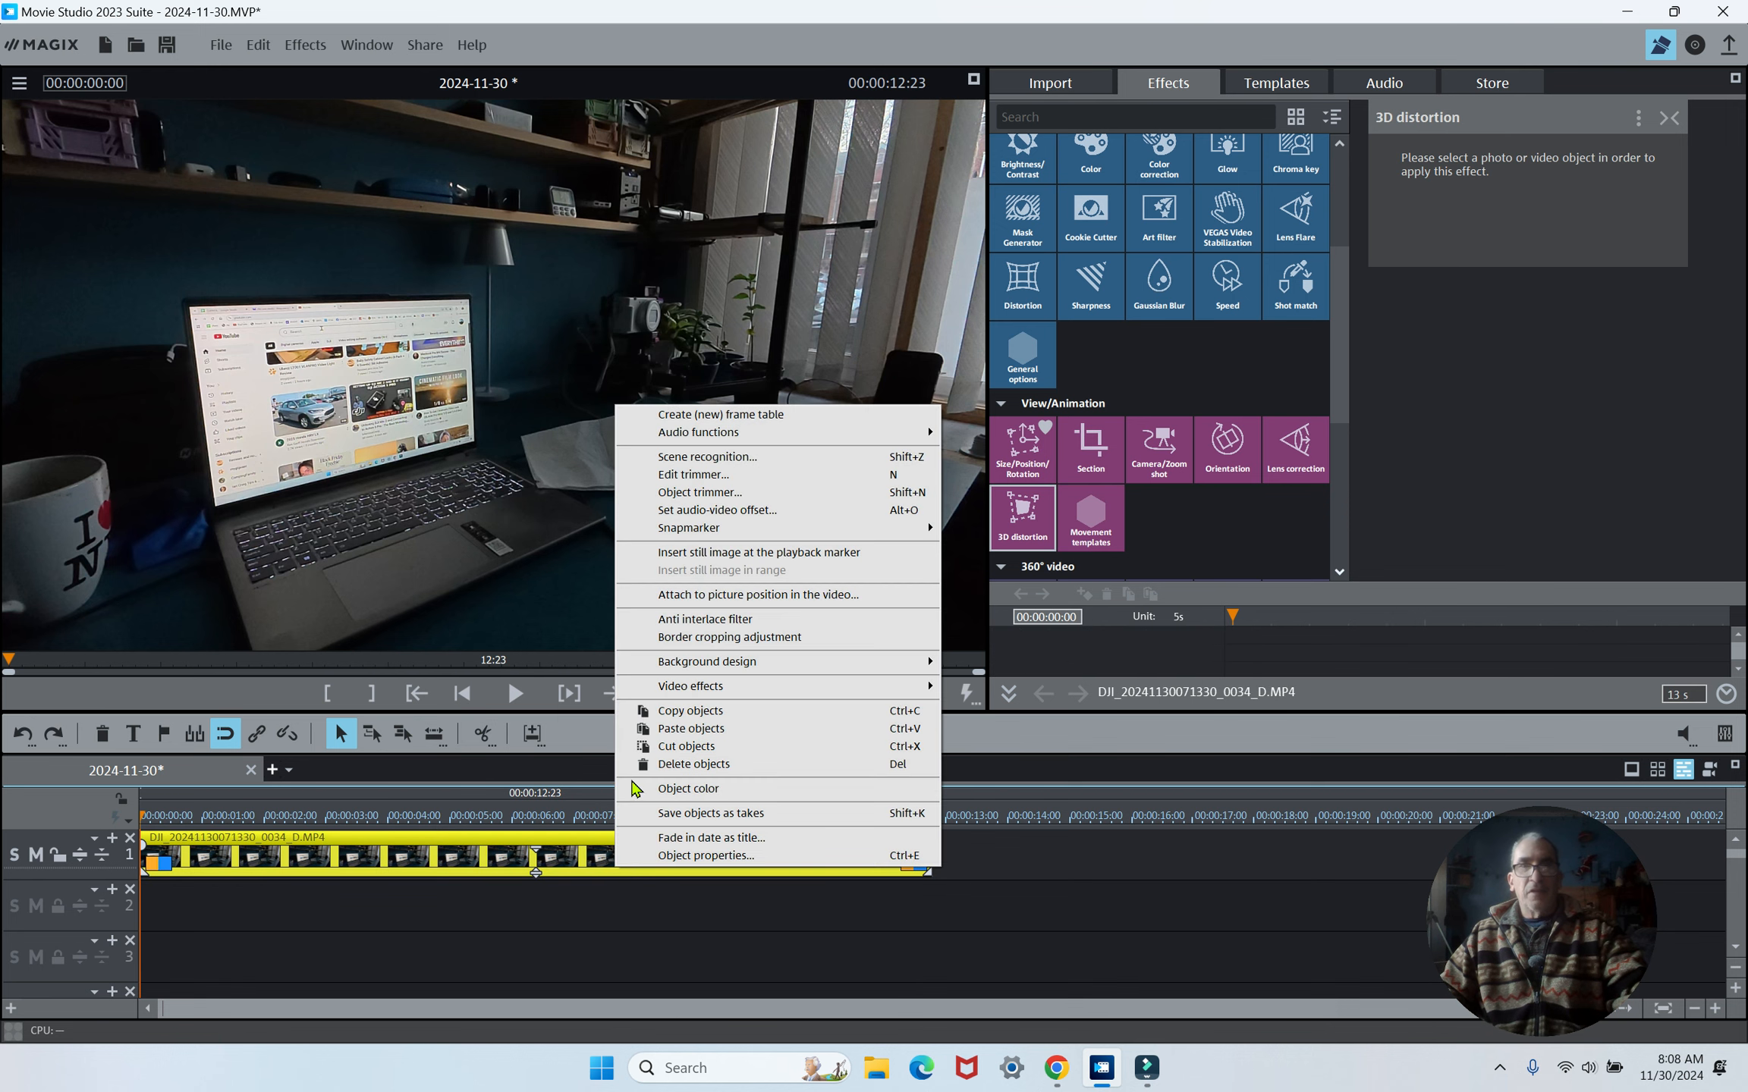
left_click(767, 596)
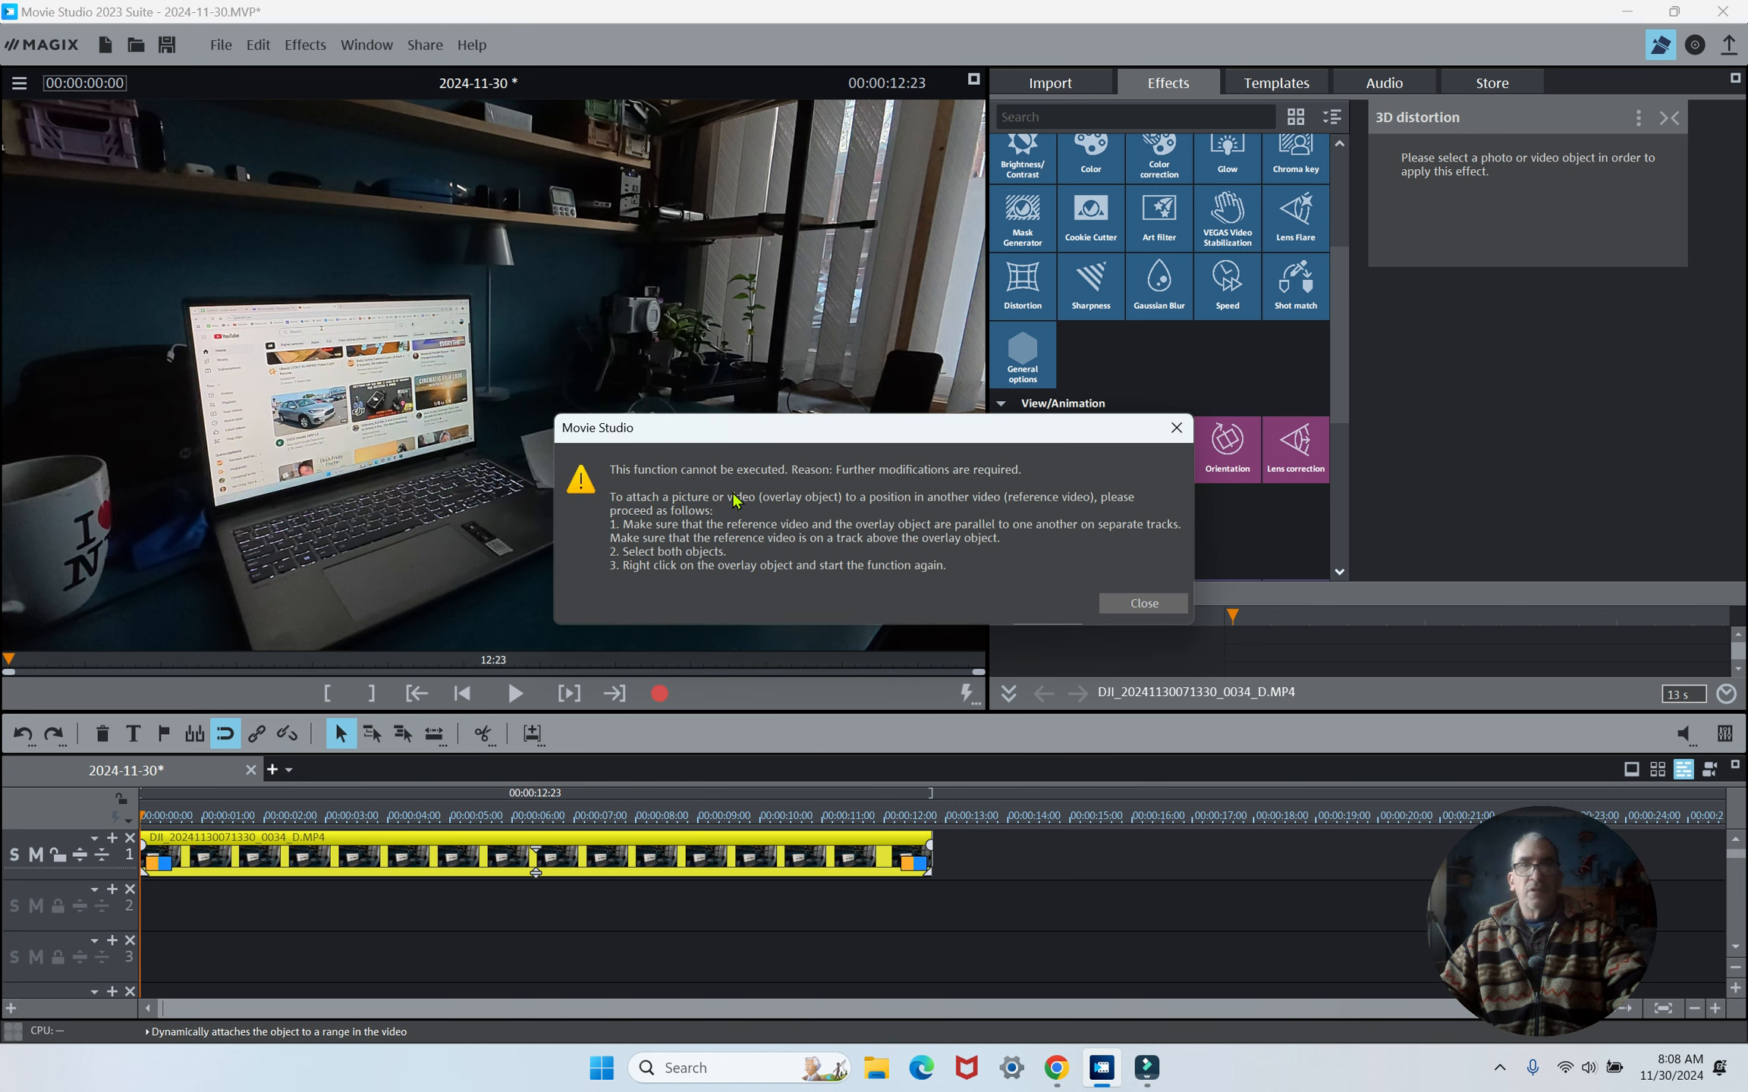
- Close the notice and undo the deletion of the screenshot clip
left_click(1119, 602)
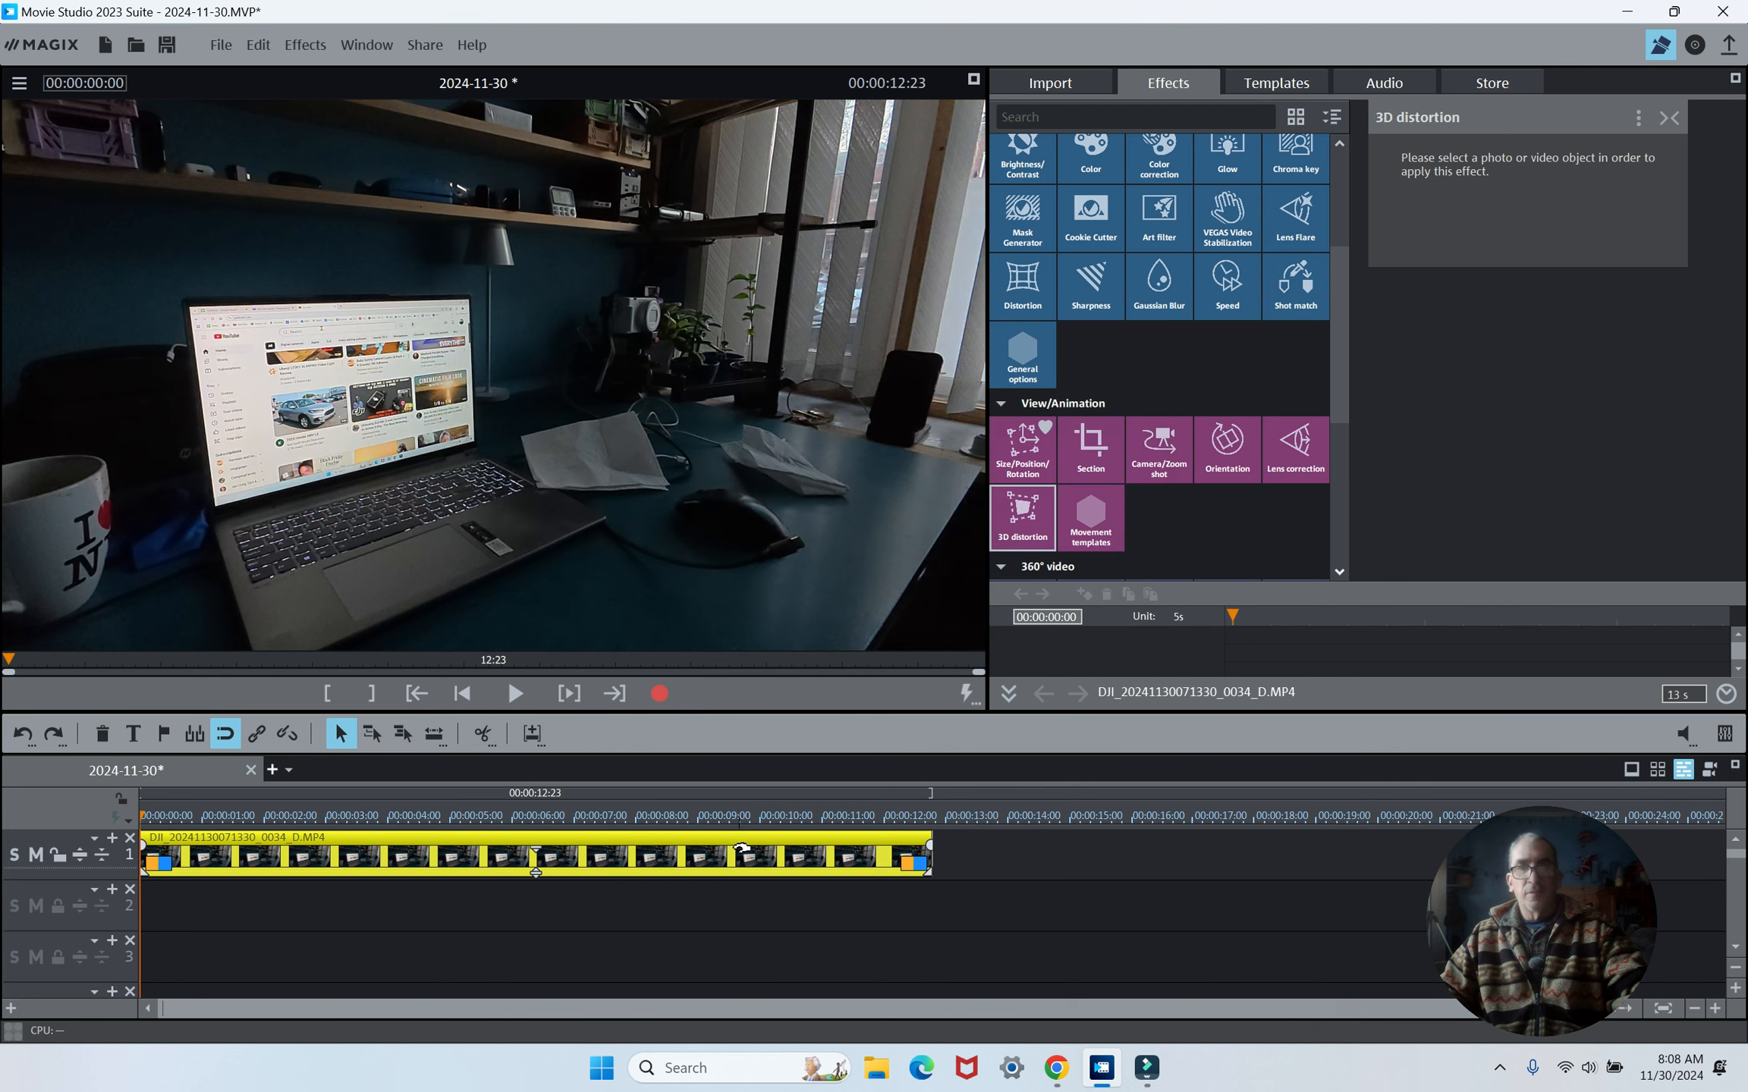
key("ctrl+z")
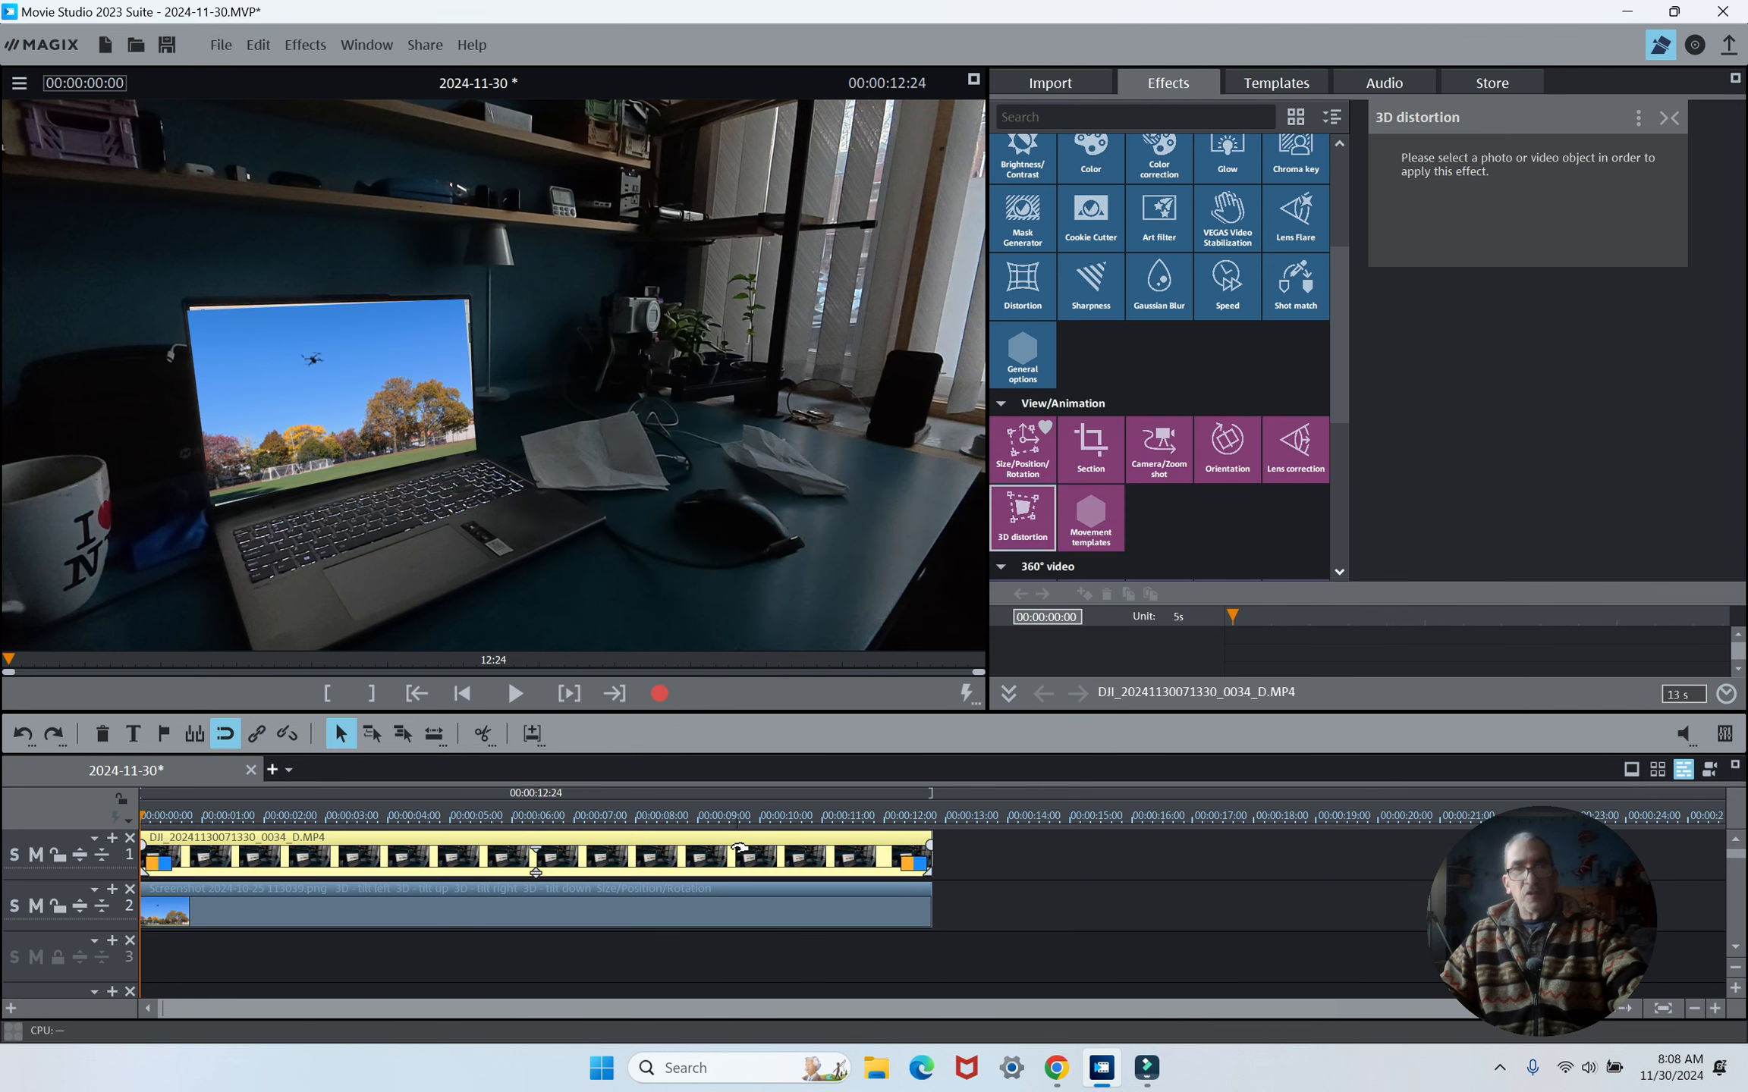
- Try to attach picture position from the desk video clip with both clips selected, then close the notice
left_click(641, 914)
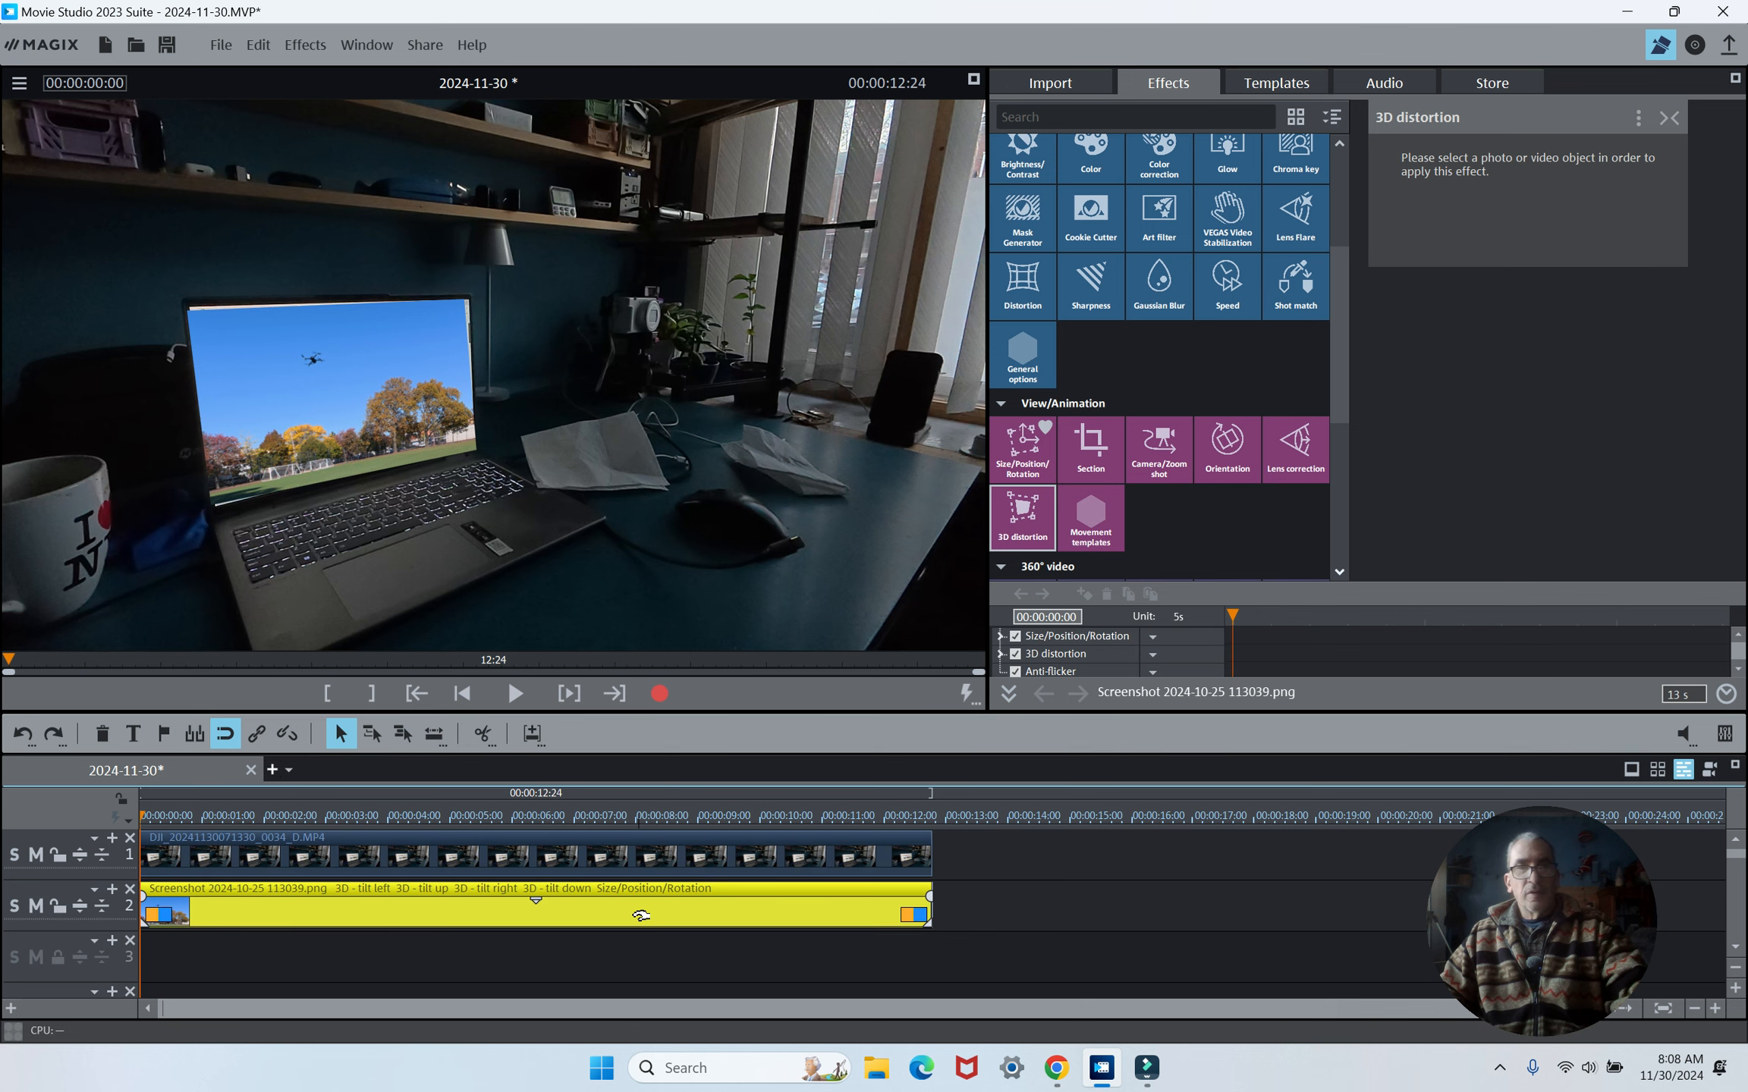
left_click_drag(635, 945, 645, 848)
right_click(647, 858)
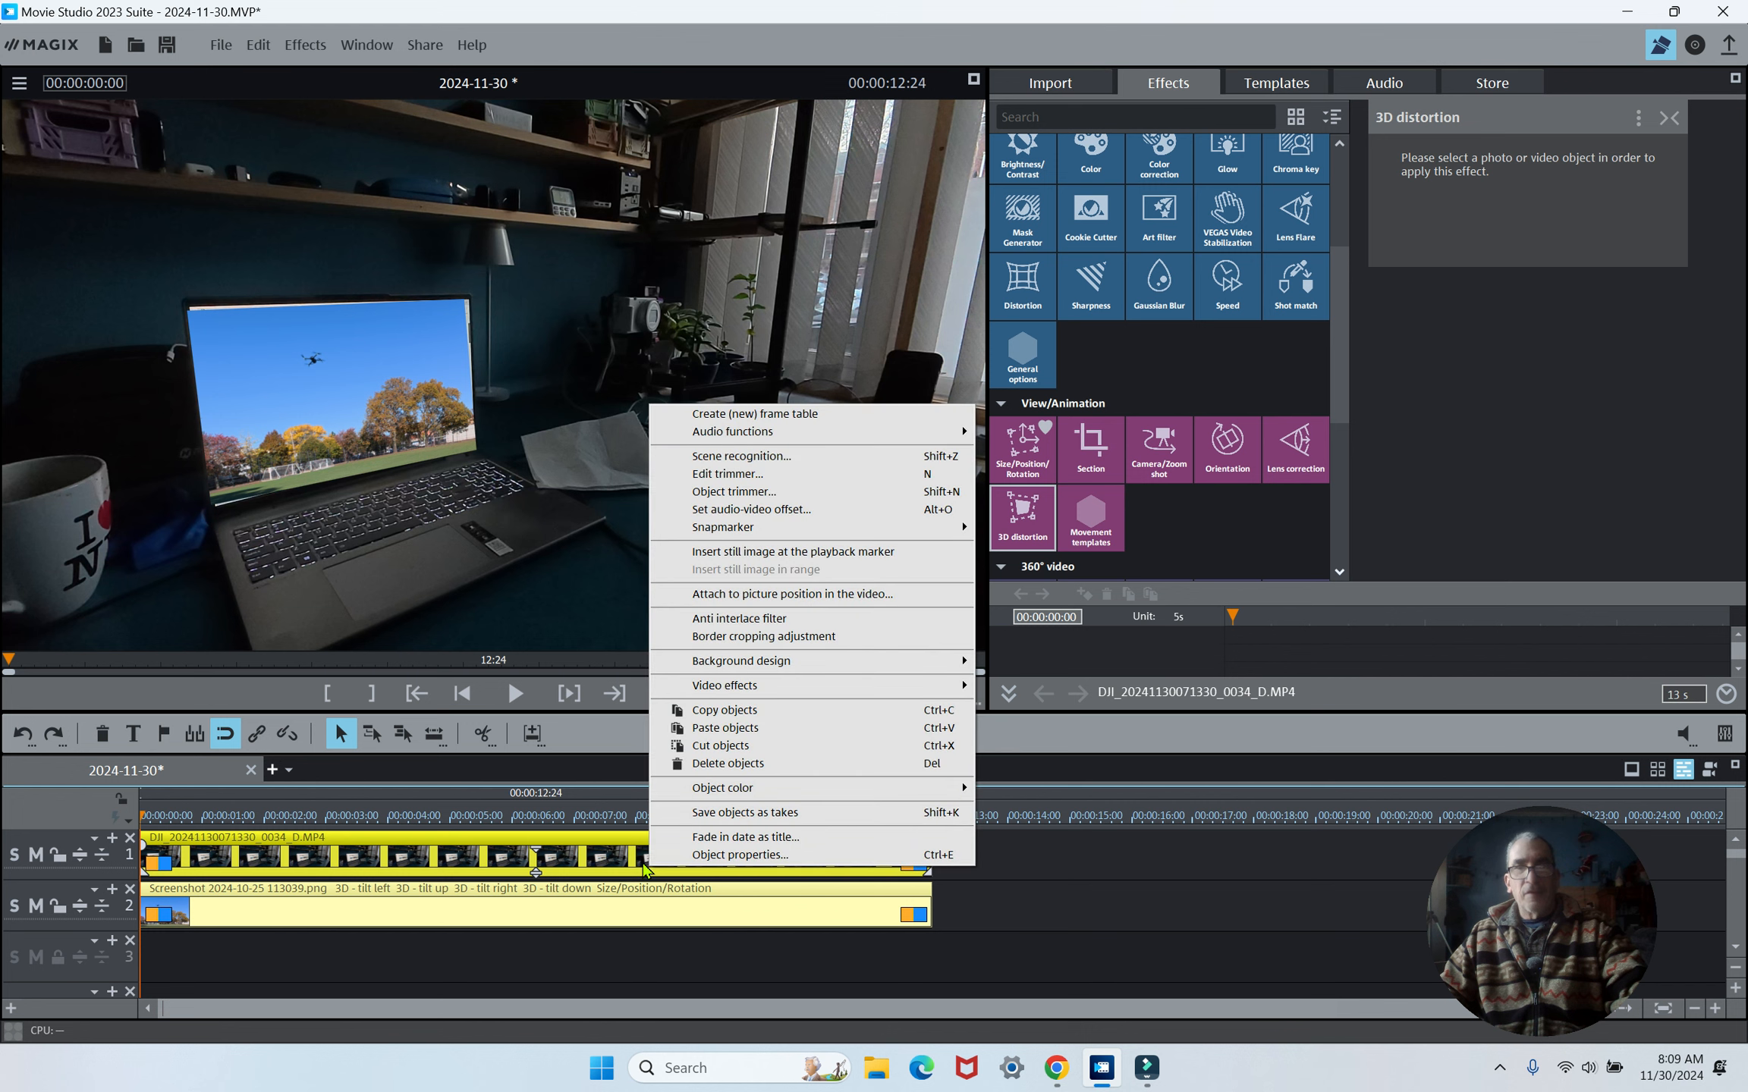
left_click(862, 595)
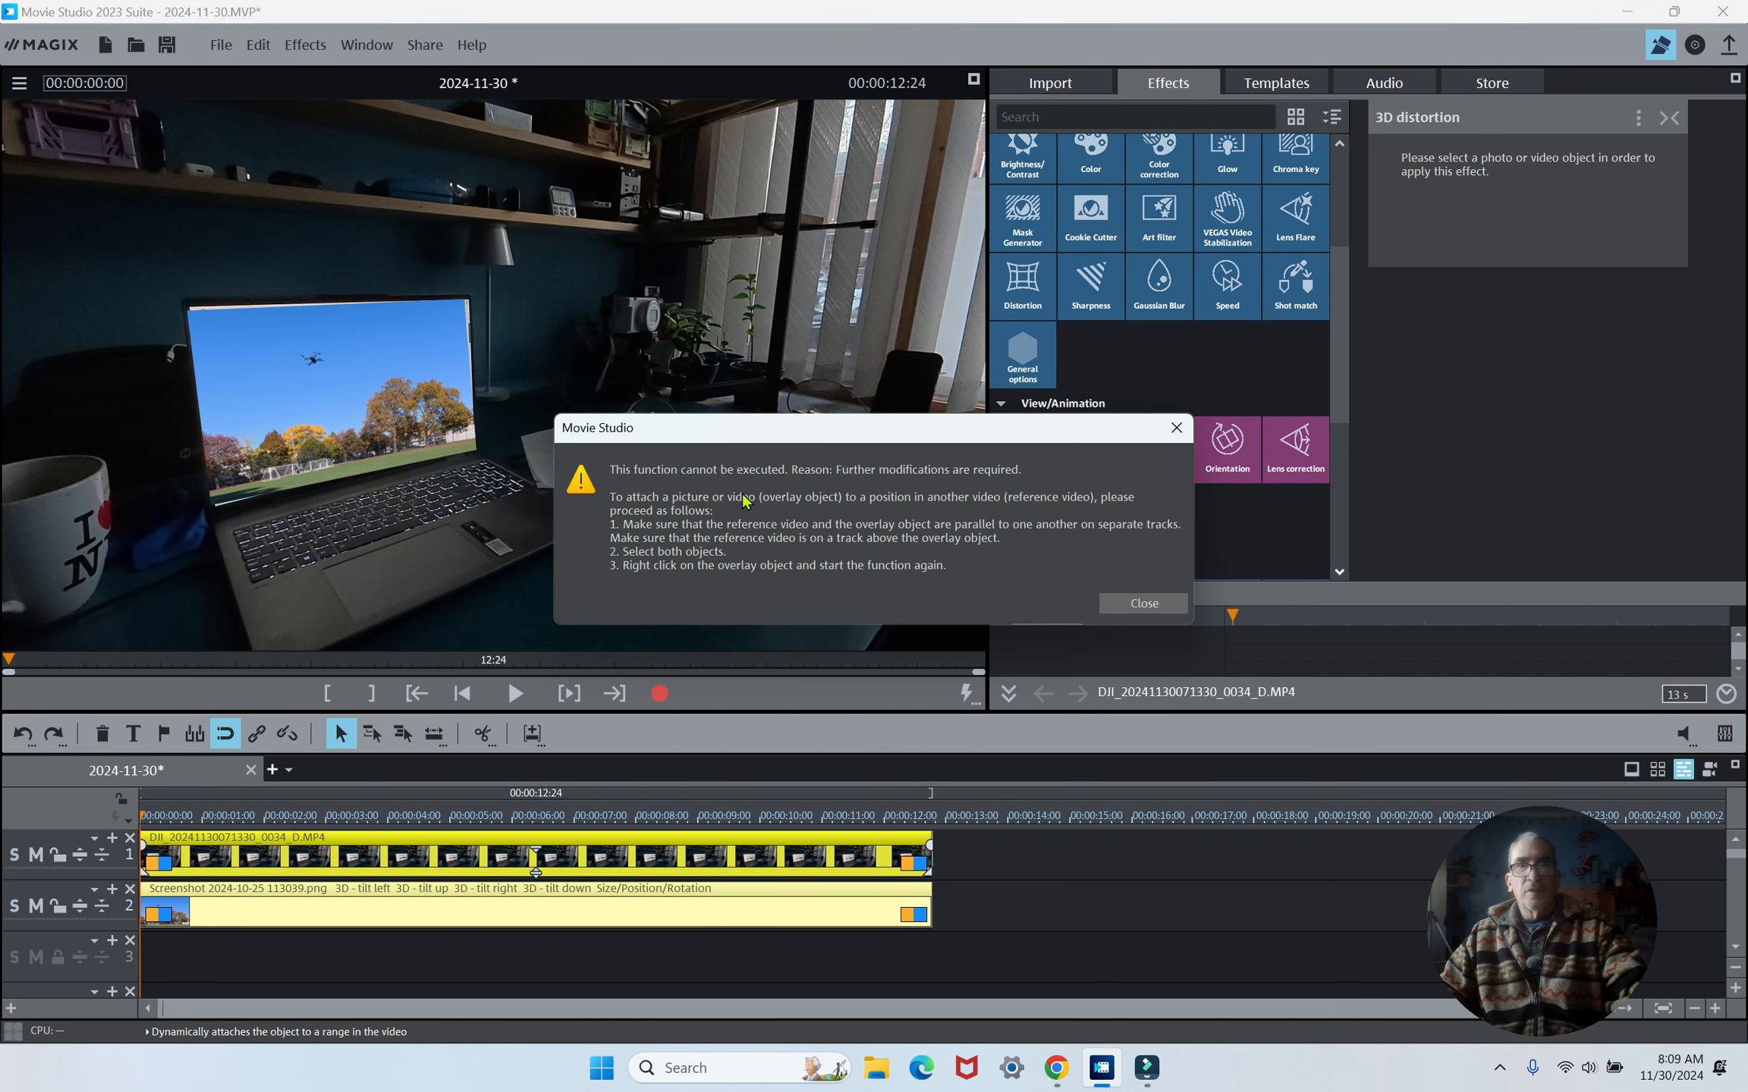
left_click(1133, 604)
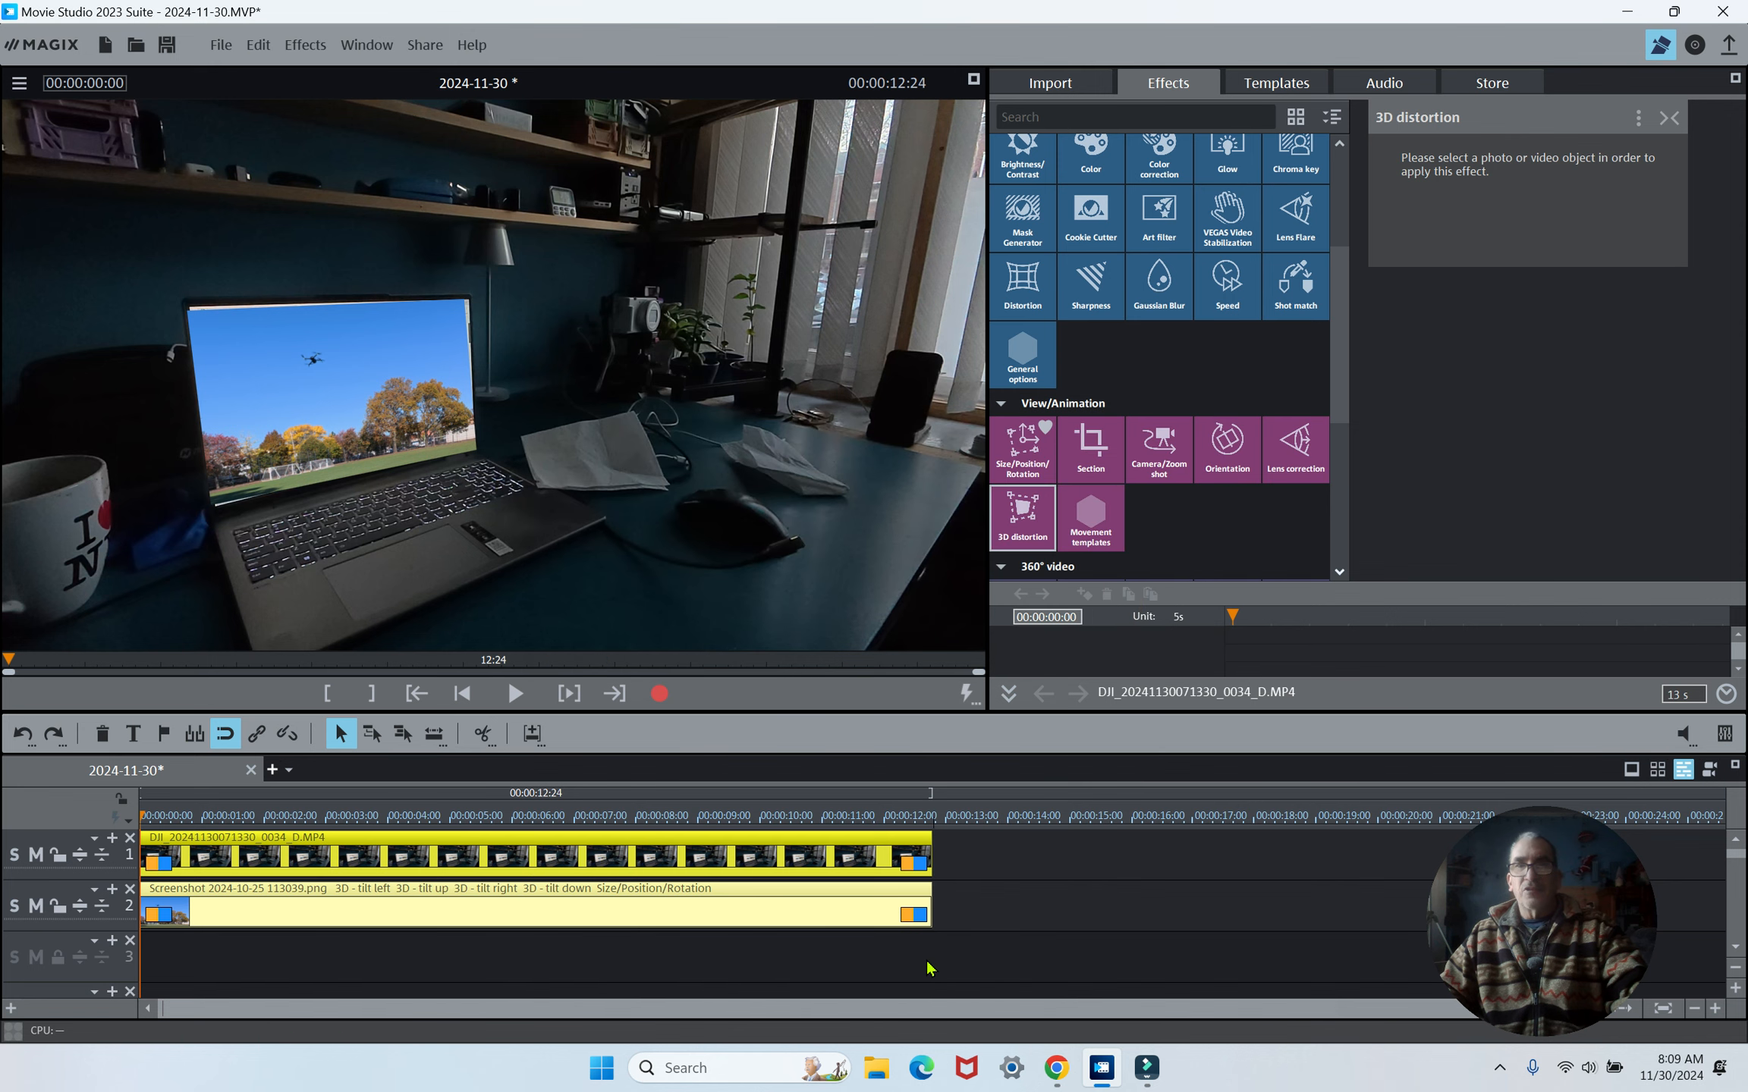
- Attach the screenshot clip to picture position in the desk video, continuing through both notices
left_click(816, 861)
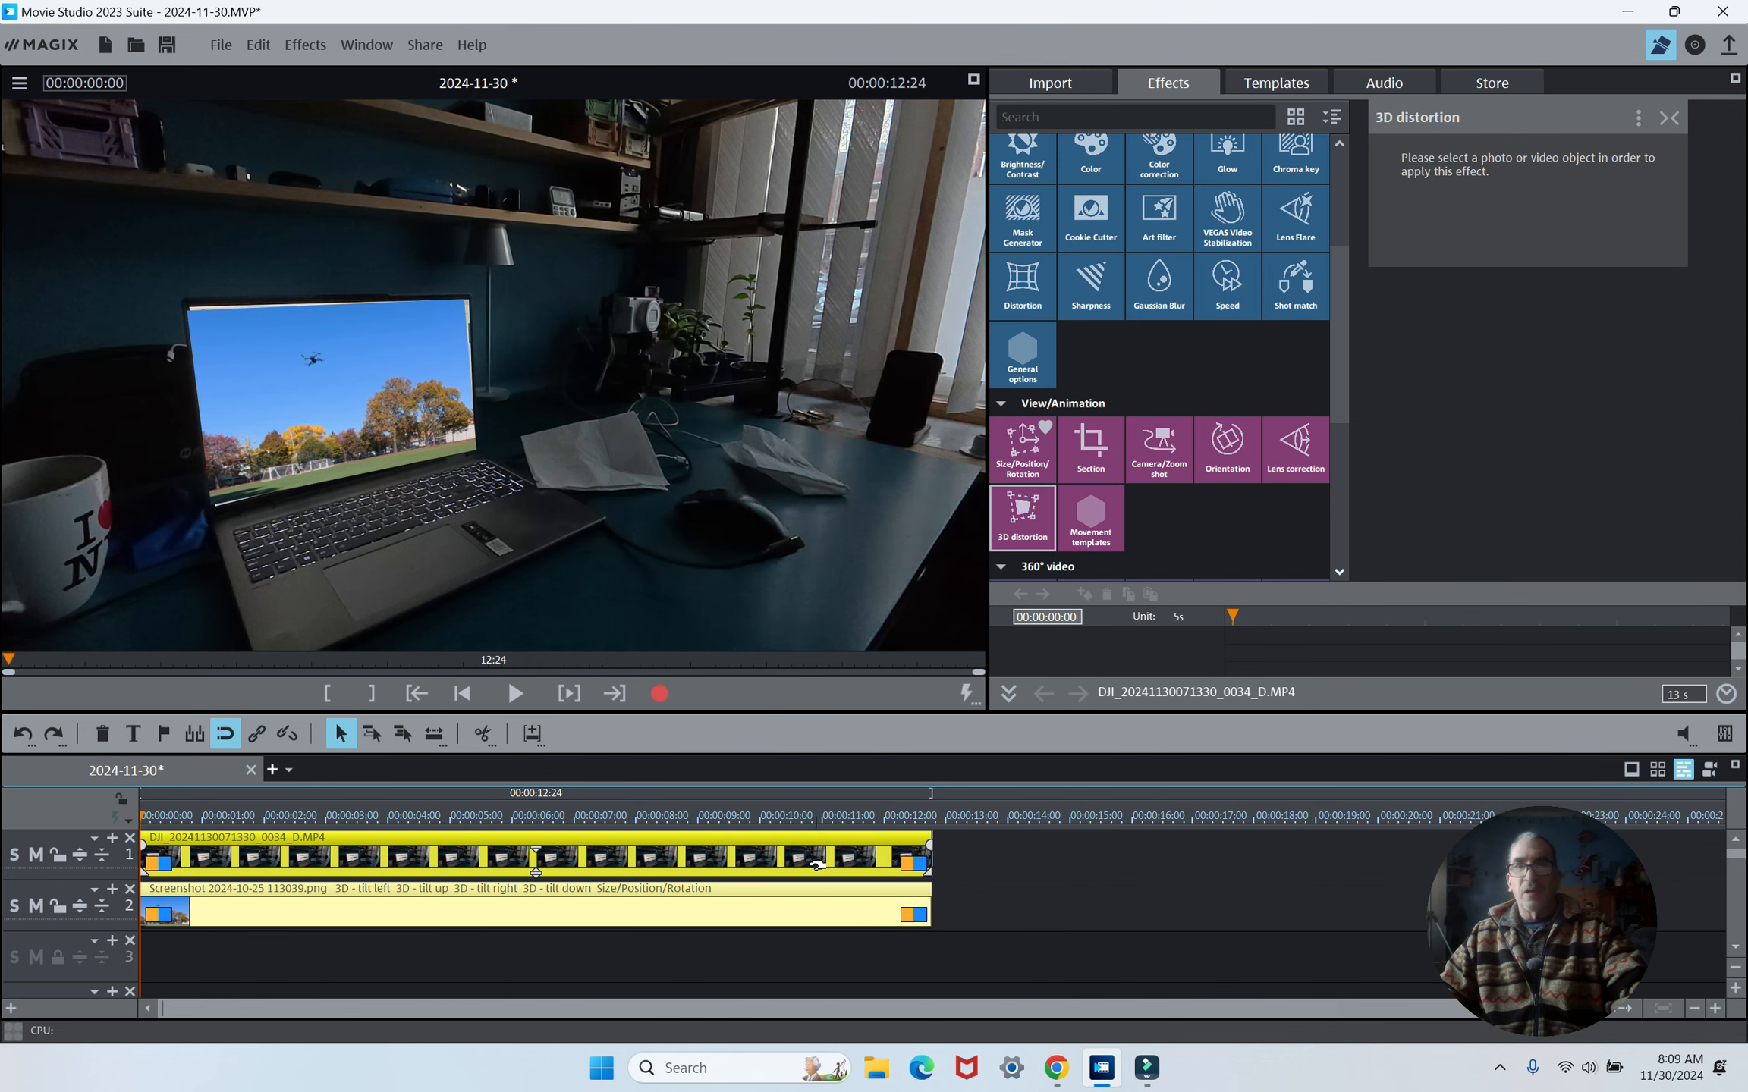
right_click(744, 905)
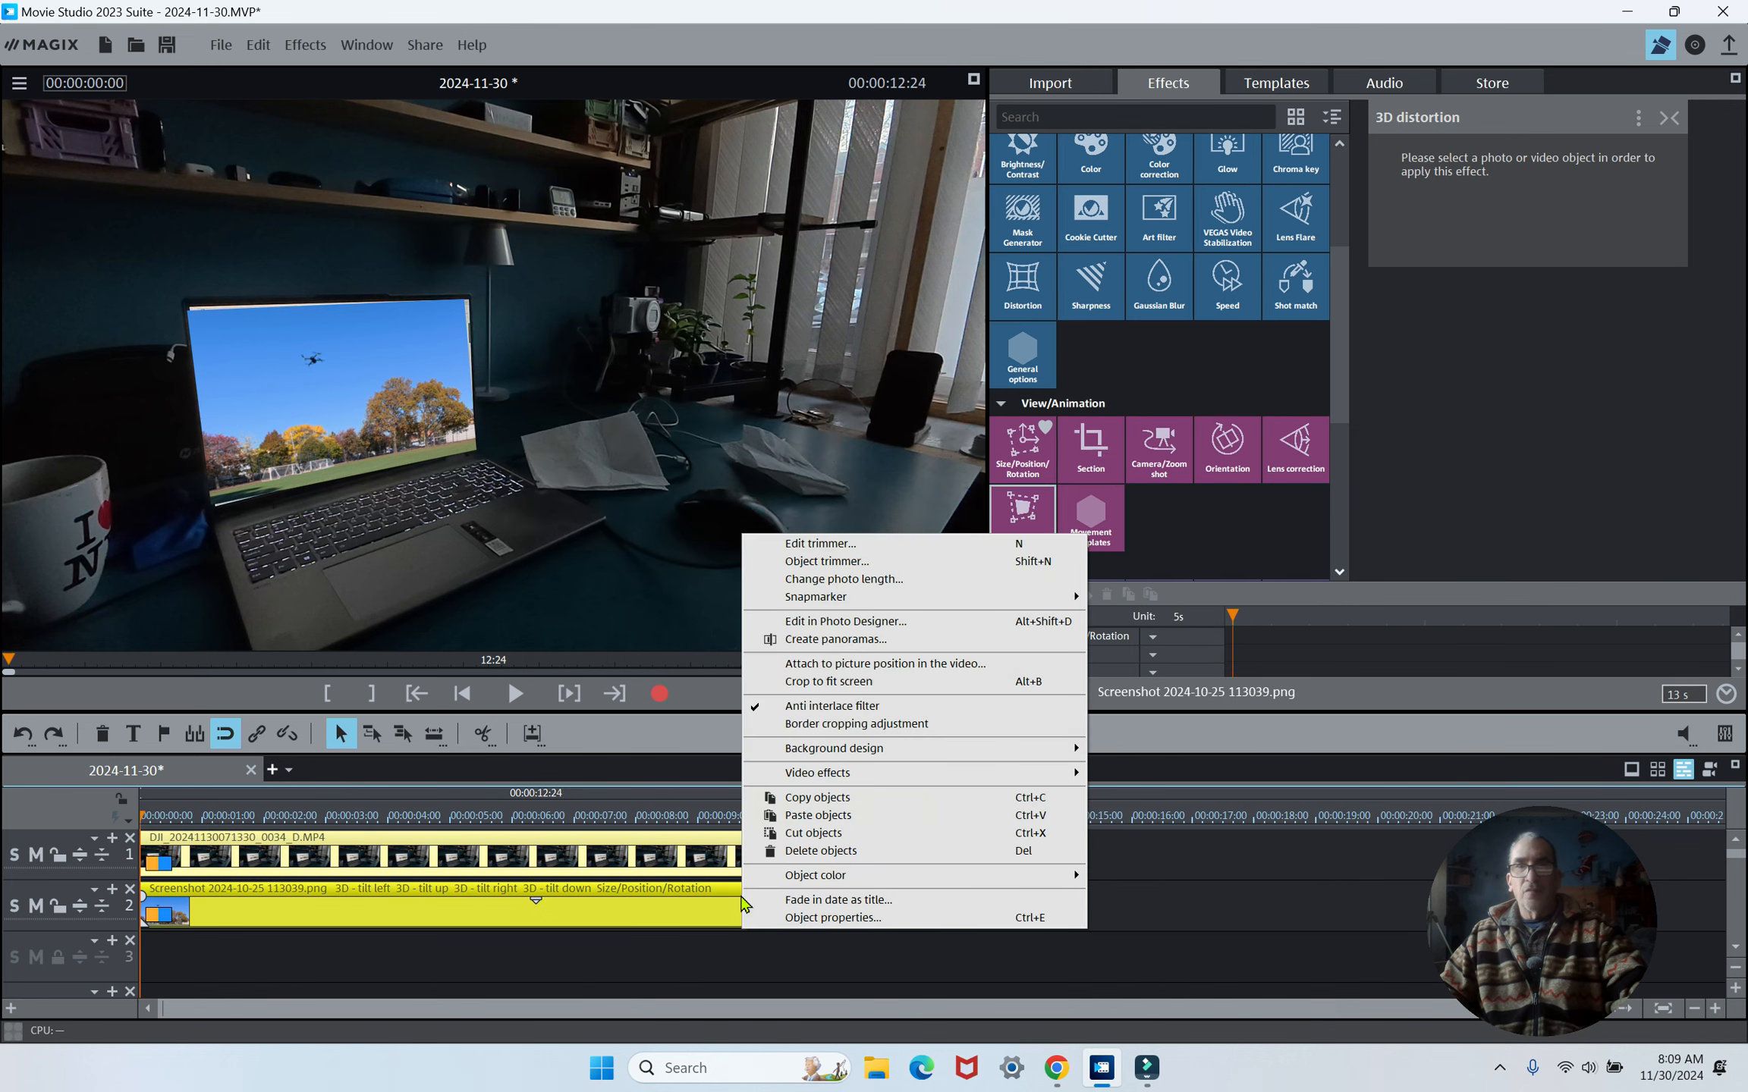
left_click(893, 666)
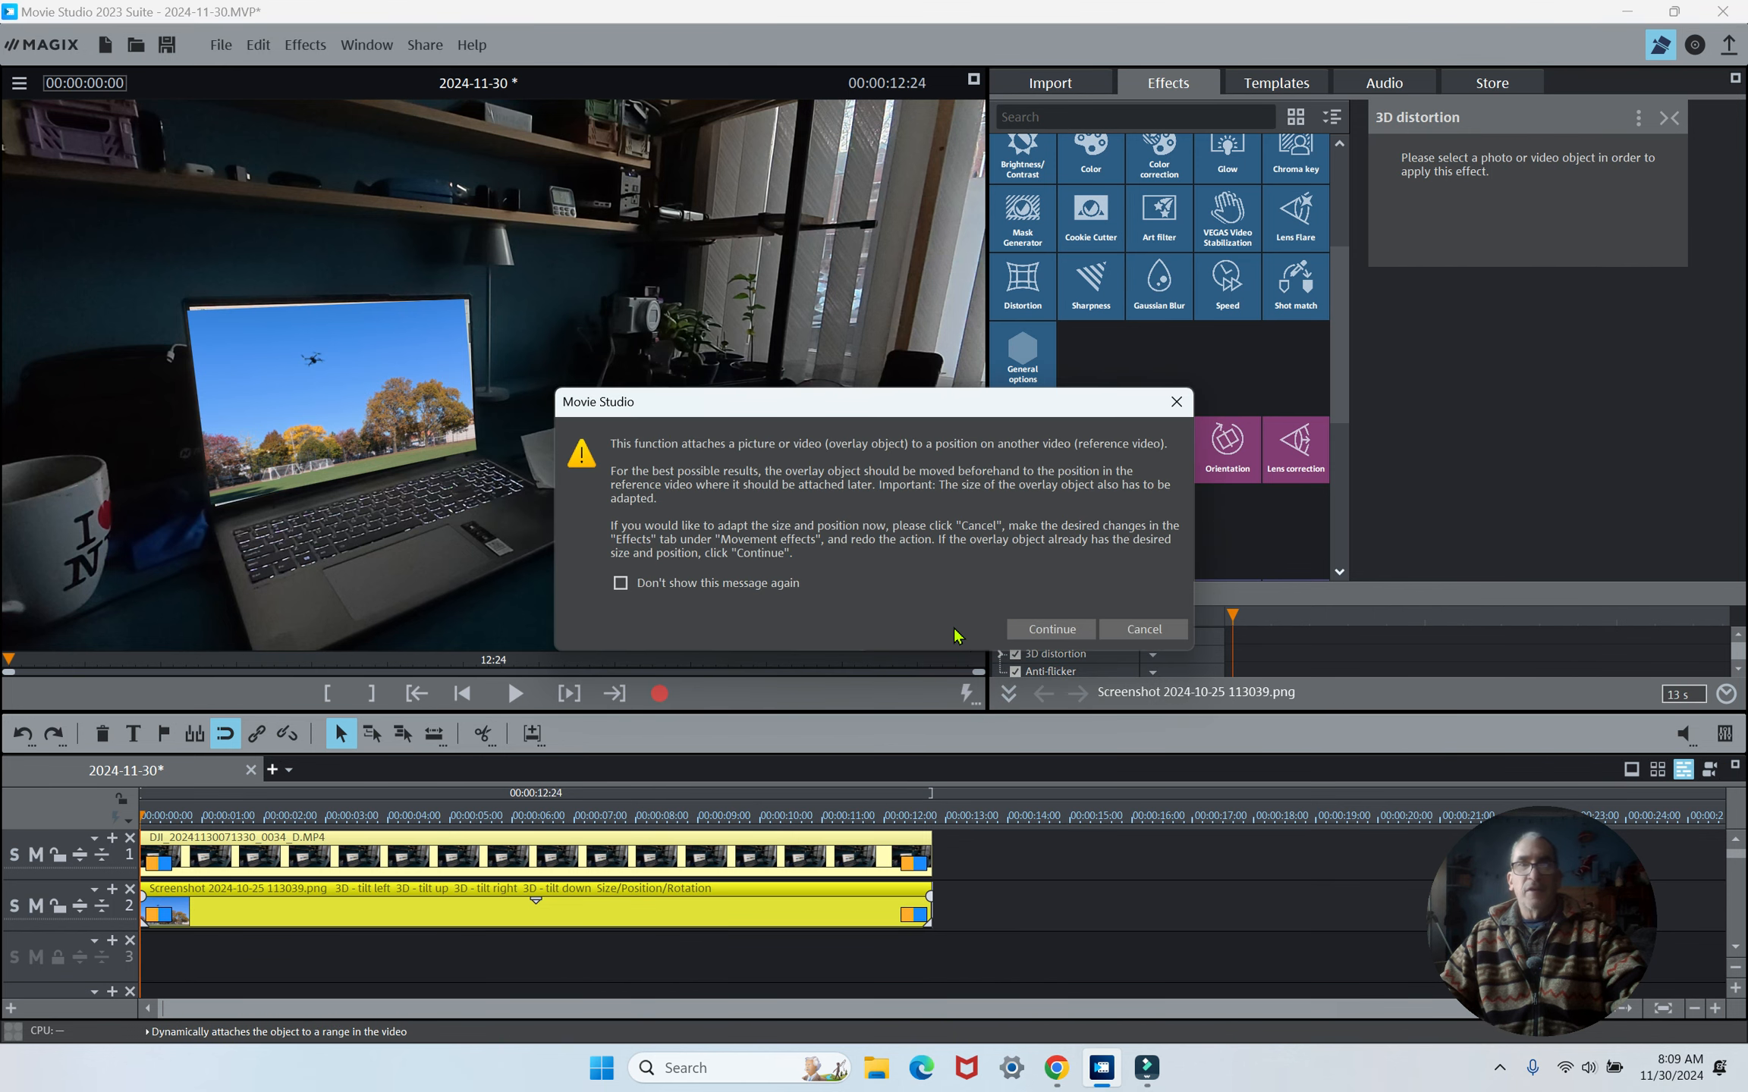
left_click(1020, 628)
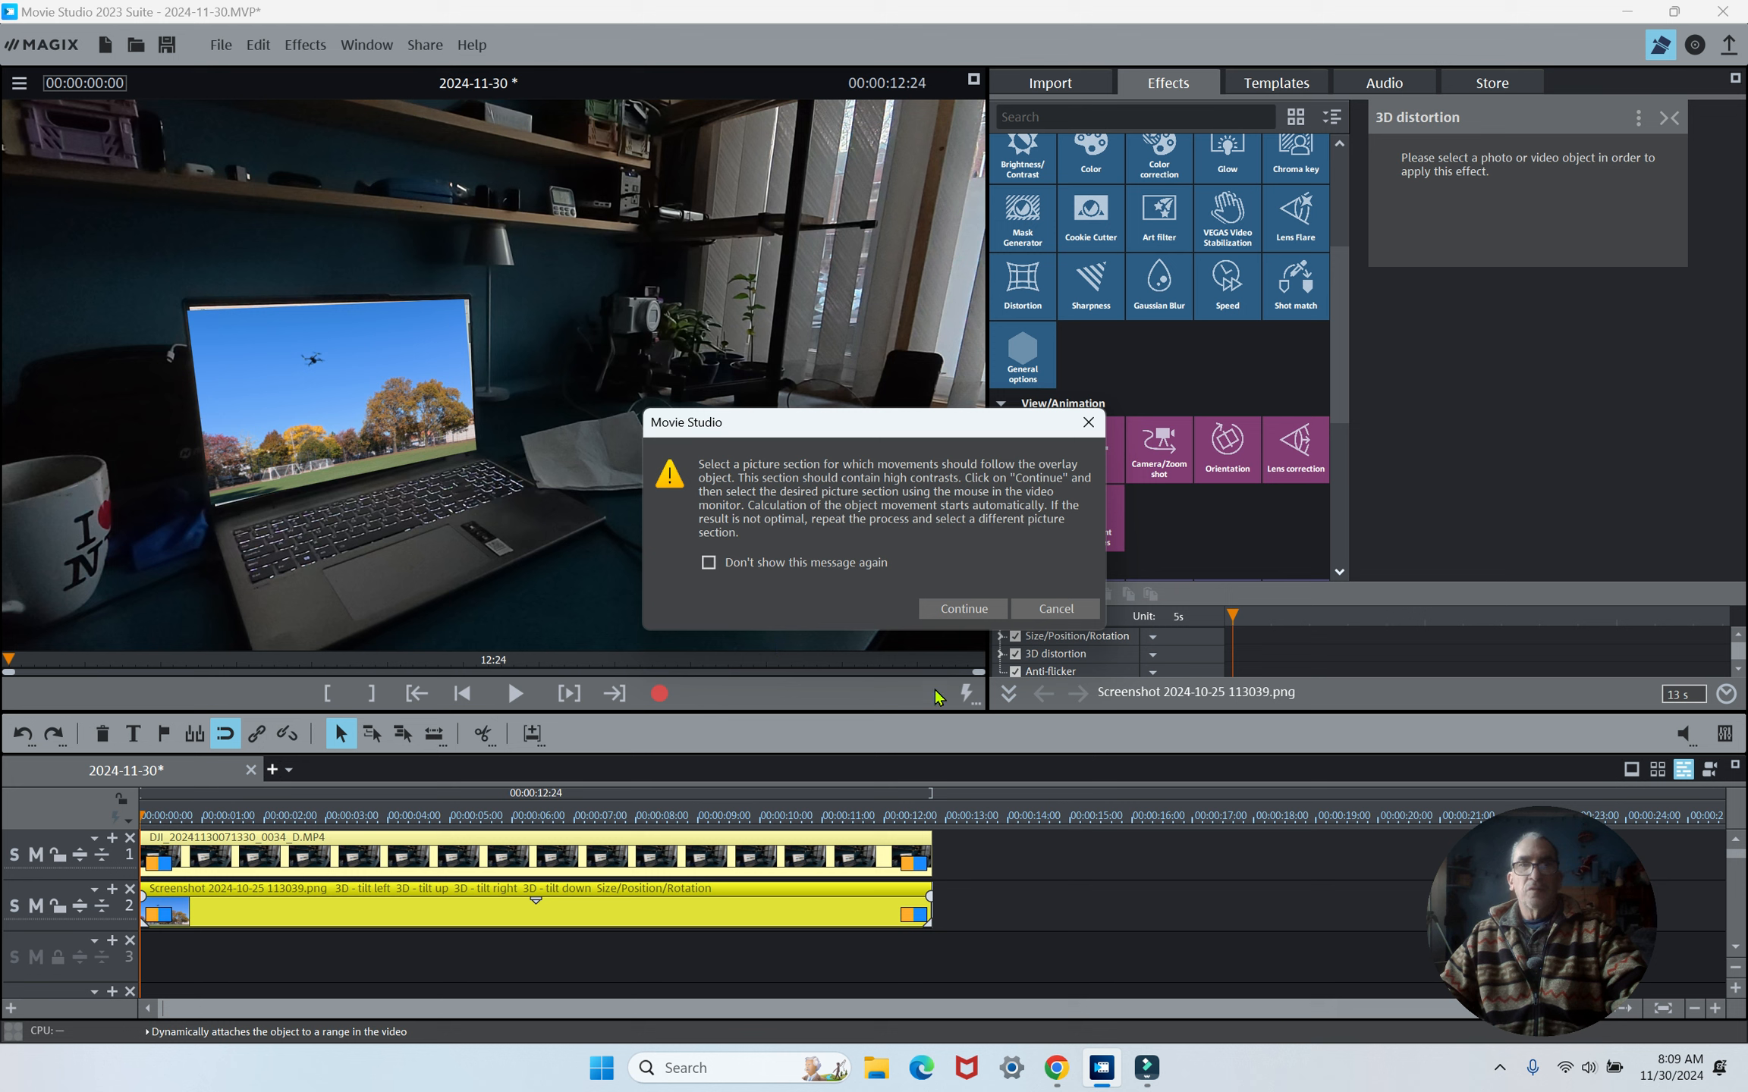
left_click(945, 620)
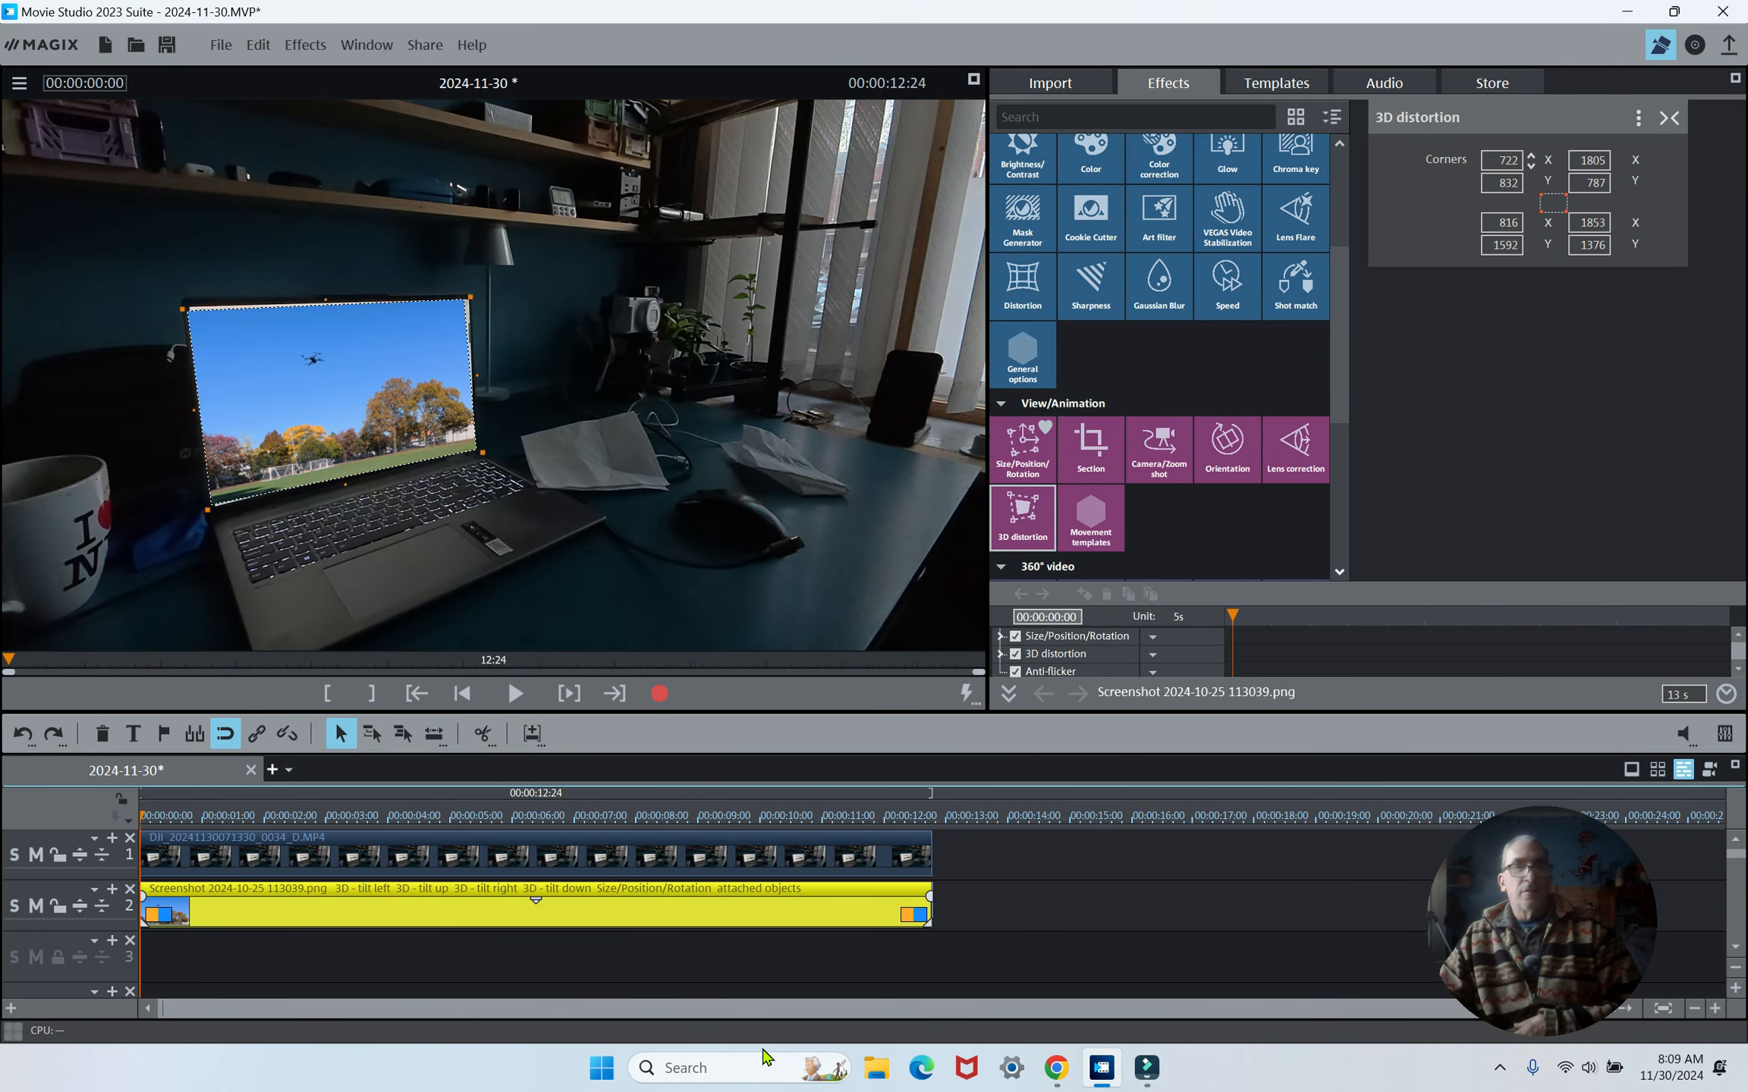
- Play back the attached result, stop it, and switch to Filmora
left_click(506, 698)
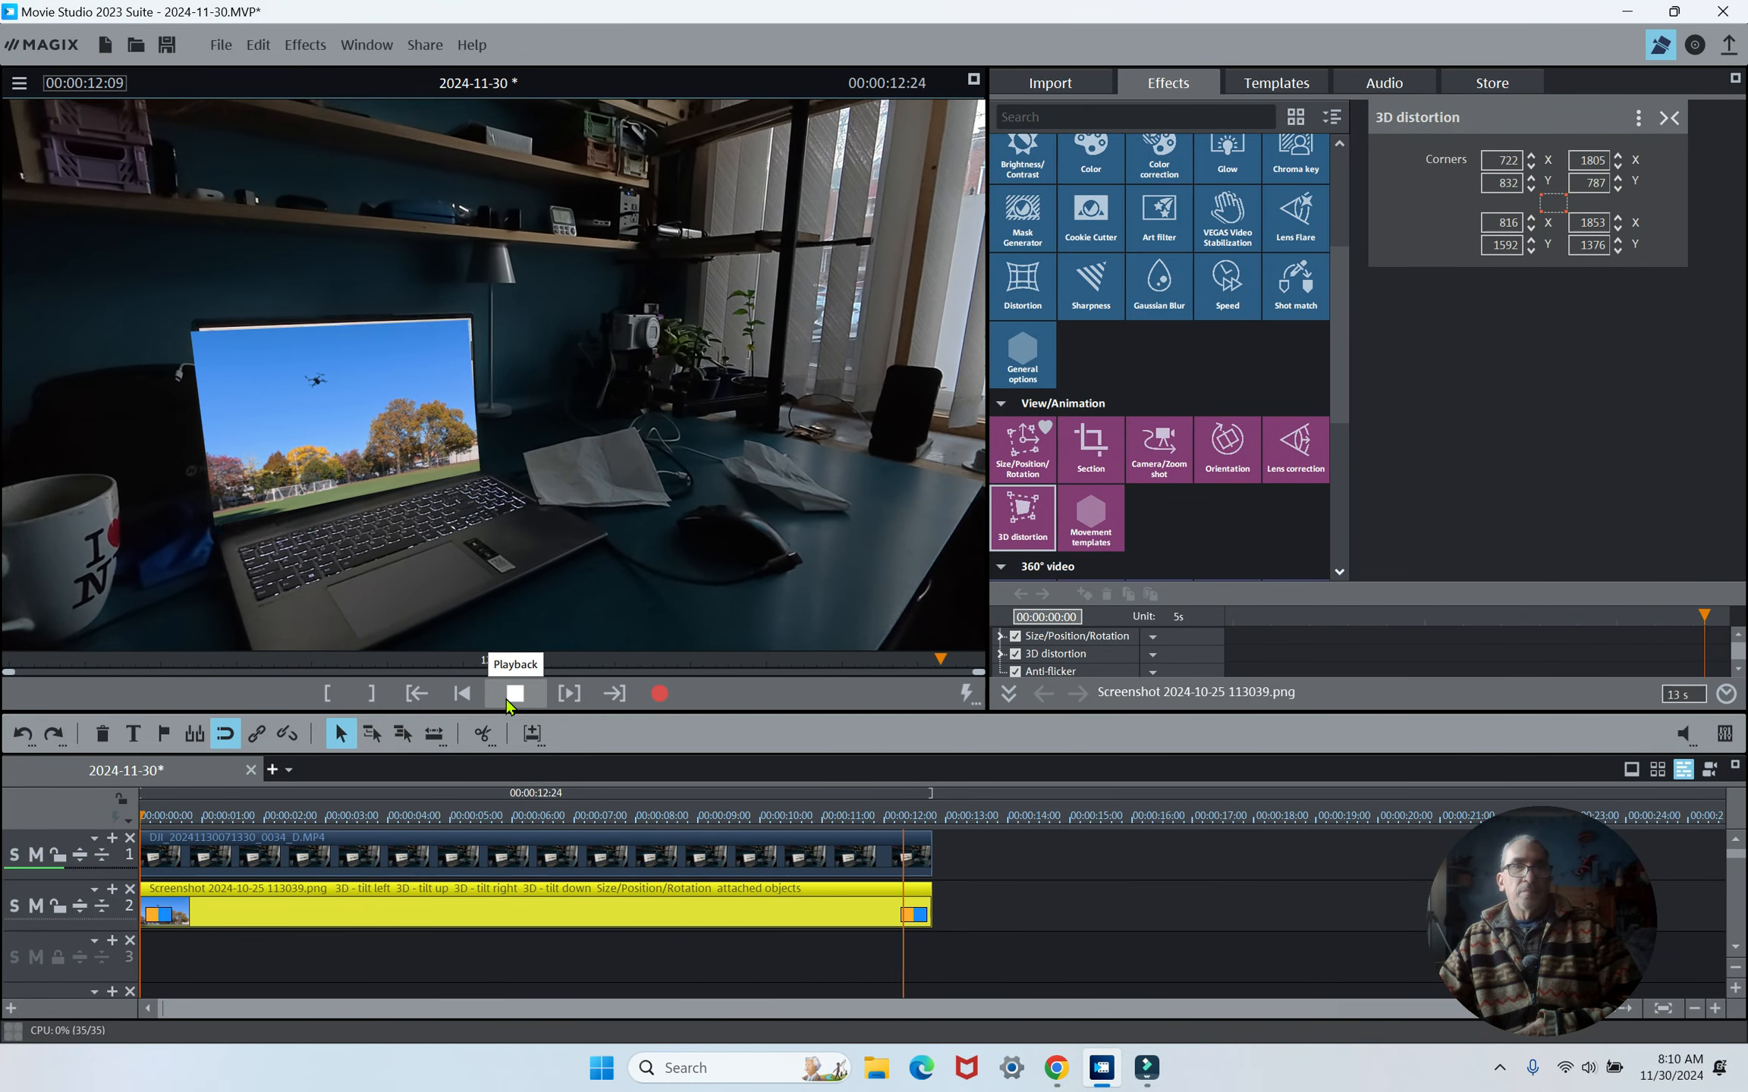
left_click(506, 703)
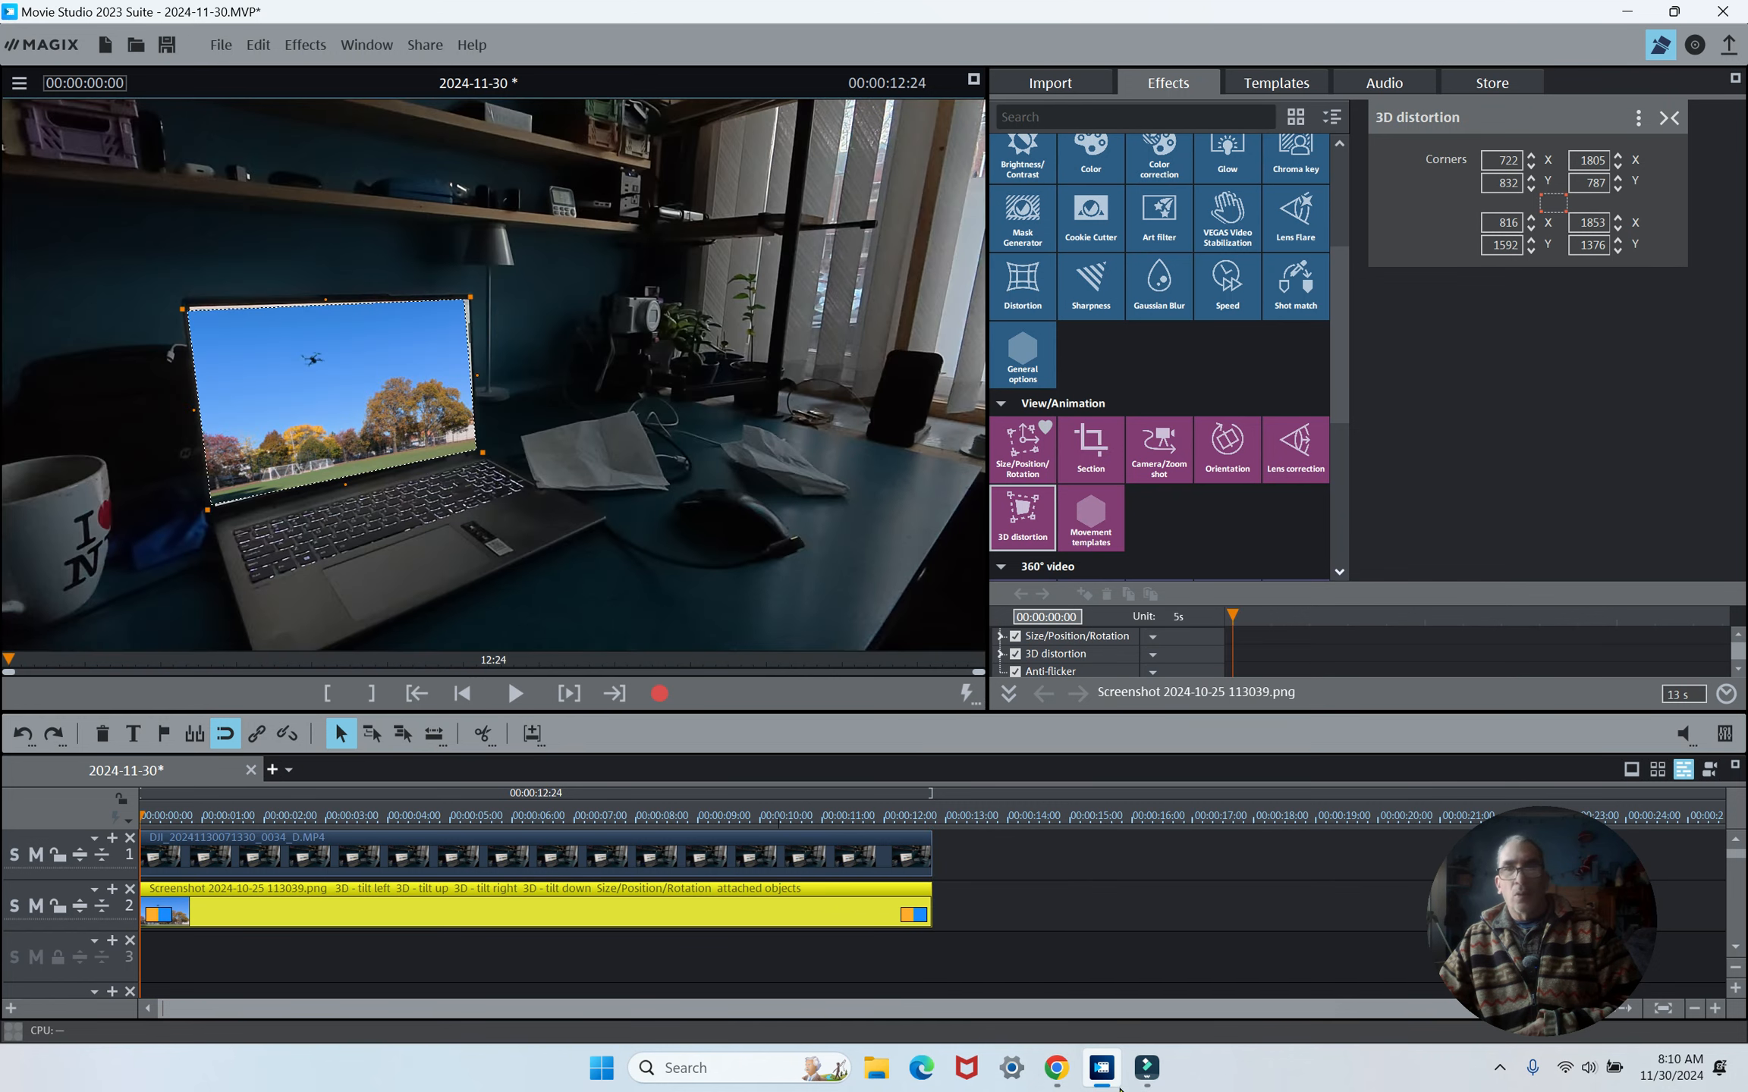
left_click(1147, 1081)
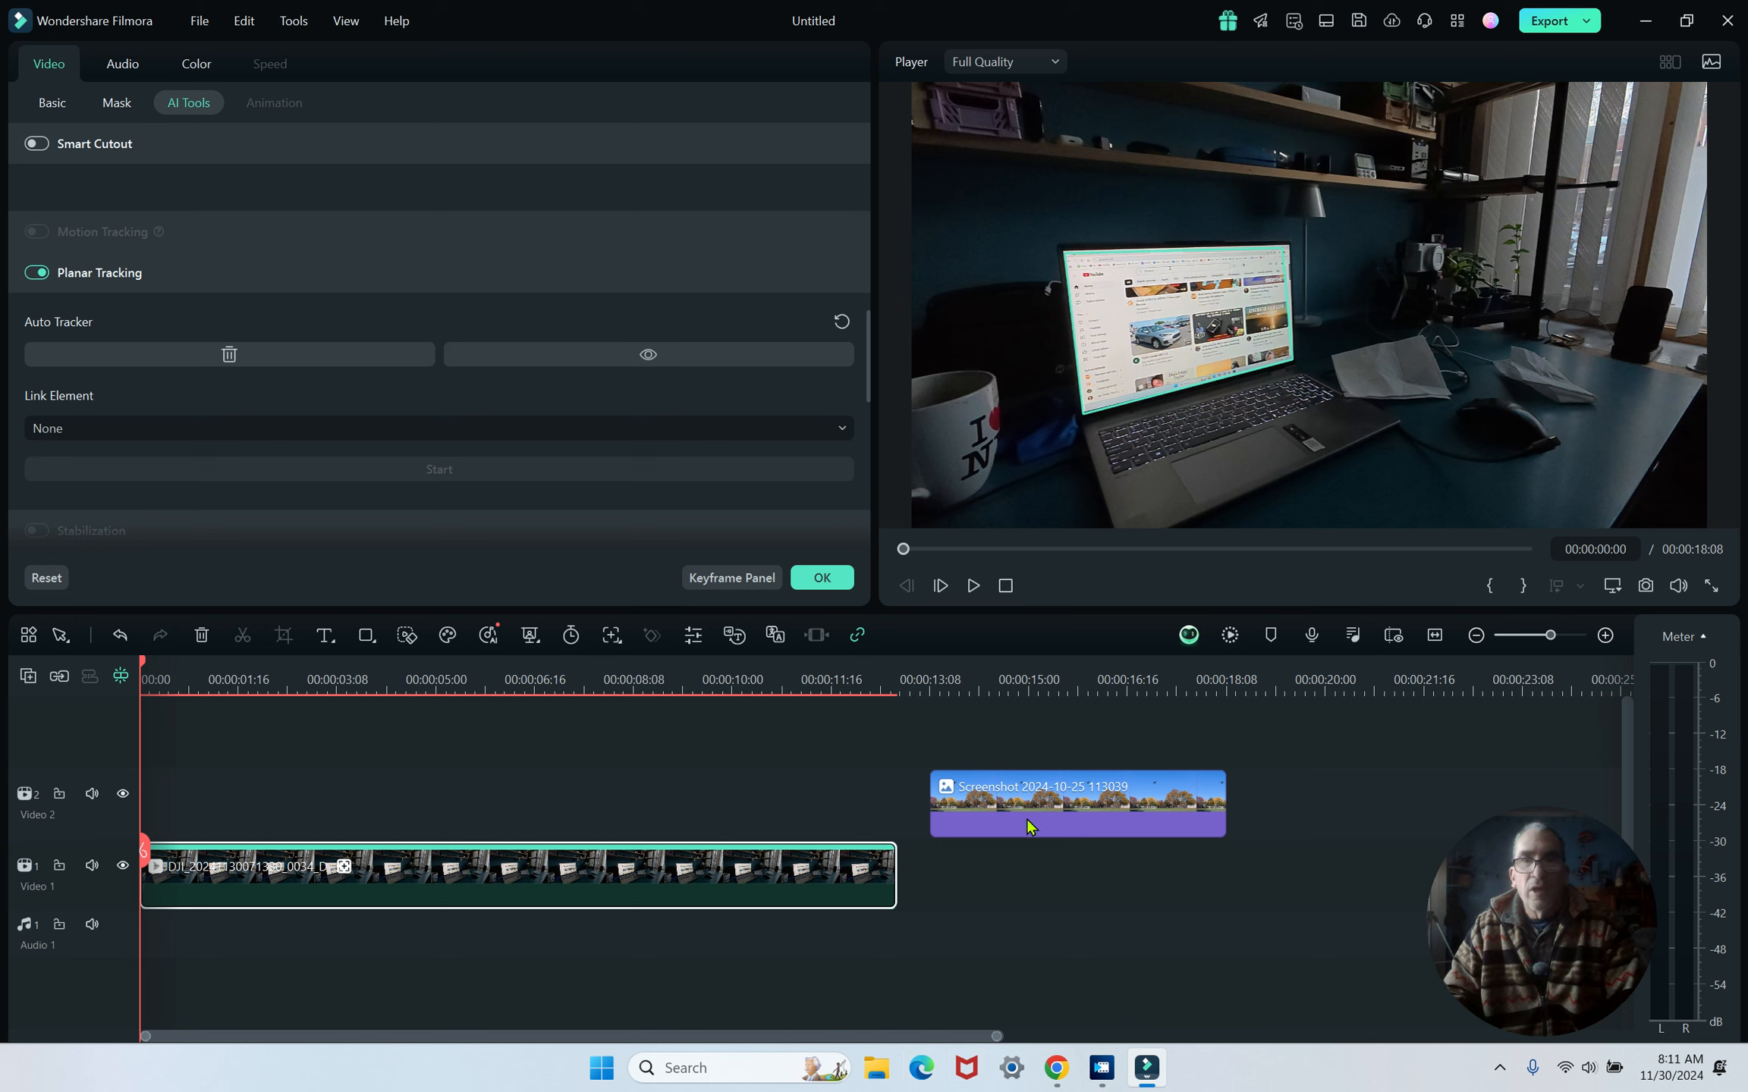
- Move the screenshot clip to the start of Video 2 and stretch it to the desk video's length
left_click_drag(988, 810, 353, 804)
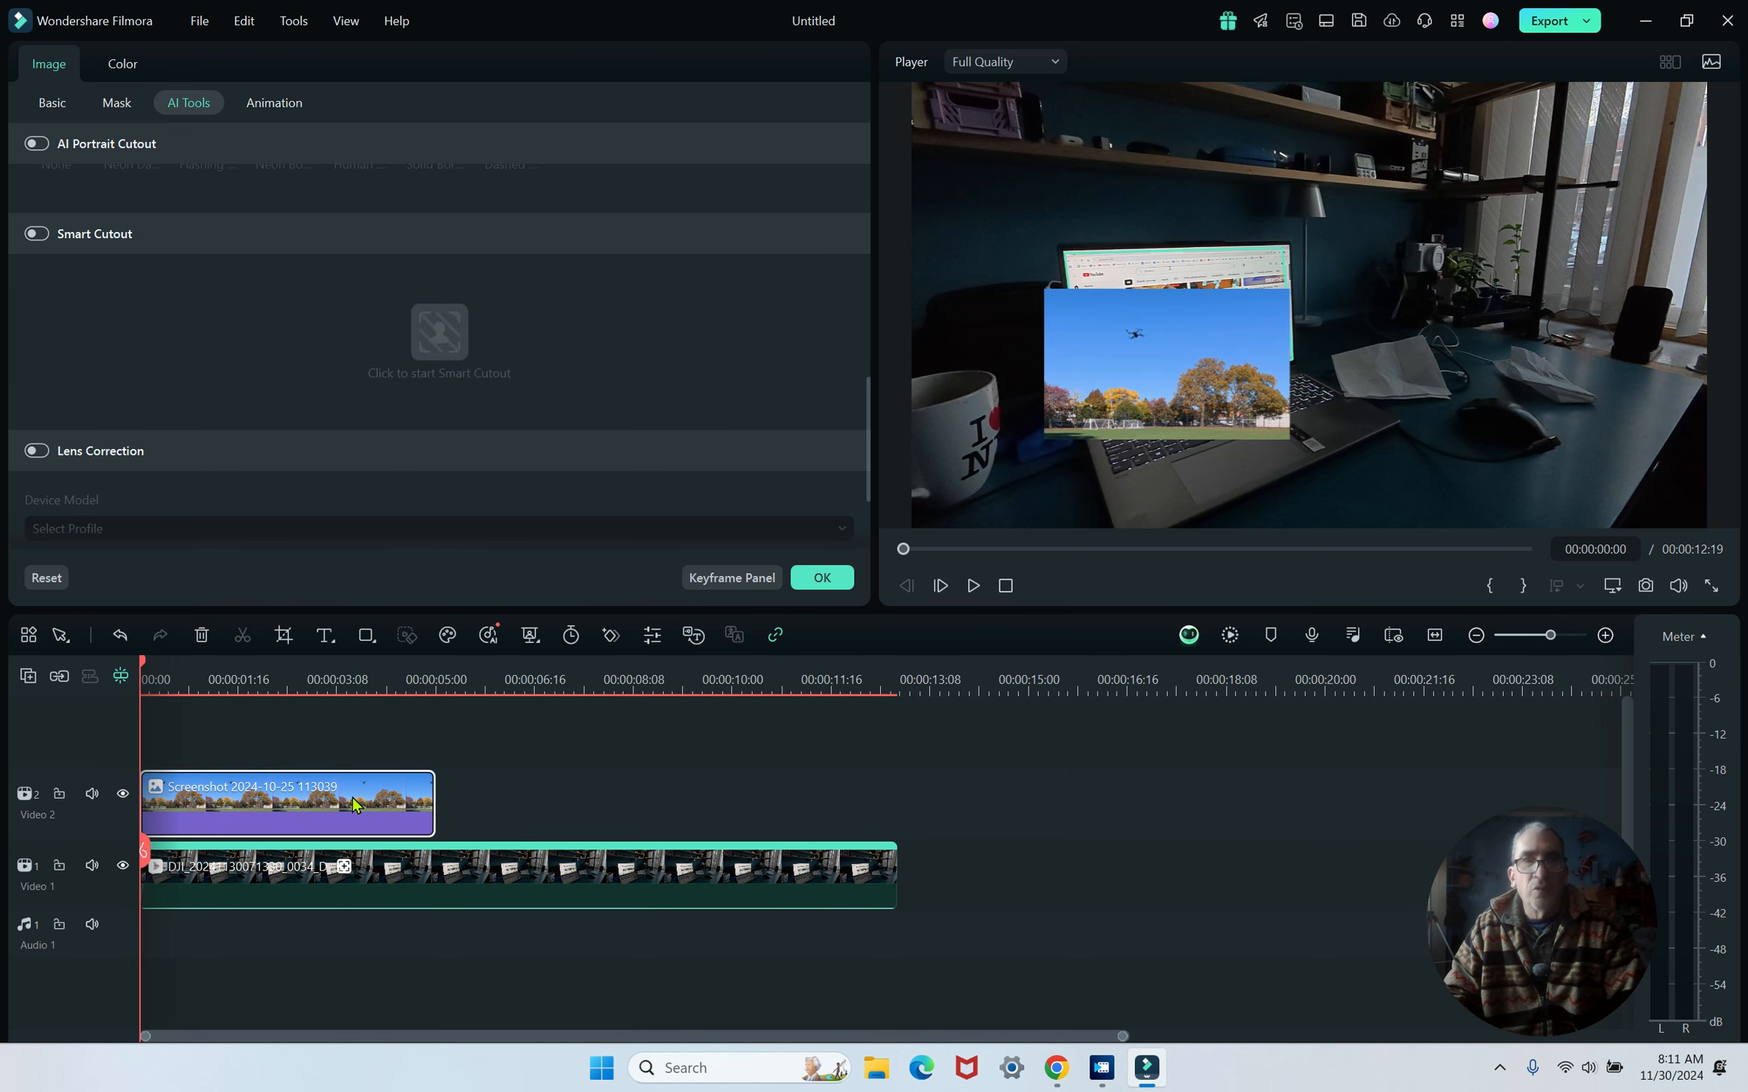
left_click_drag(428, 796, 896, 796)
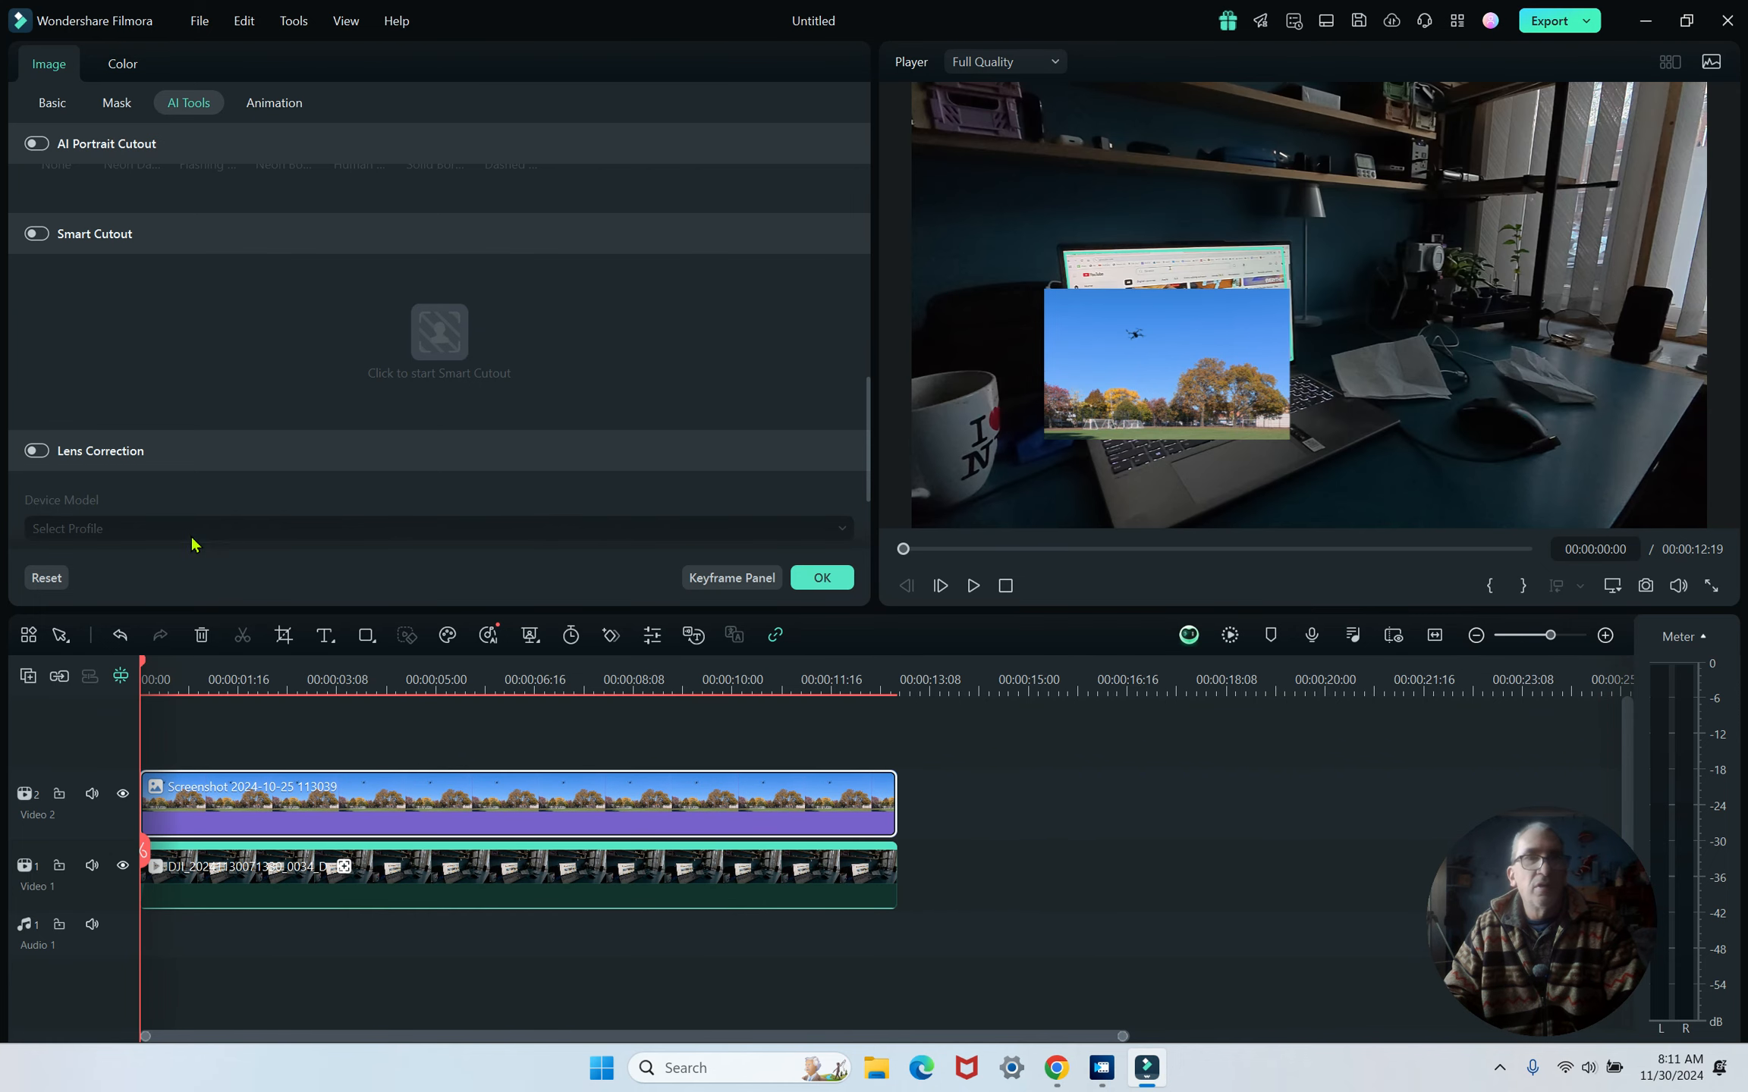
scroll(160, 383, "down", 3)
scroll(167, 400, "up", 4)
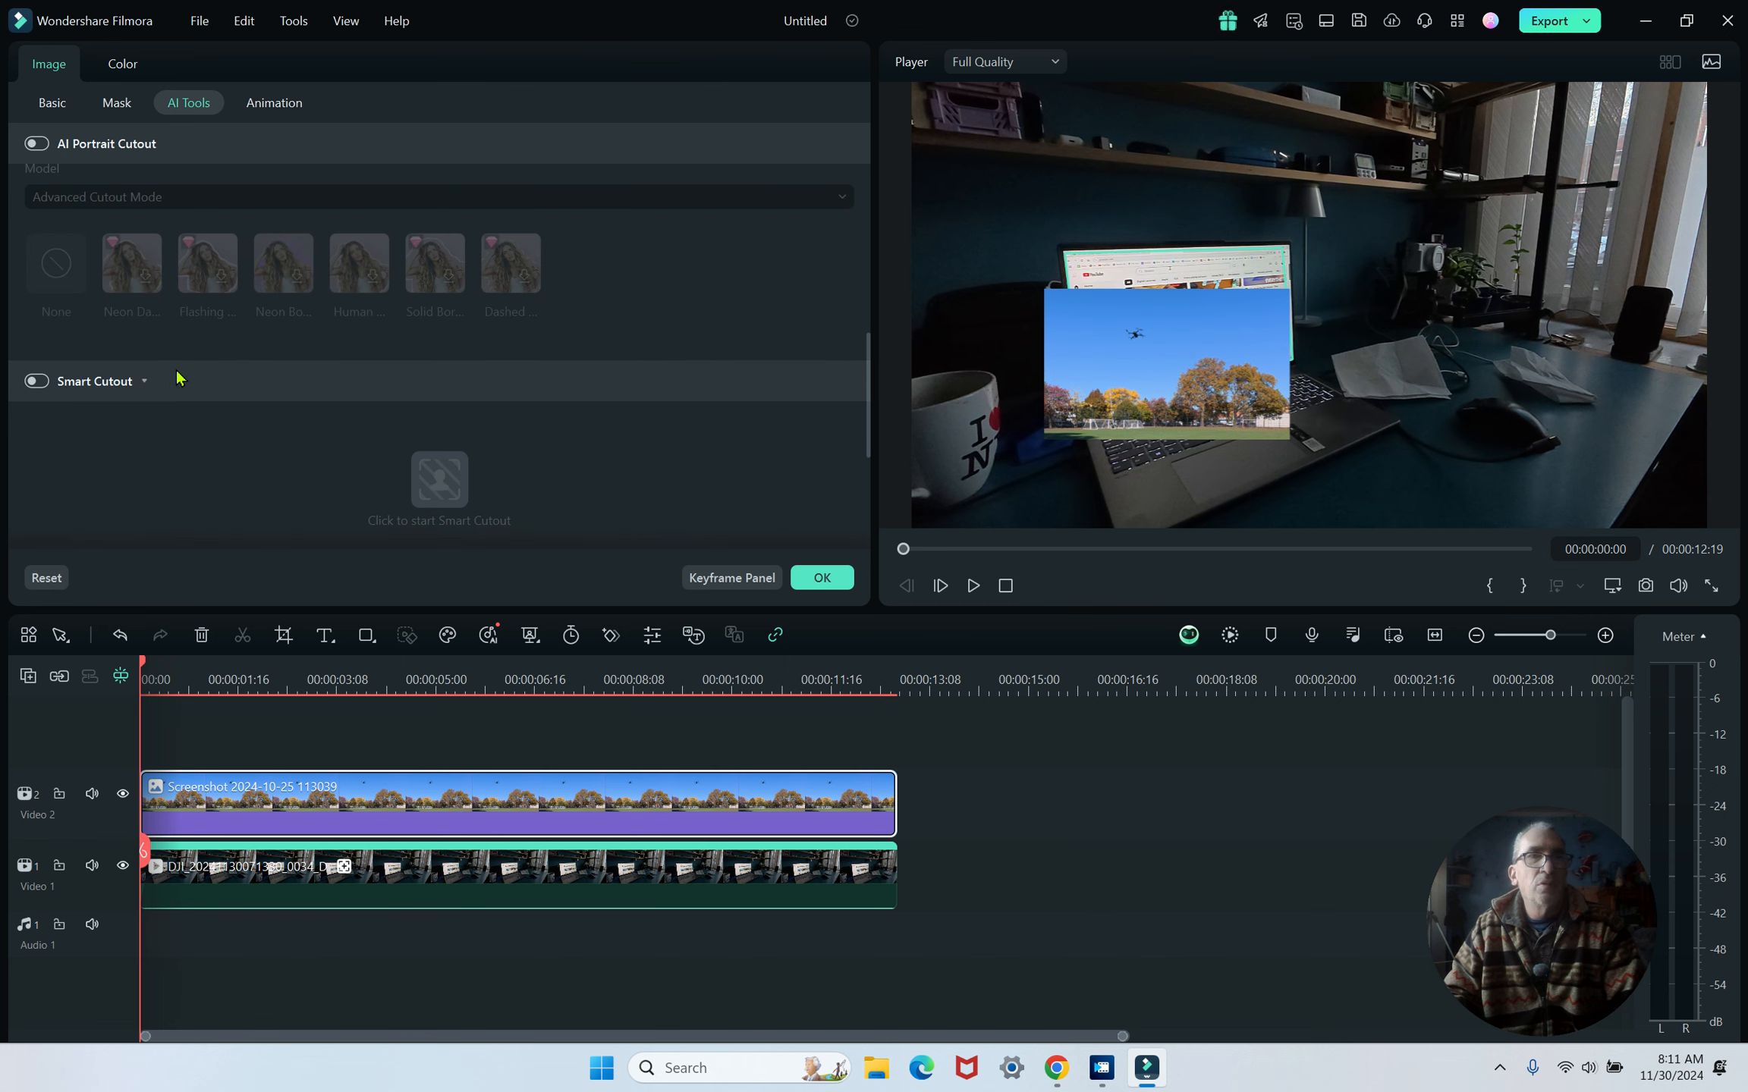
scroll(179, 378, "up", 1)
scroll(179, 371, "down", 5)
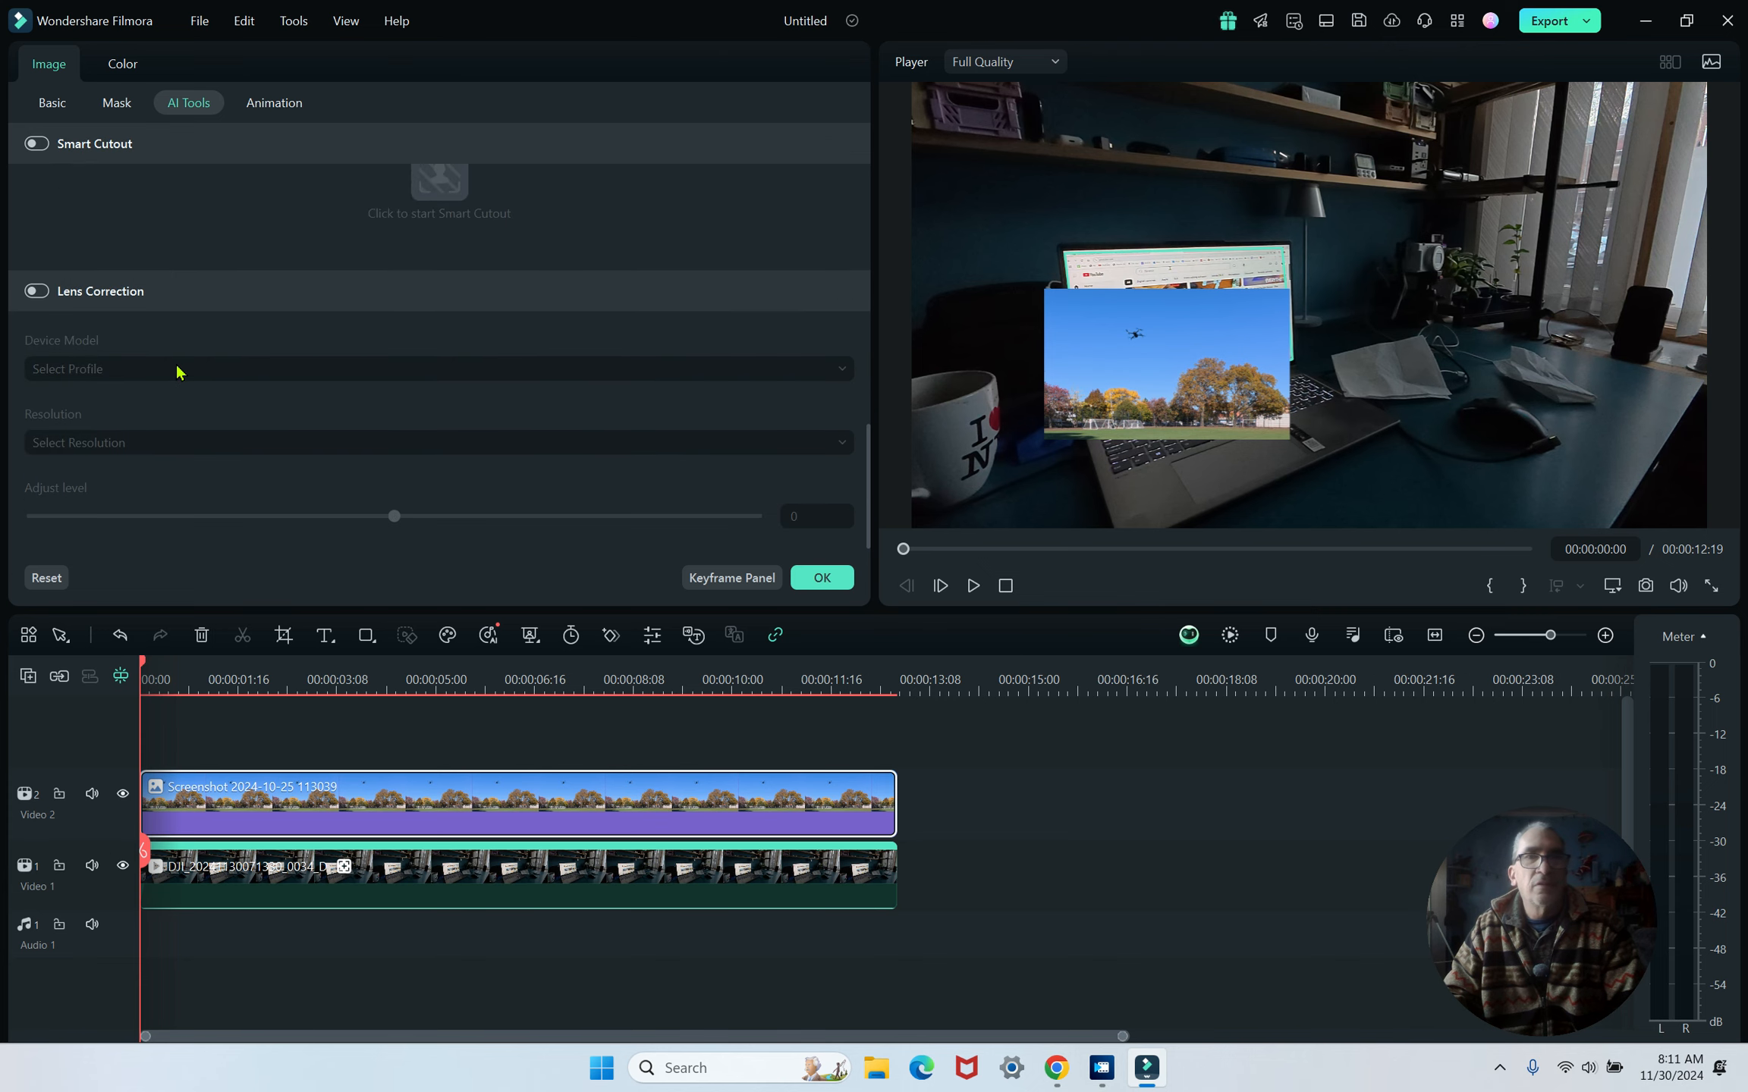
scroll(179, 372, "up", 2)
scroll(179, 371, "up", 3)
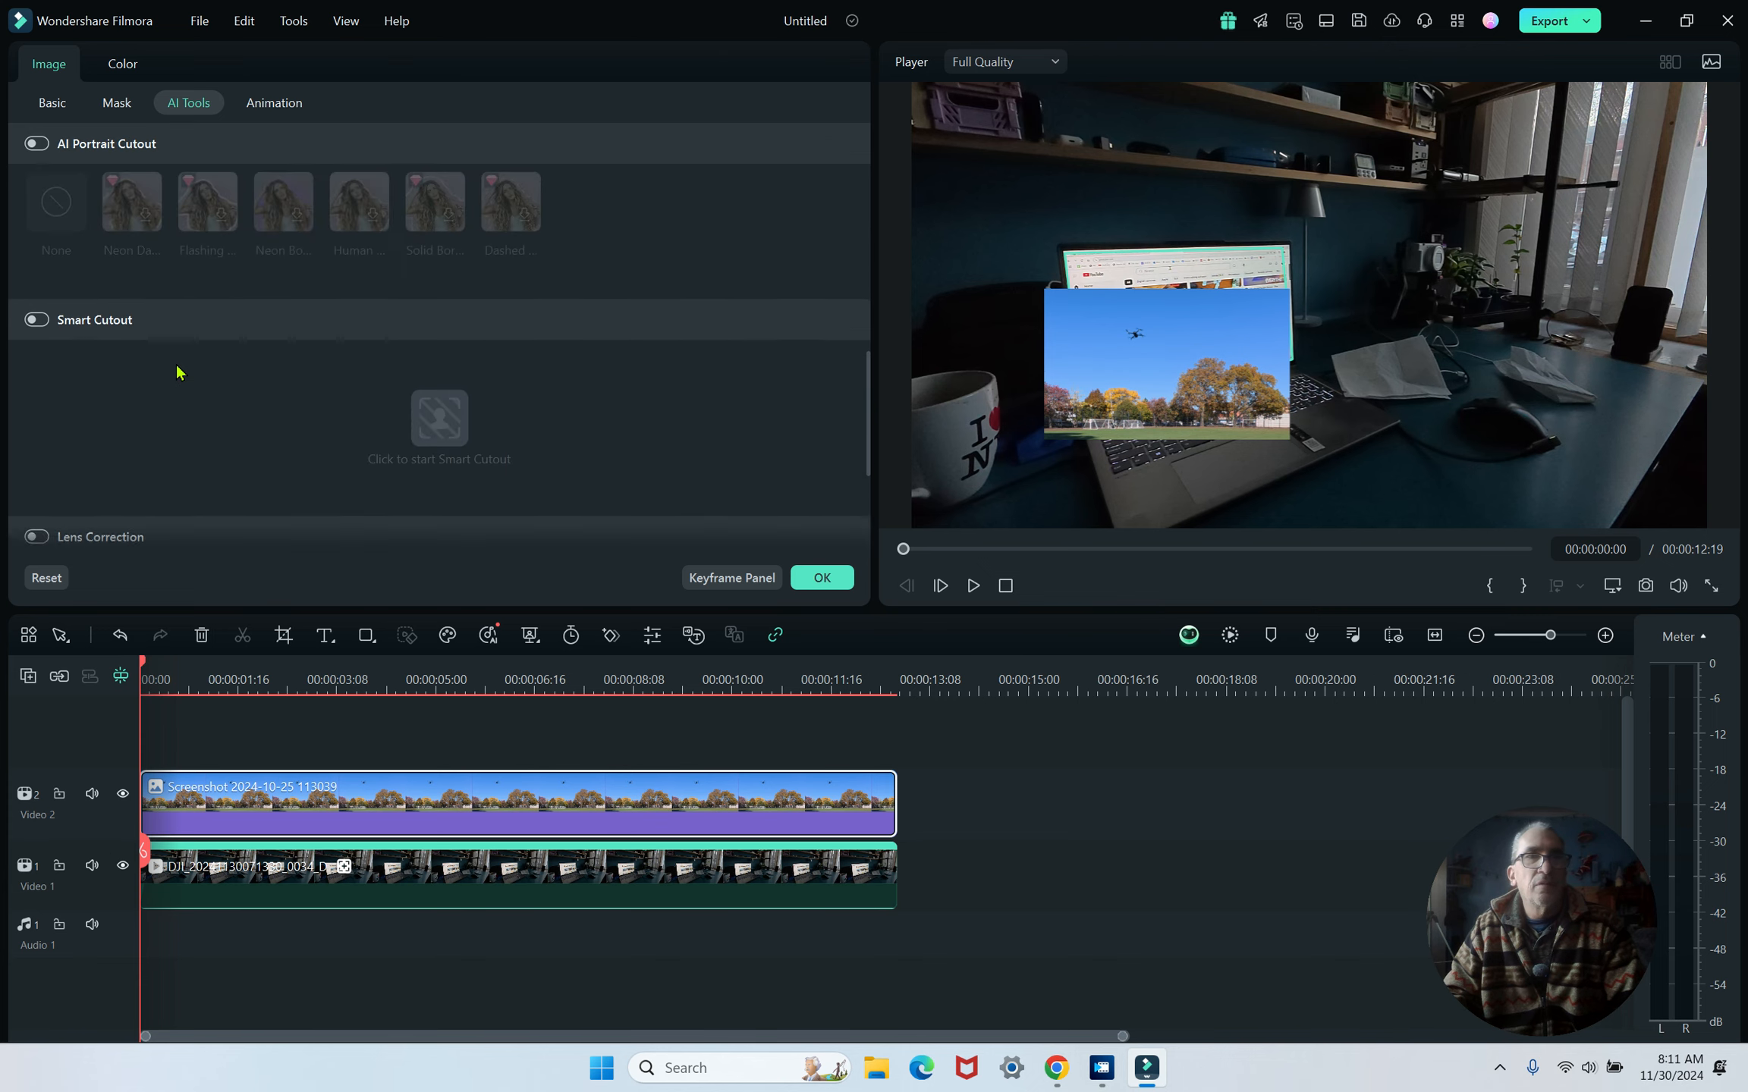
left_click(326, 889)
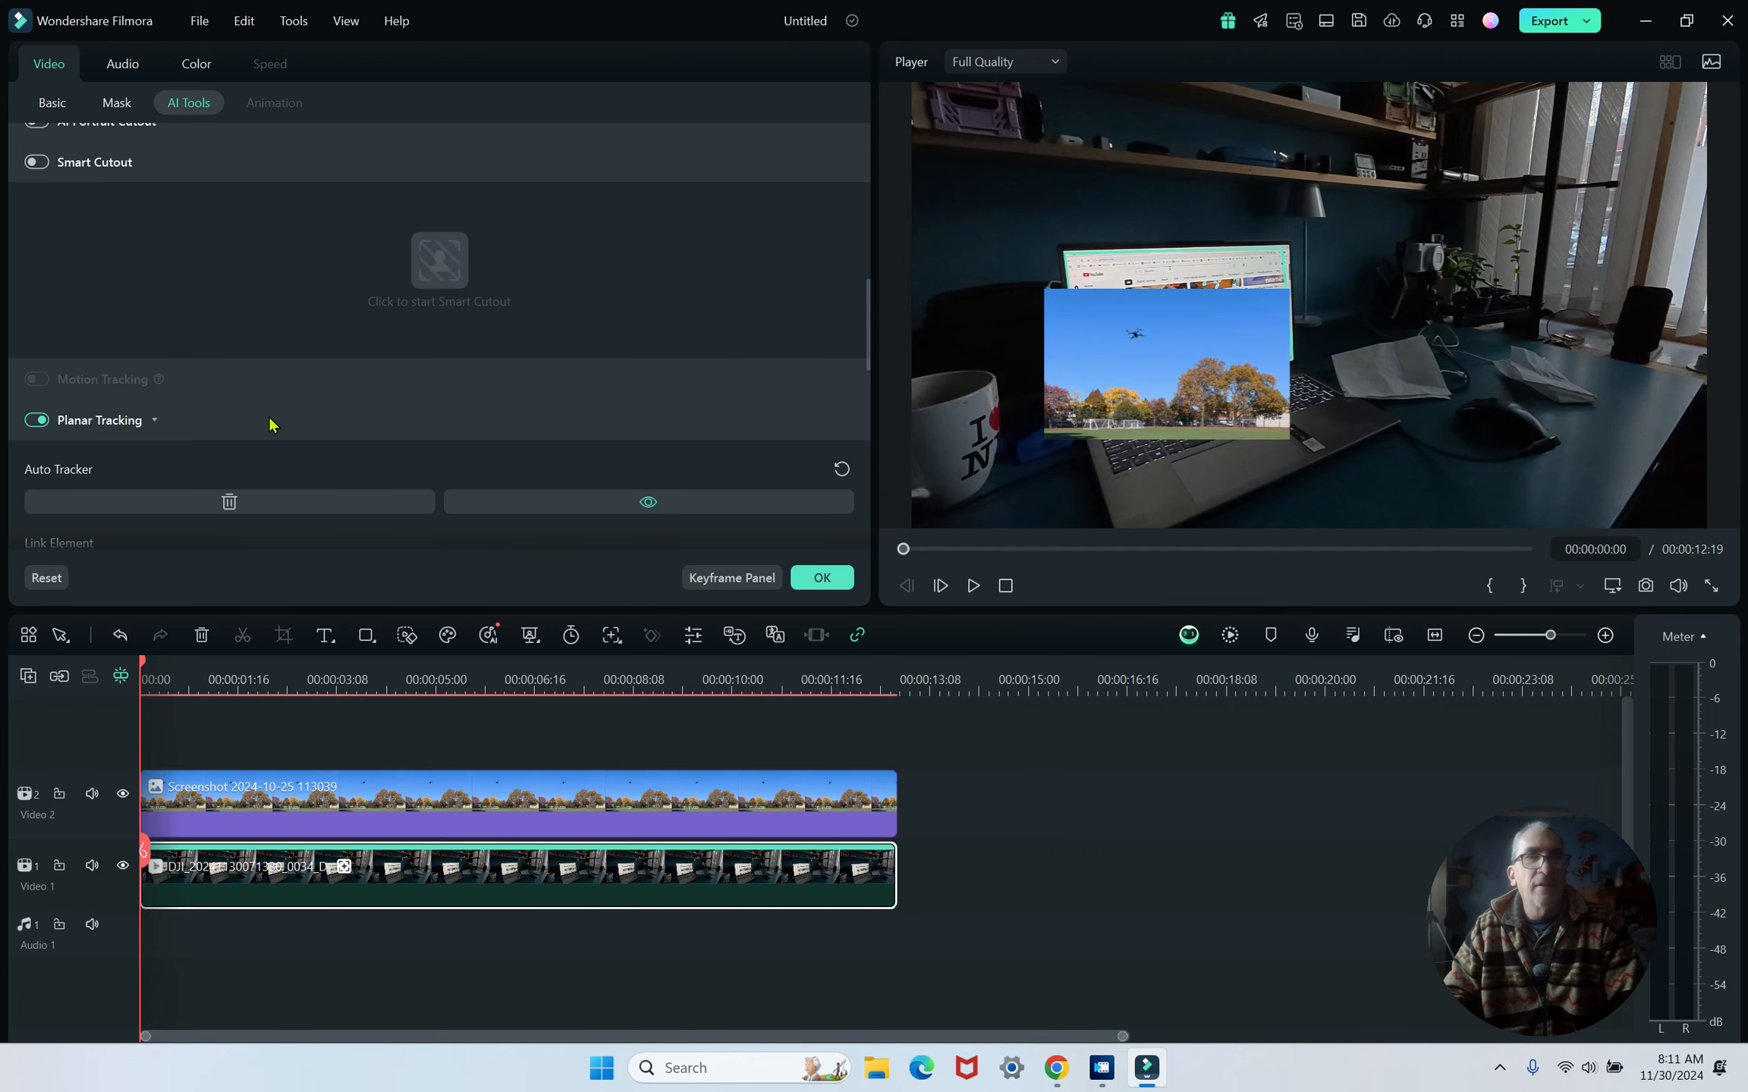
scroll(261, 420, "down", 2)
left_click(213, 452)
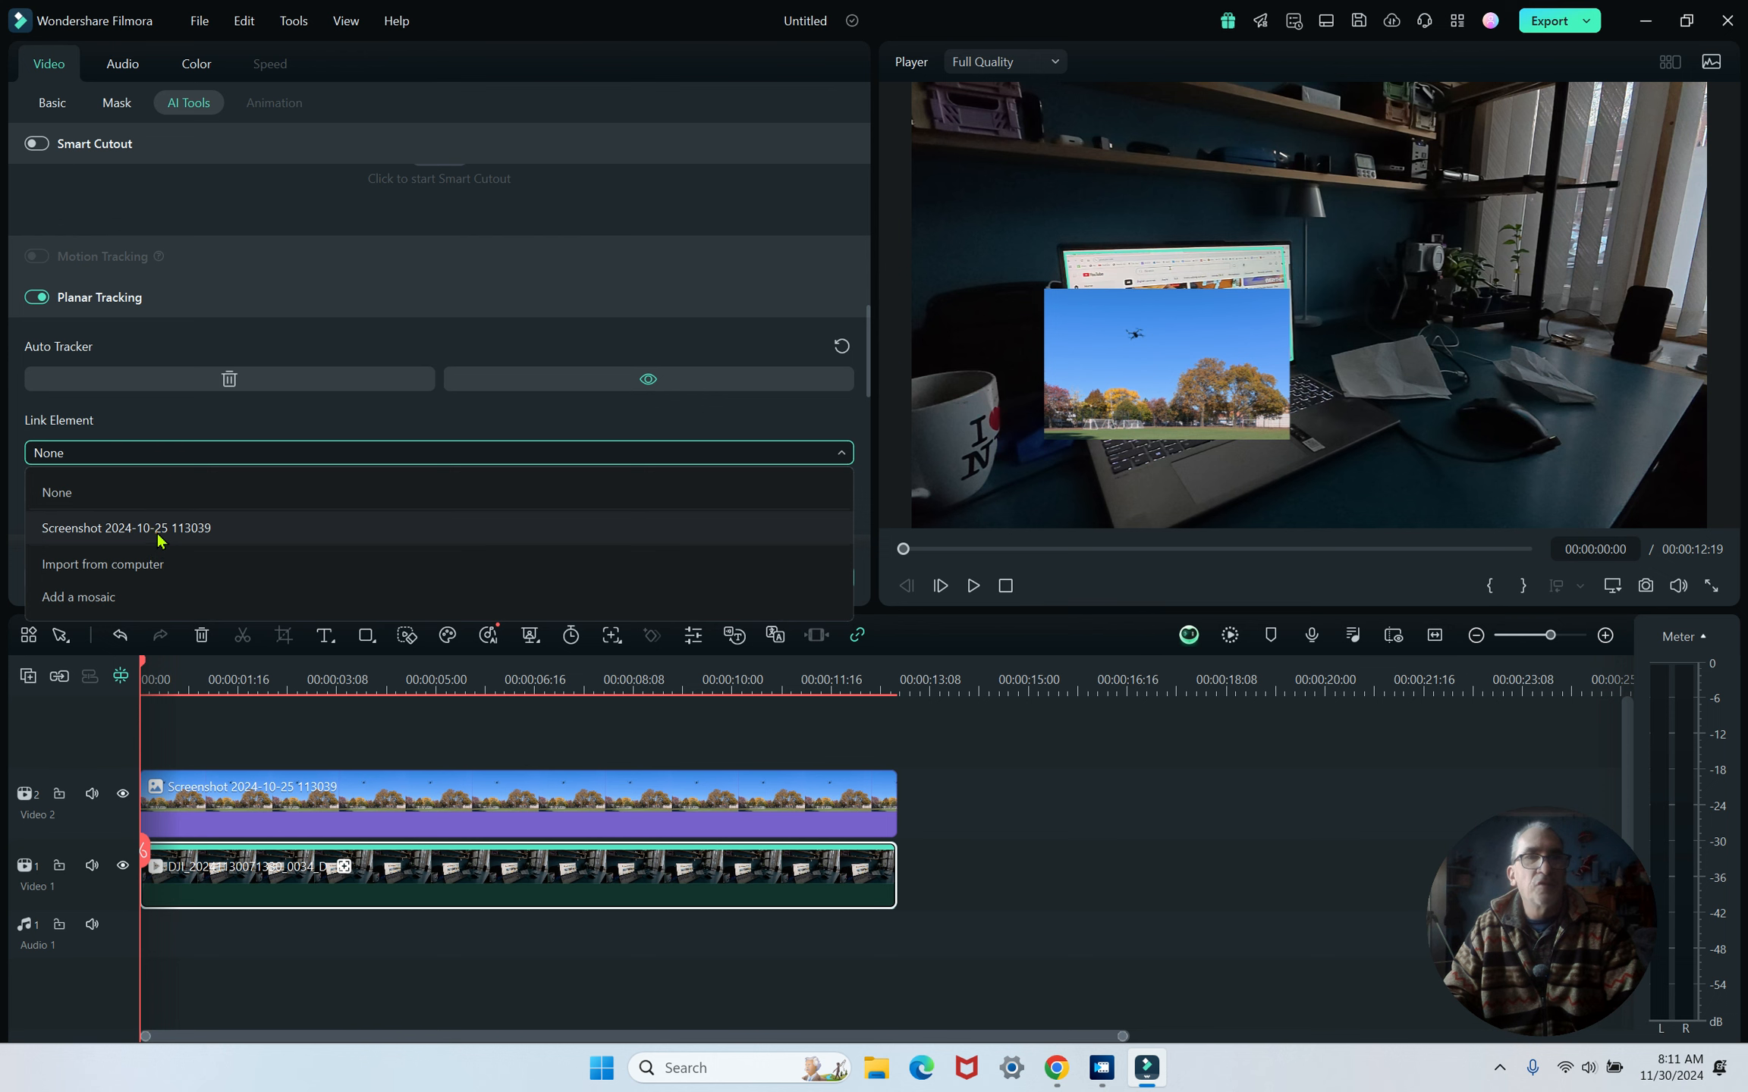
left_click(159, 531)
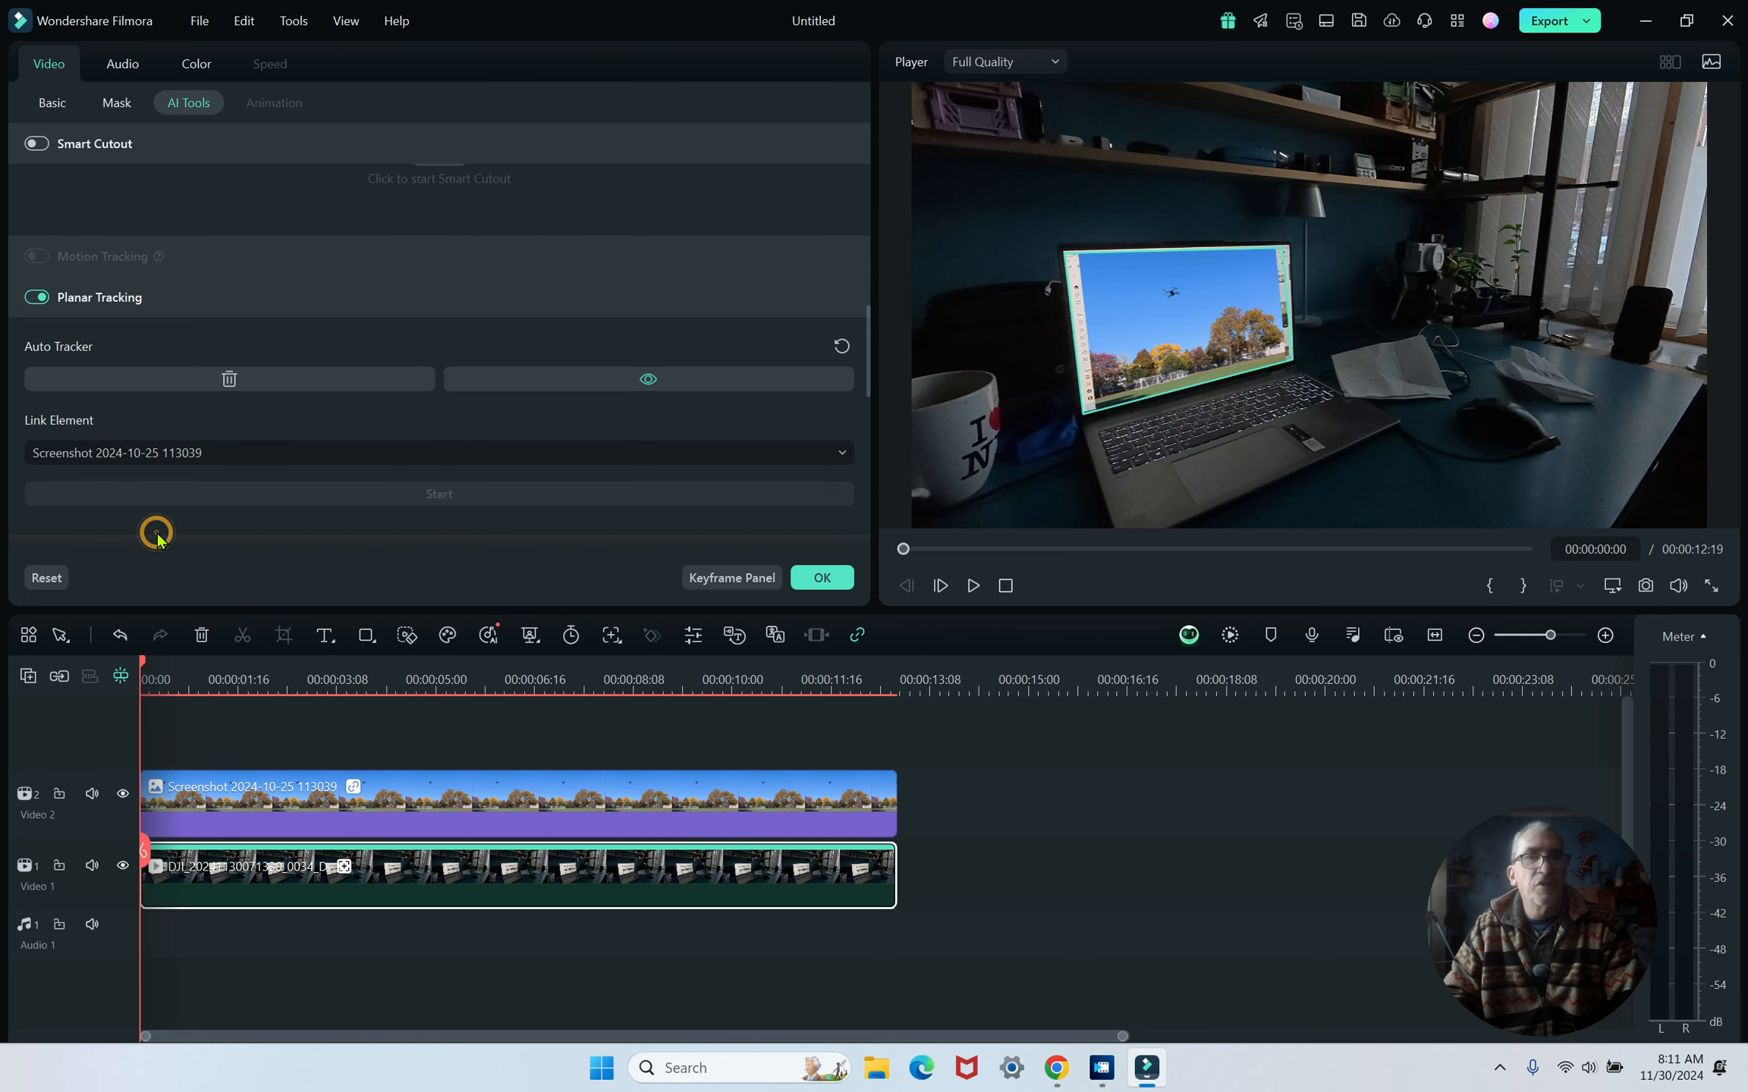
- Pause partway through and drag the linked screenshot's corner points to fit the laptop screen edges
left_click(974, 587)
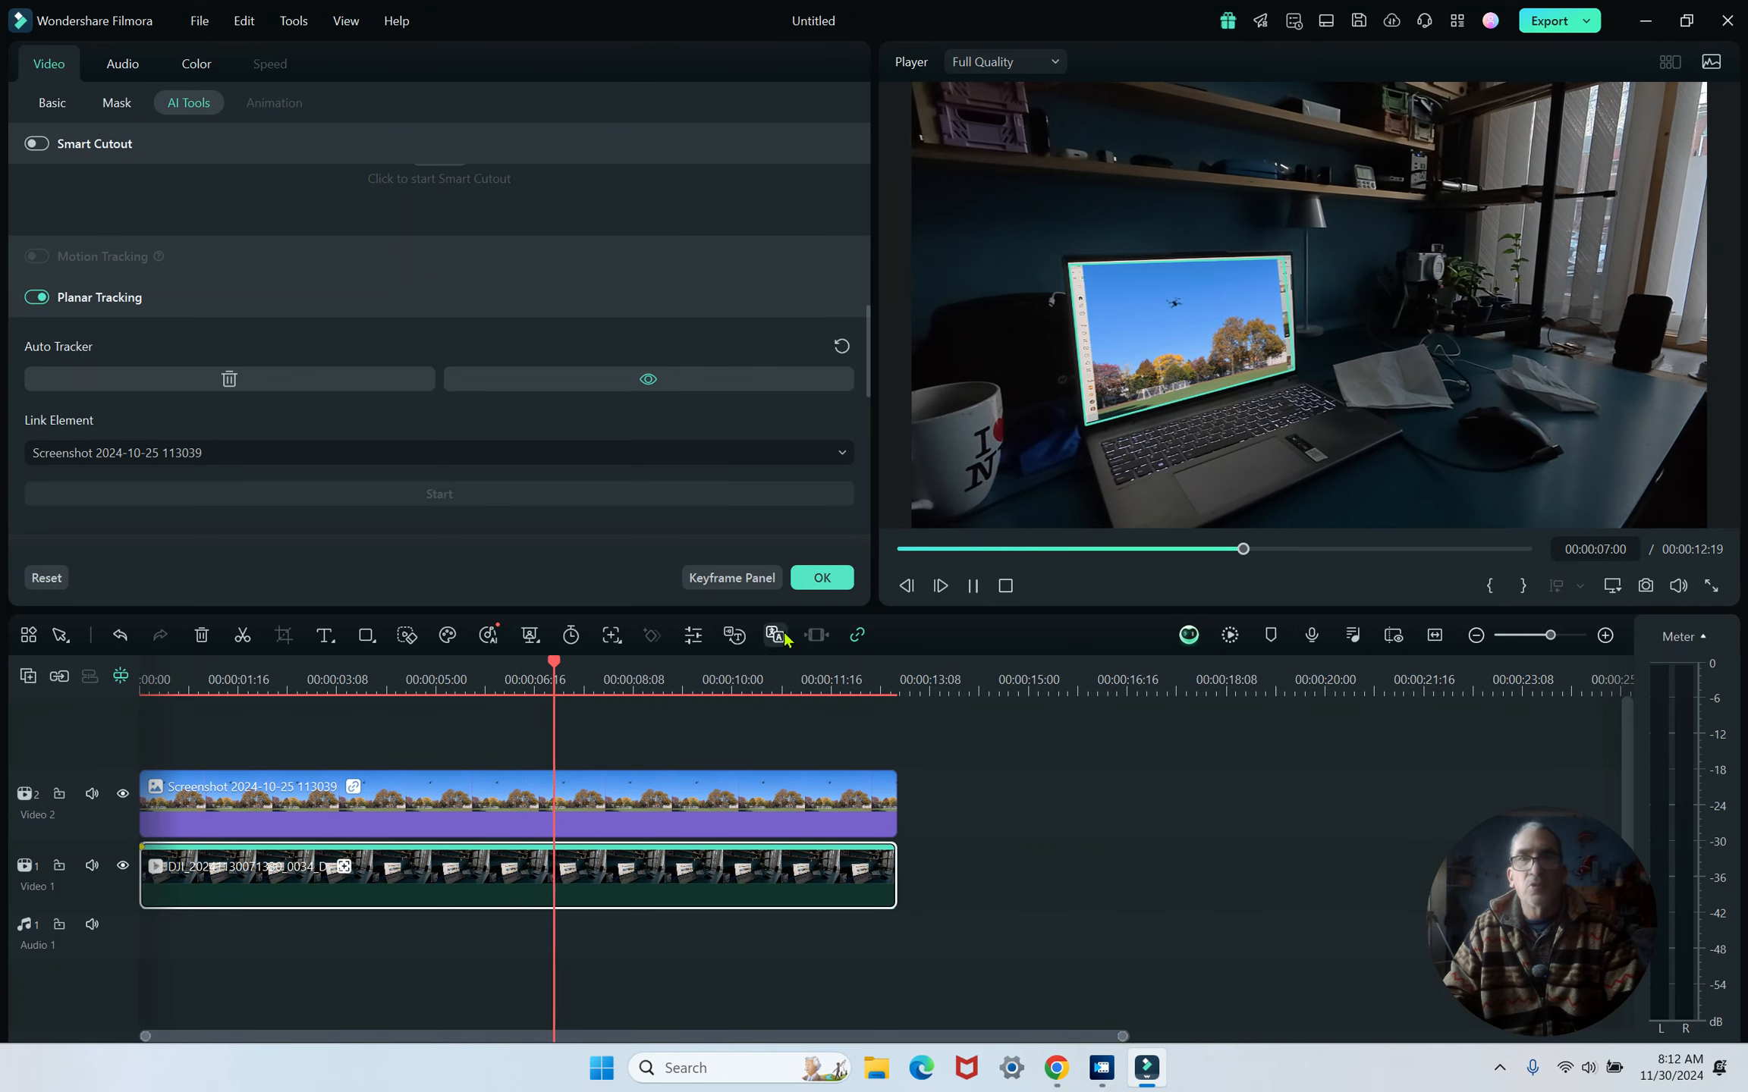
left_click(973, 585)
left_click(1214, 379)
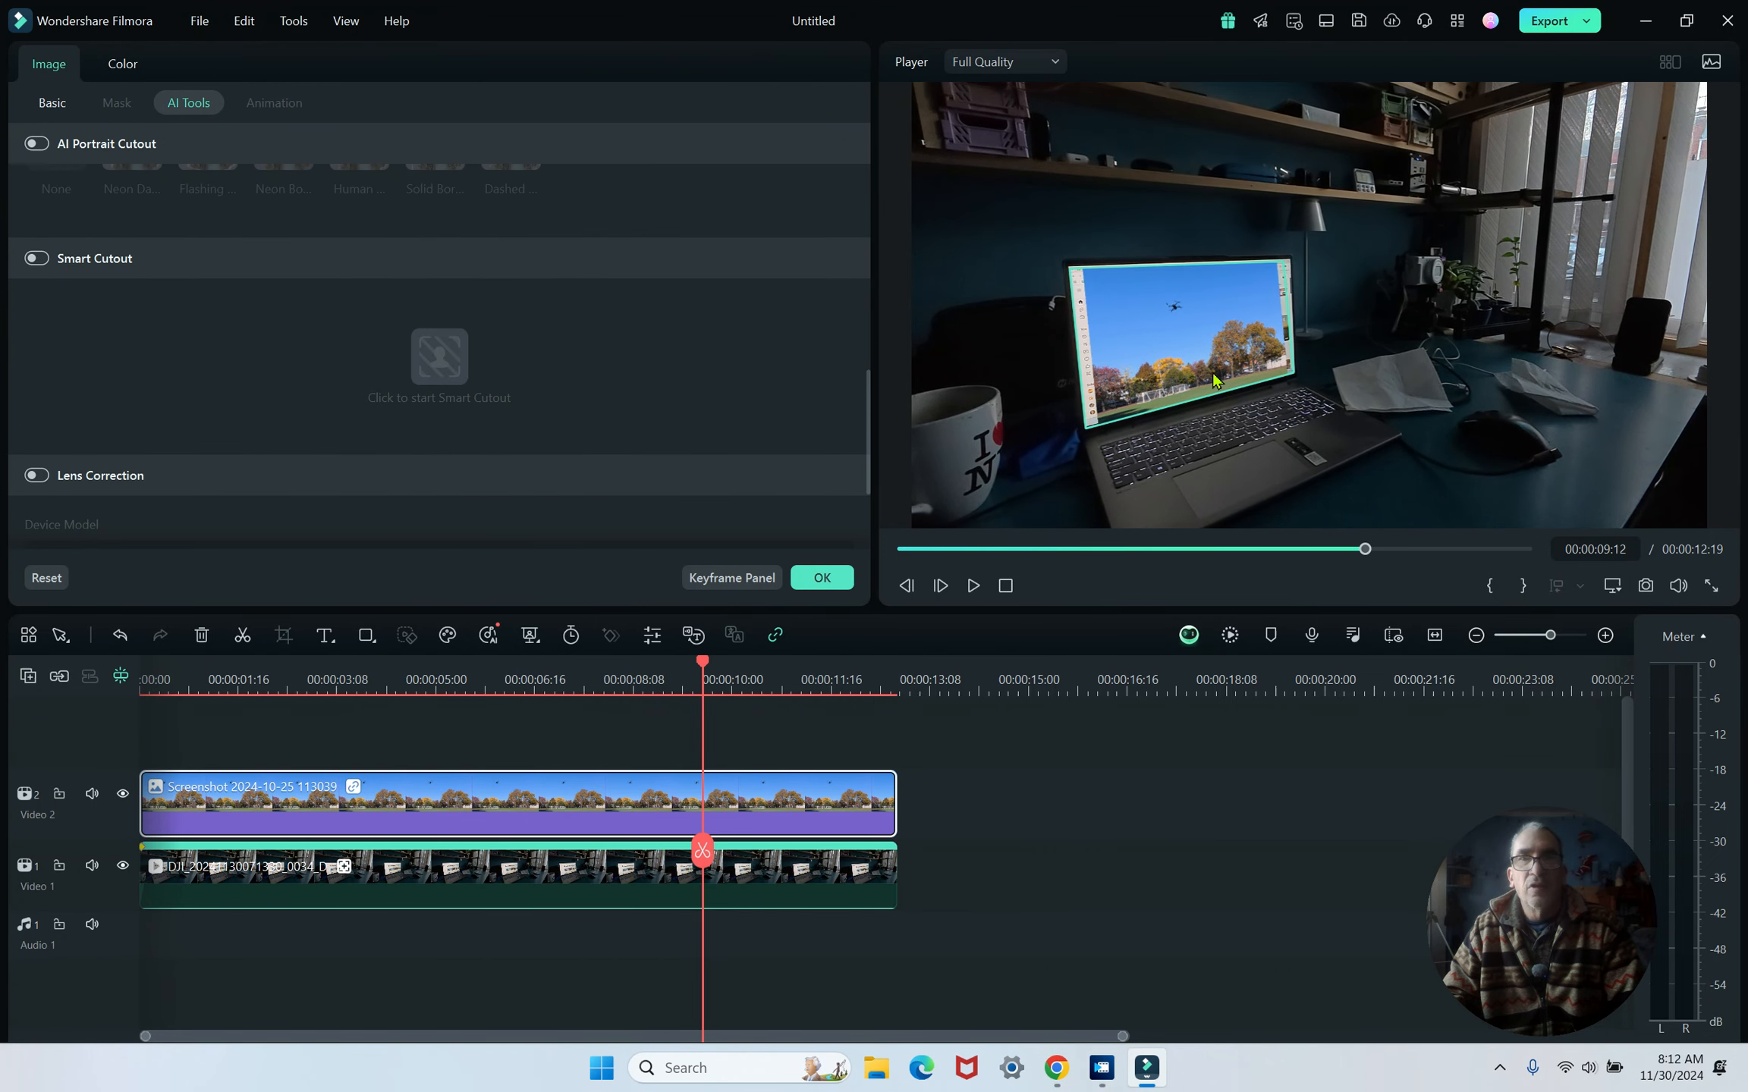
left_click(1051, 453)
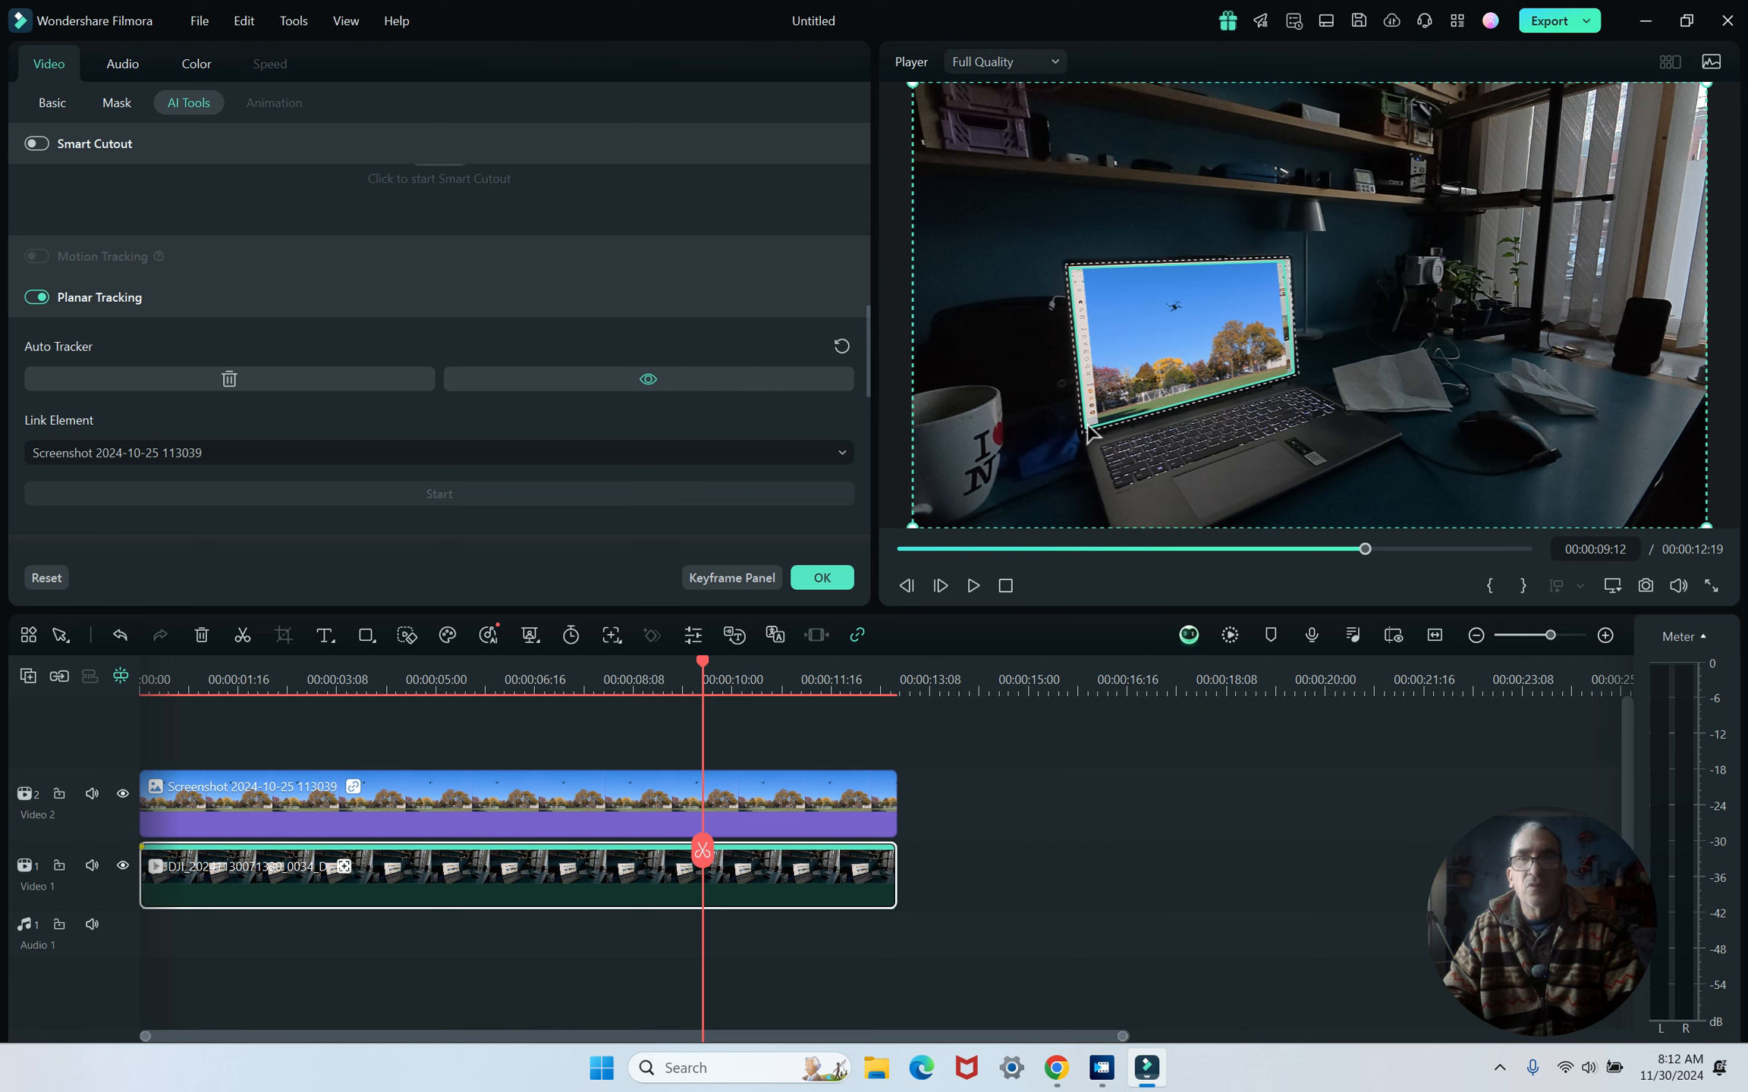
left_click(1082, 429)
left_click_drag(1084, 429, 1073, 440)
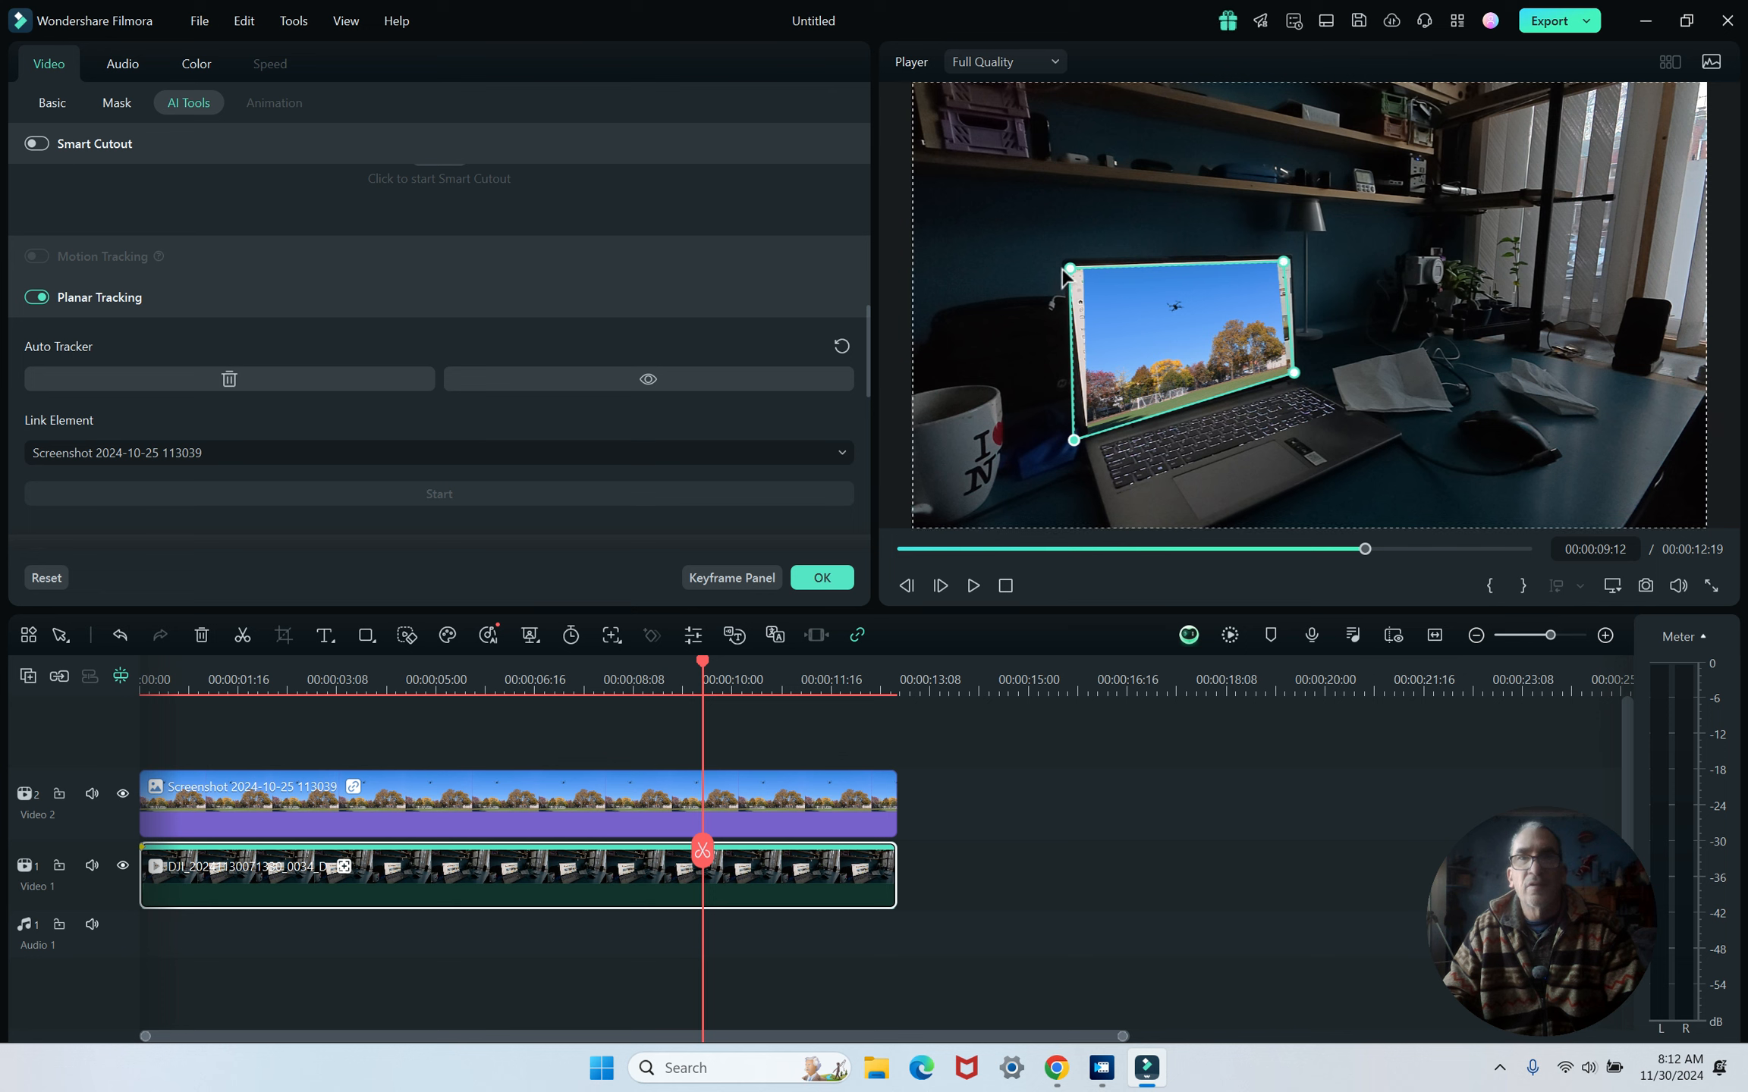
left_click_drag(1070, 272, 1057, 270)
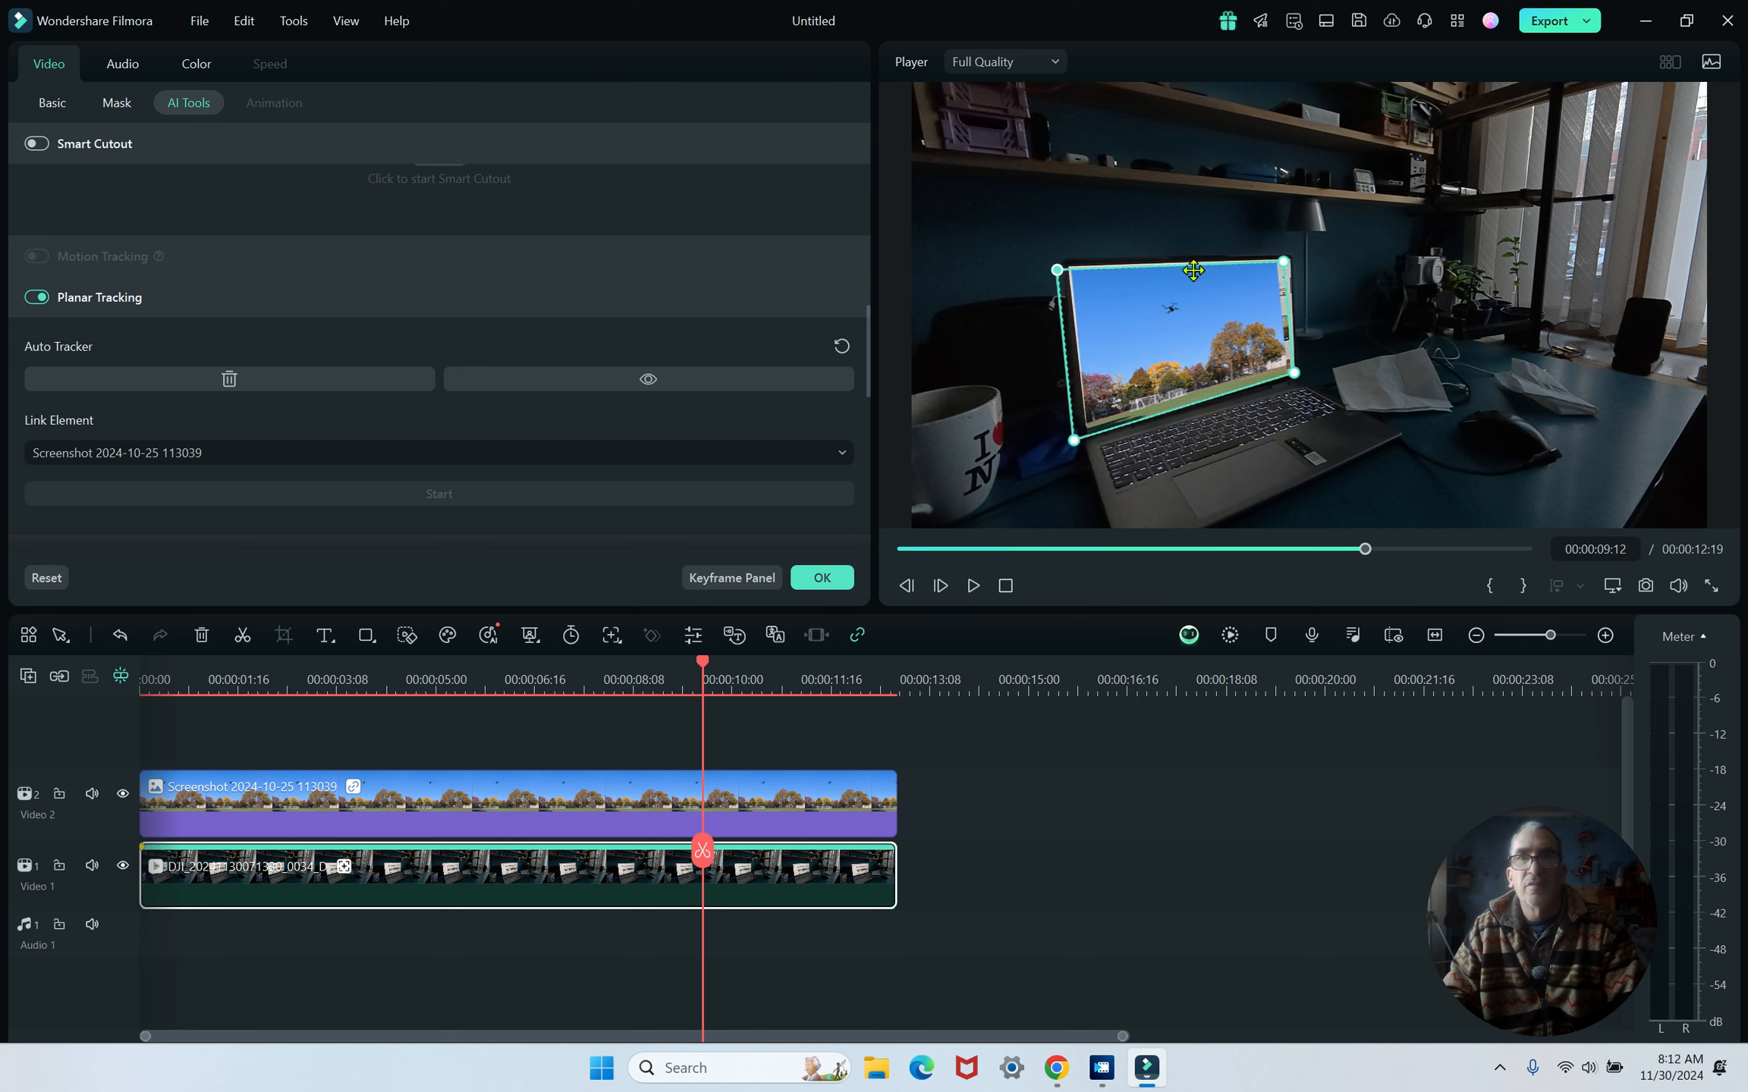
left_click(1282, 257)
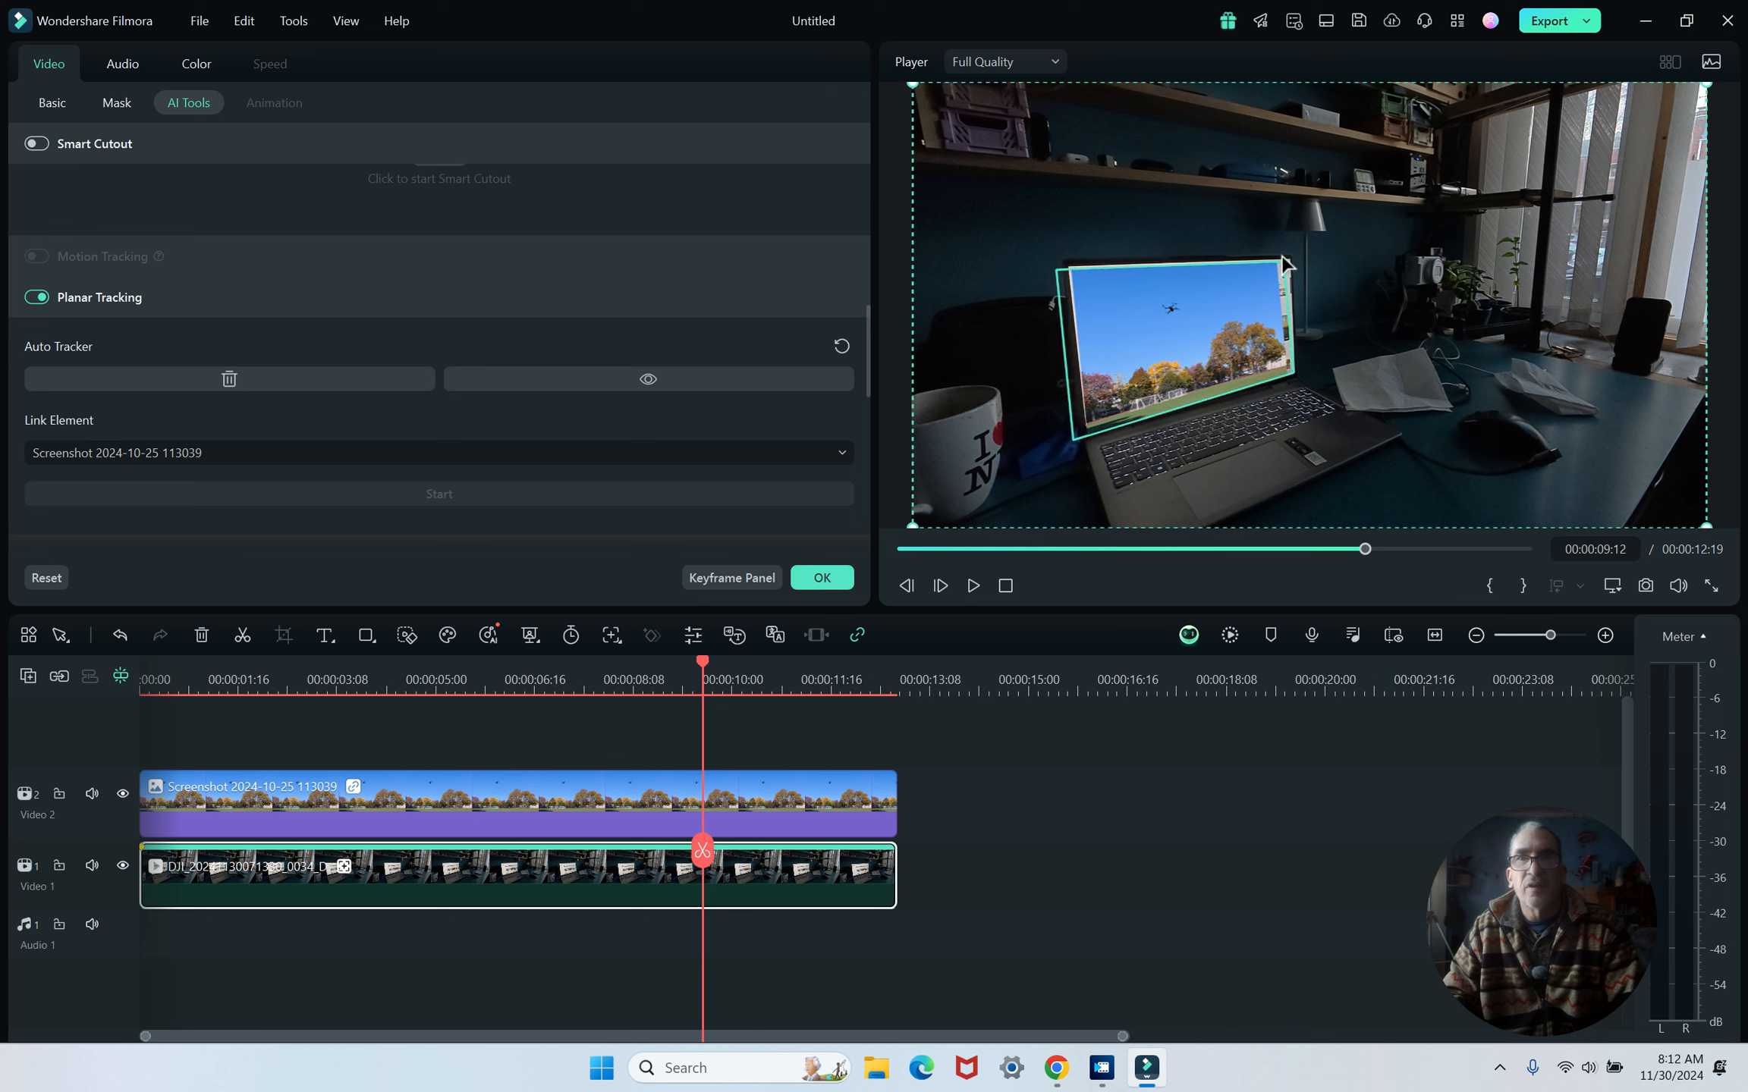
left_click_drag(1282, 258, 1291, 261)
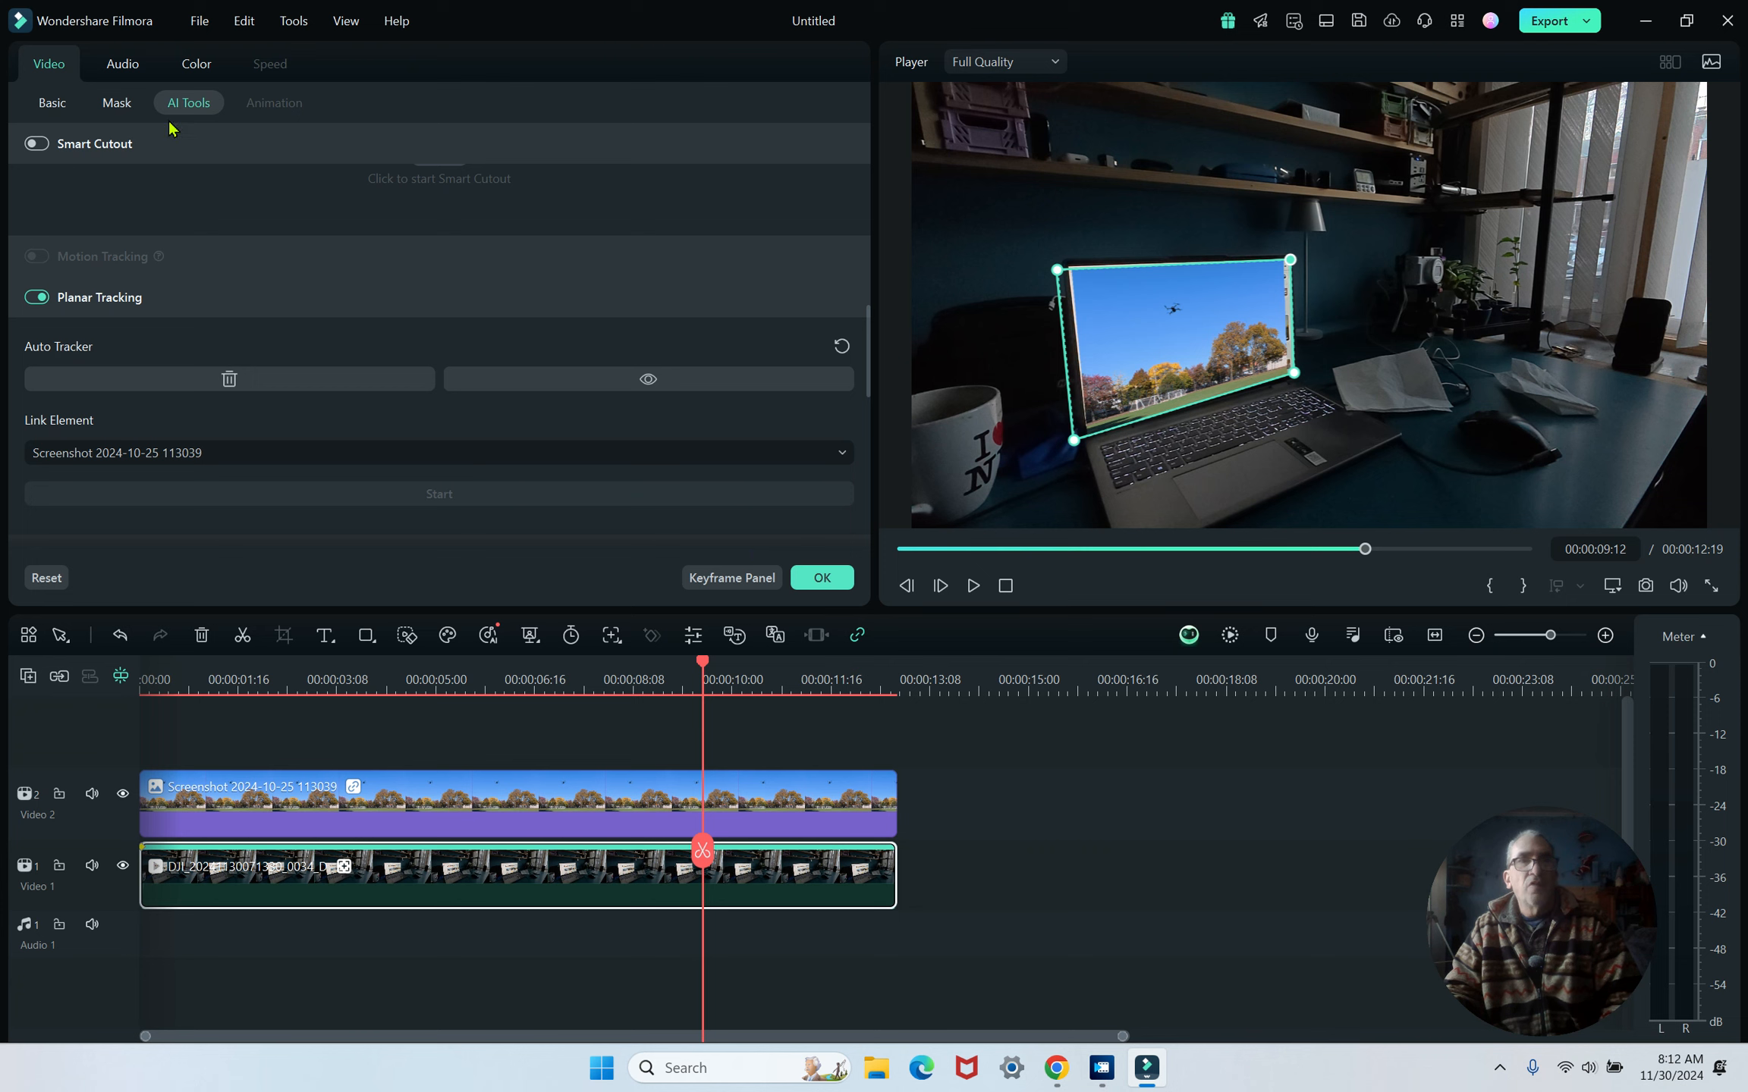
- Scale the desk video to 104.38% and the screenshot clip to 110.44%, then confirm the settings
left_click(55, 103)
left_click_drag(237, 219, 245, 220)
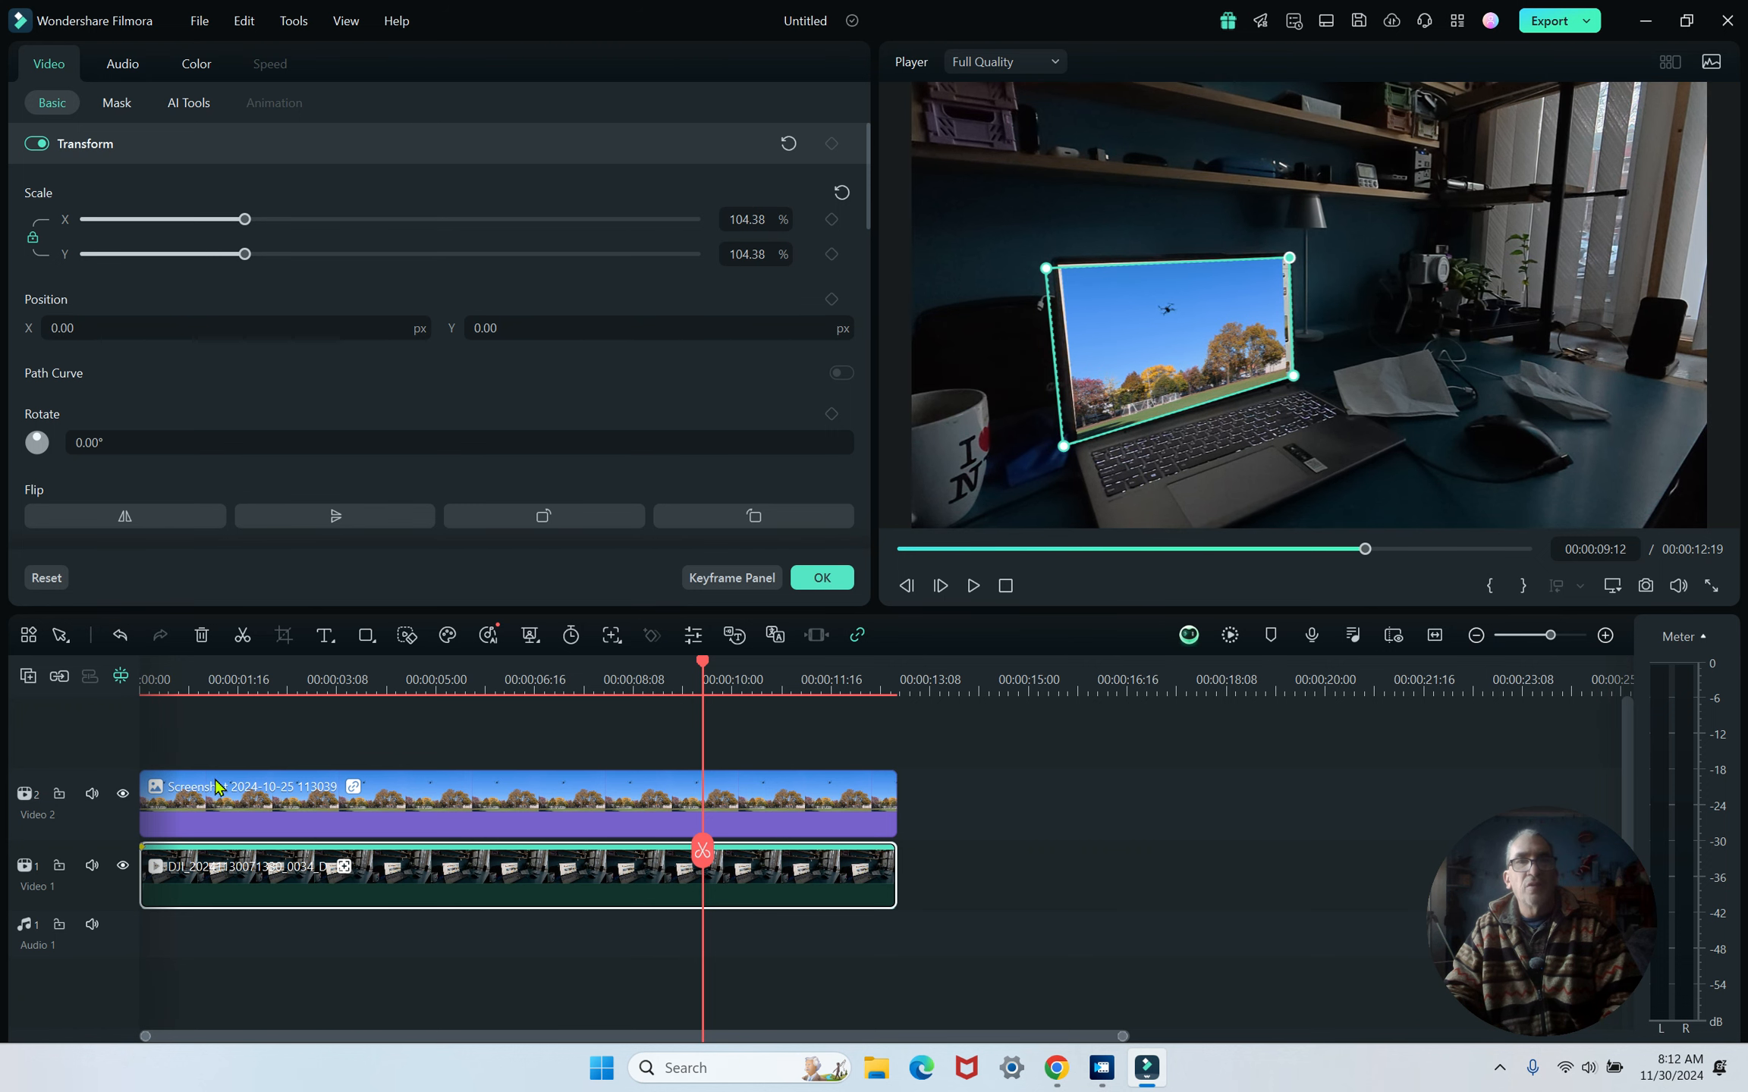
left_click(226, 789)
scroll(144, 303, "up", 5)
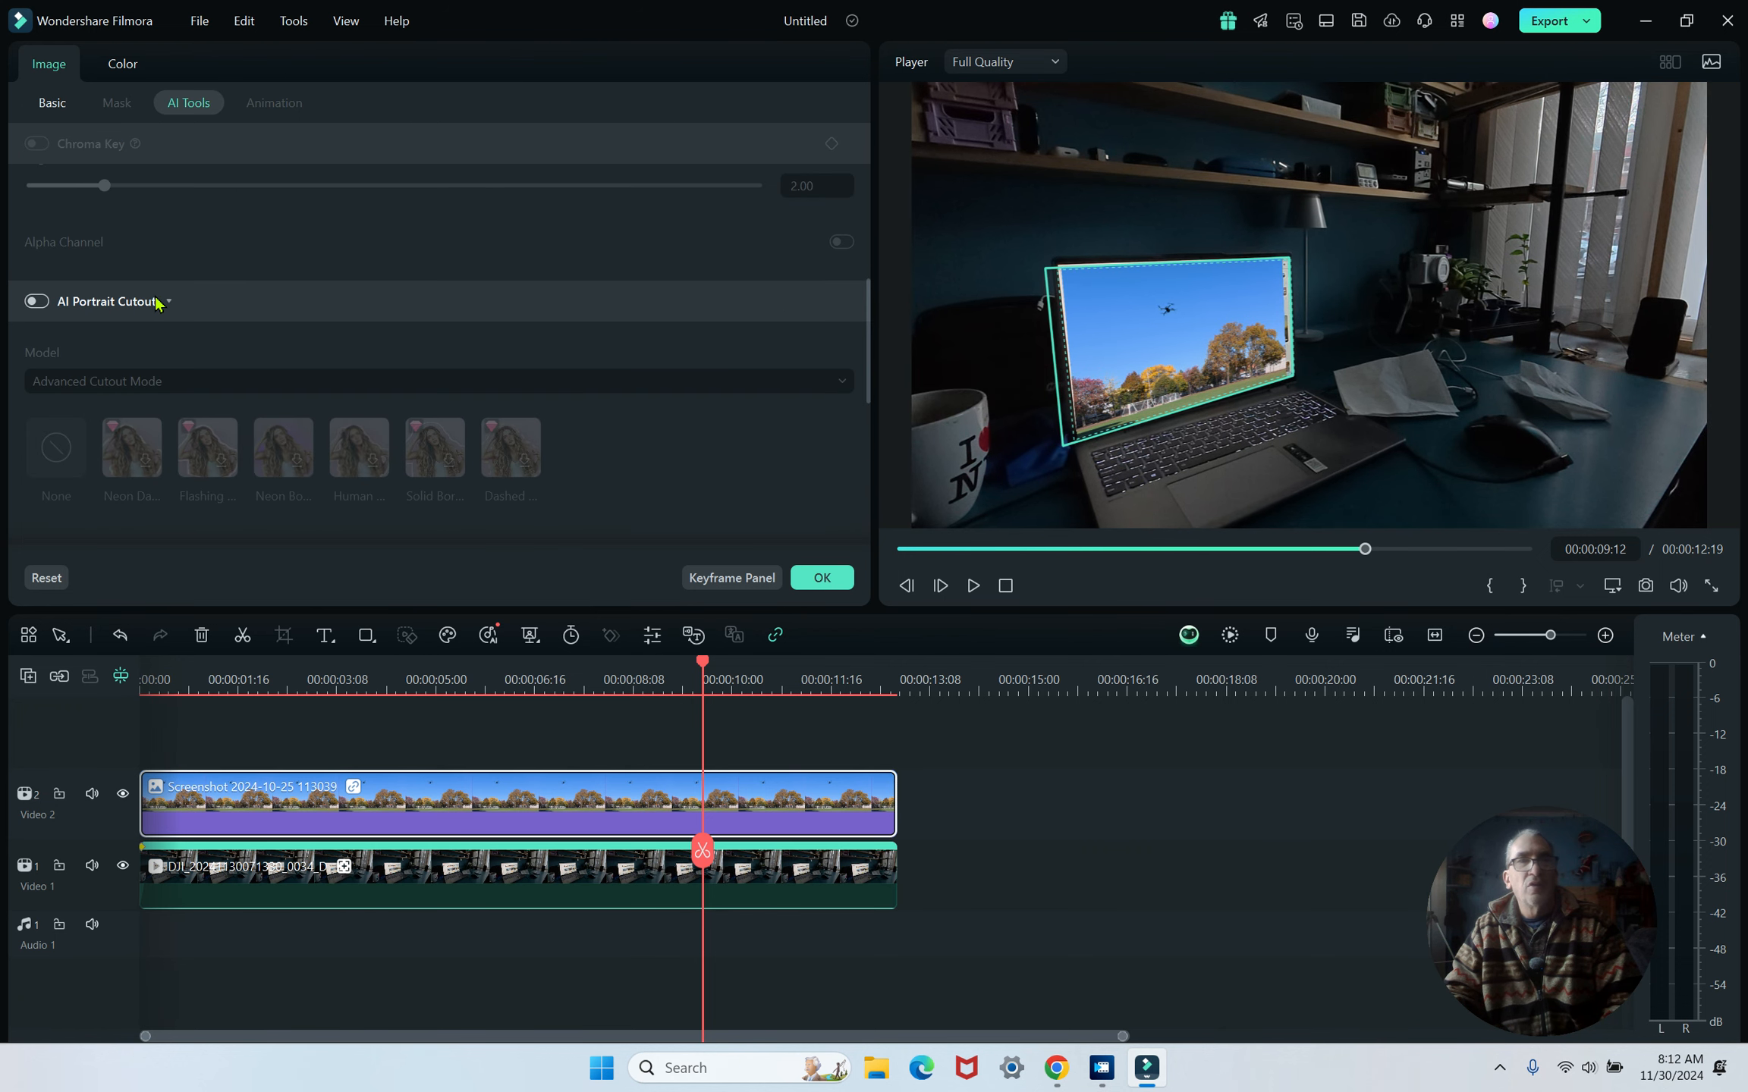
left_click(65, 113)
left_click(235, 220)
left_click_drag(236, 220, 253, 220)
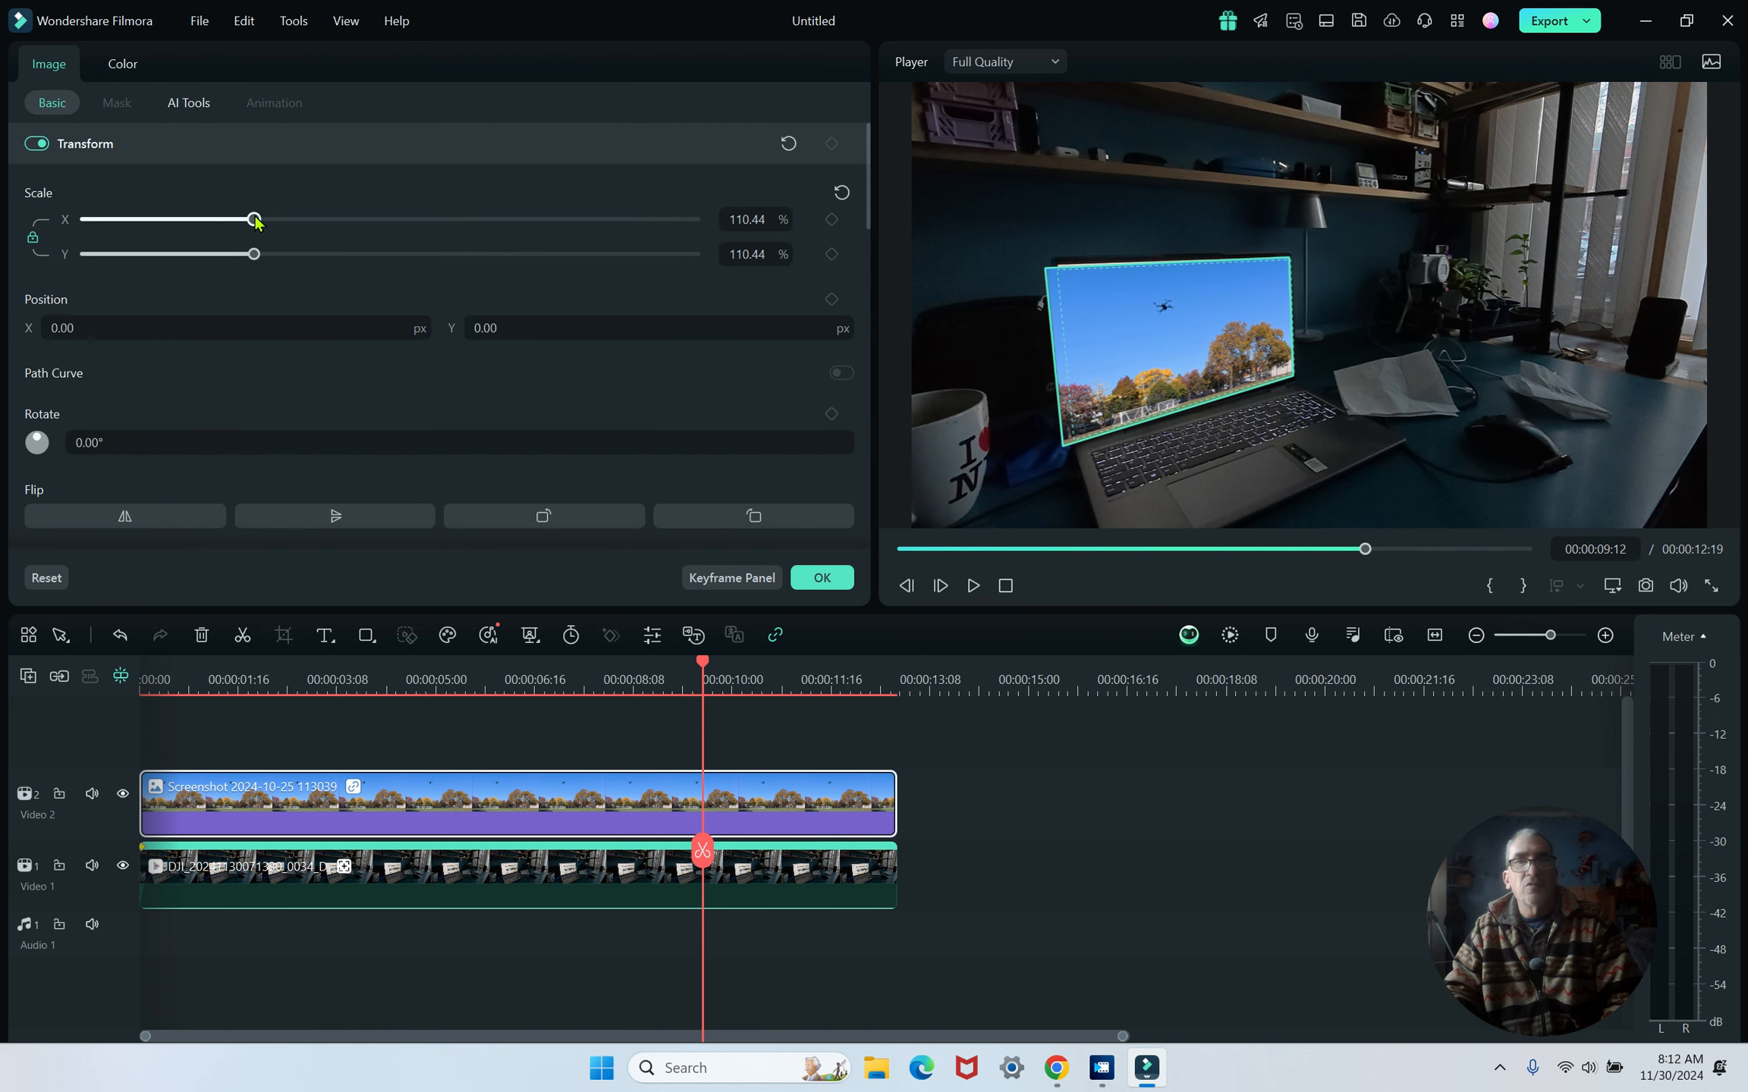
left_click(794, 578)
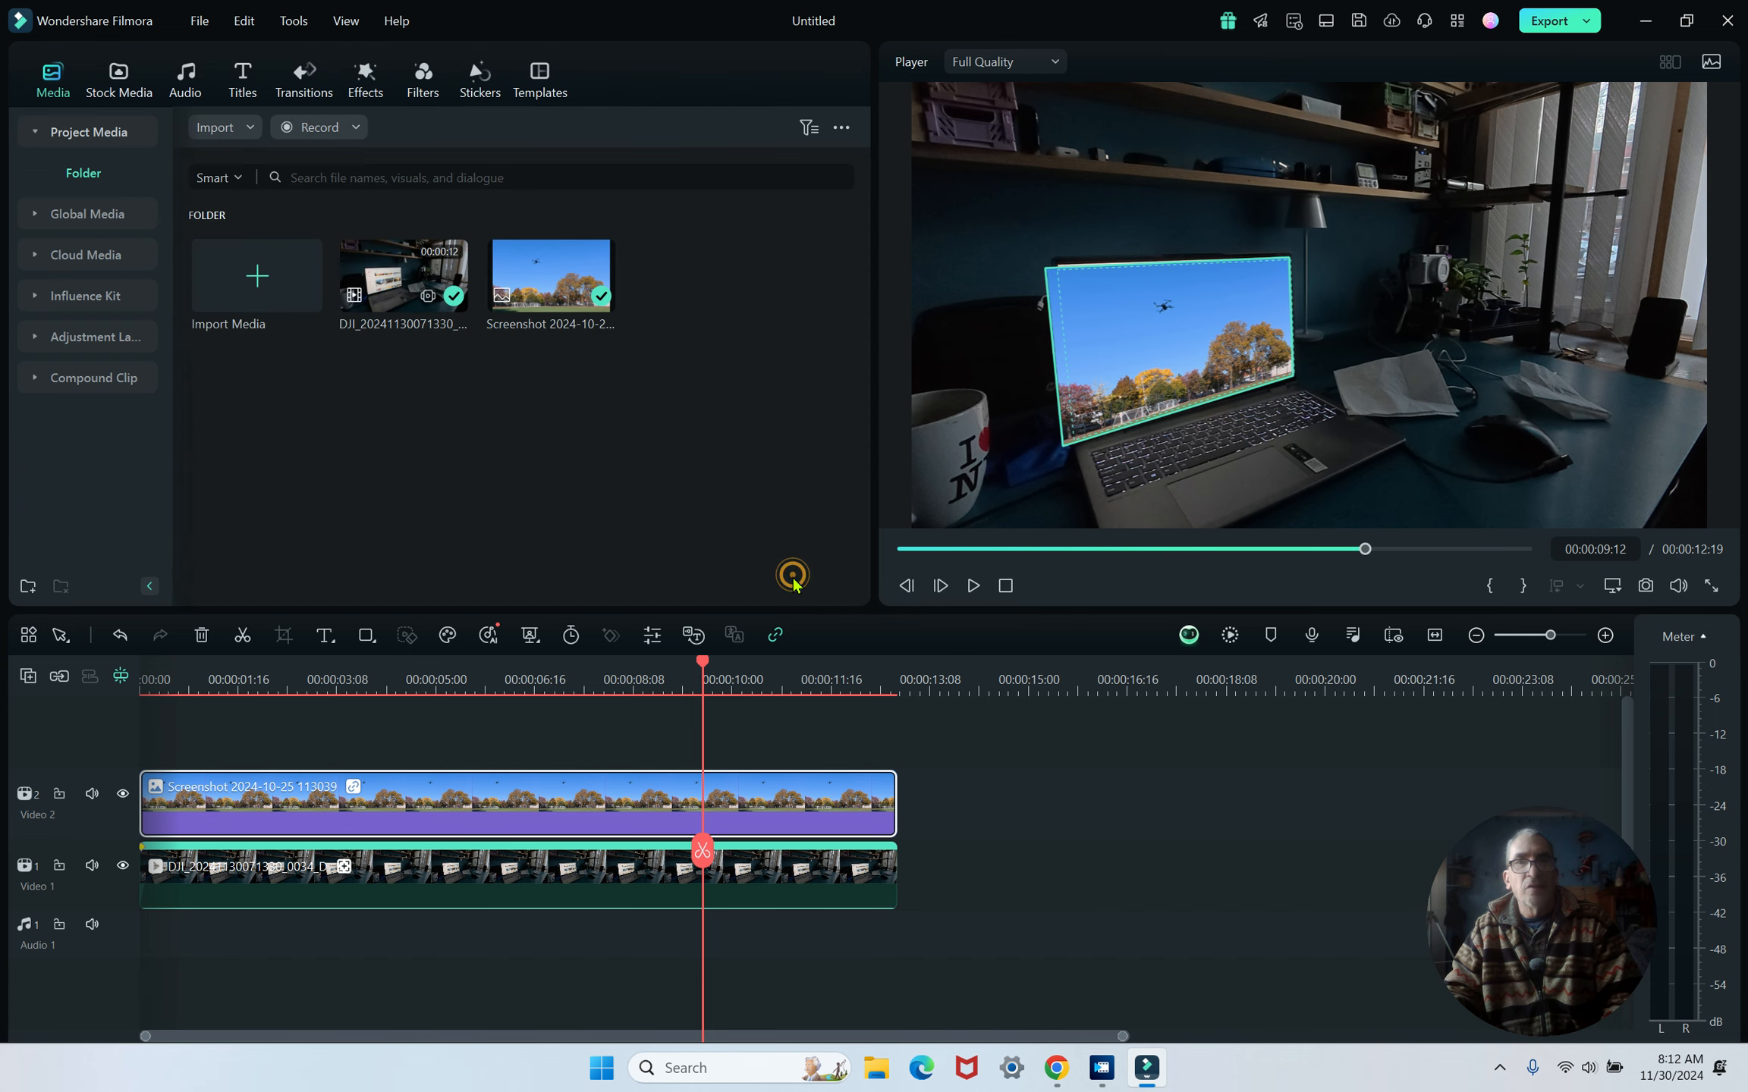
- Play back the video from the start to review the tracked screenshot
left_click(1005, 585)
left_click(972, 587)
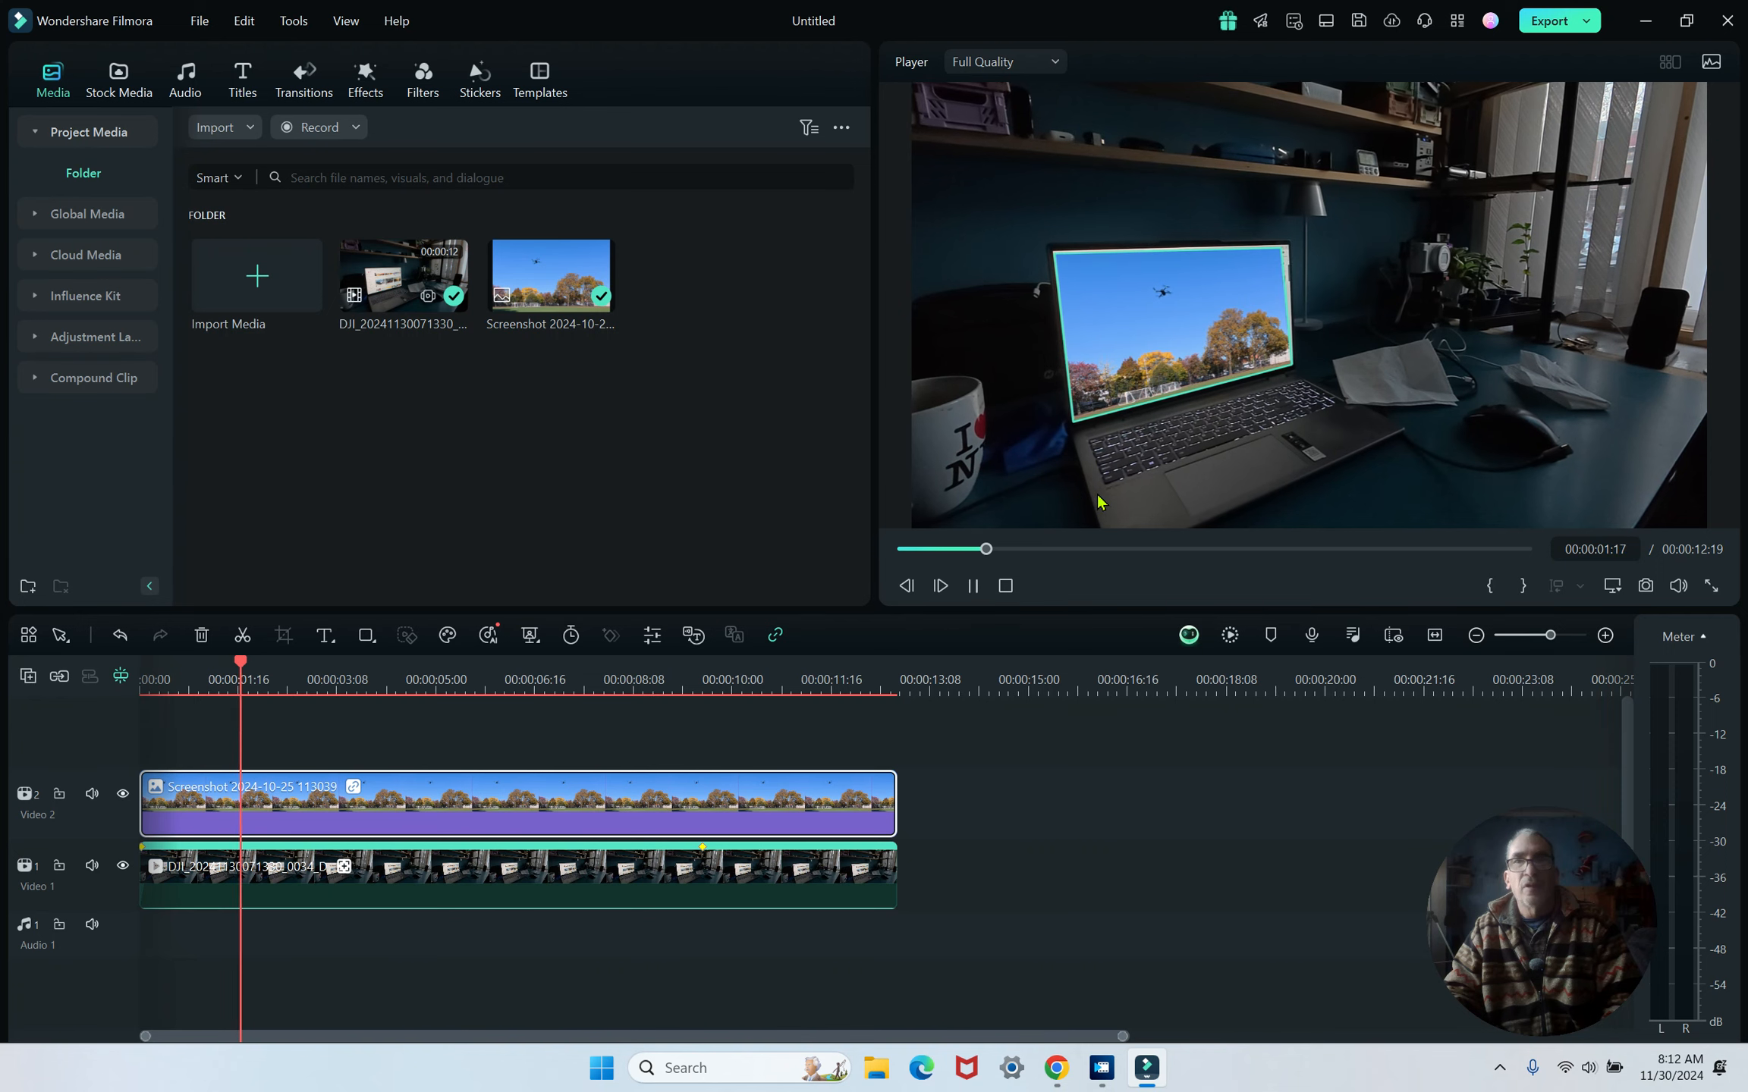
left_click(974, 587)
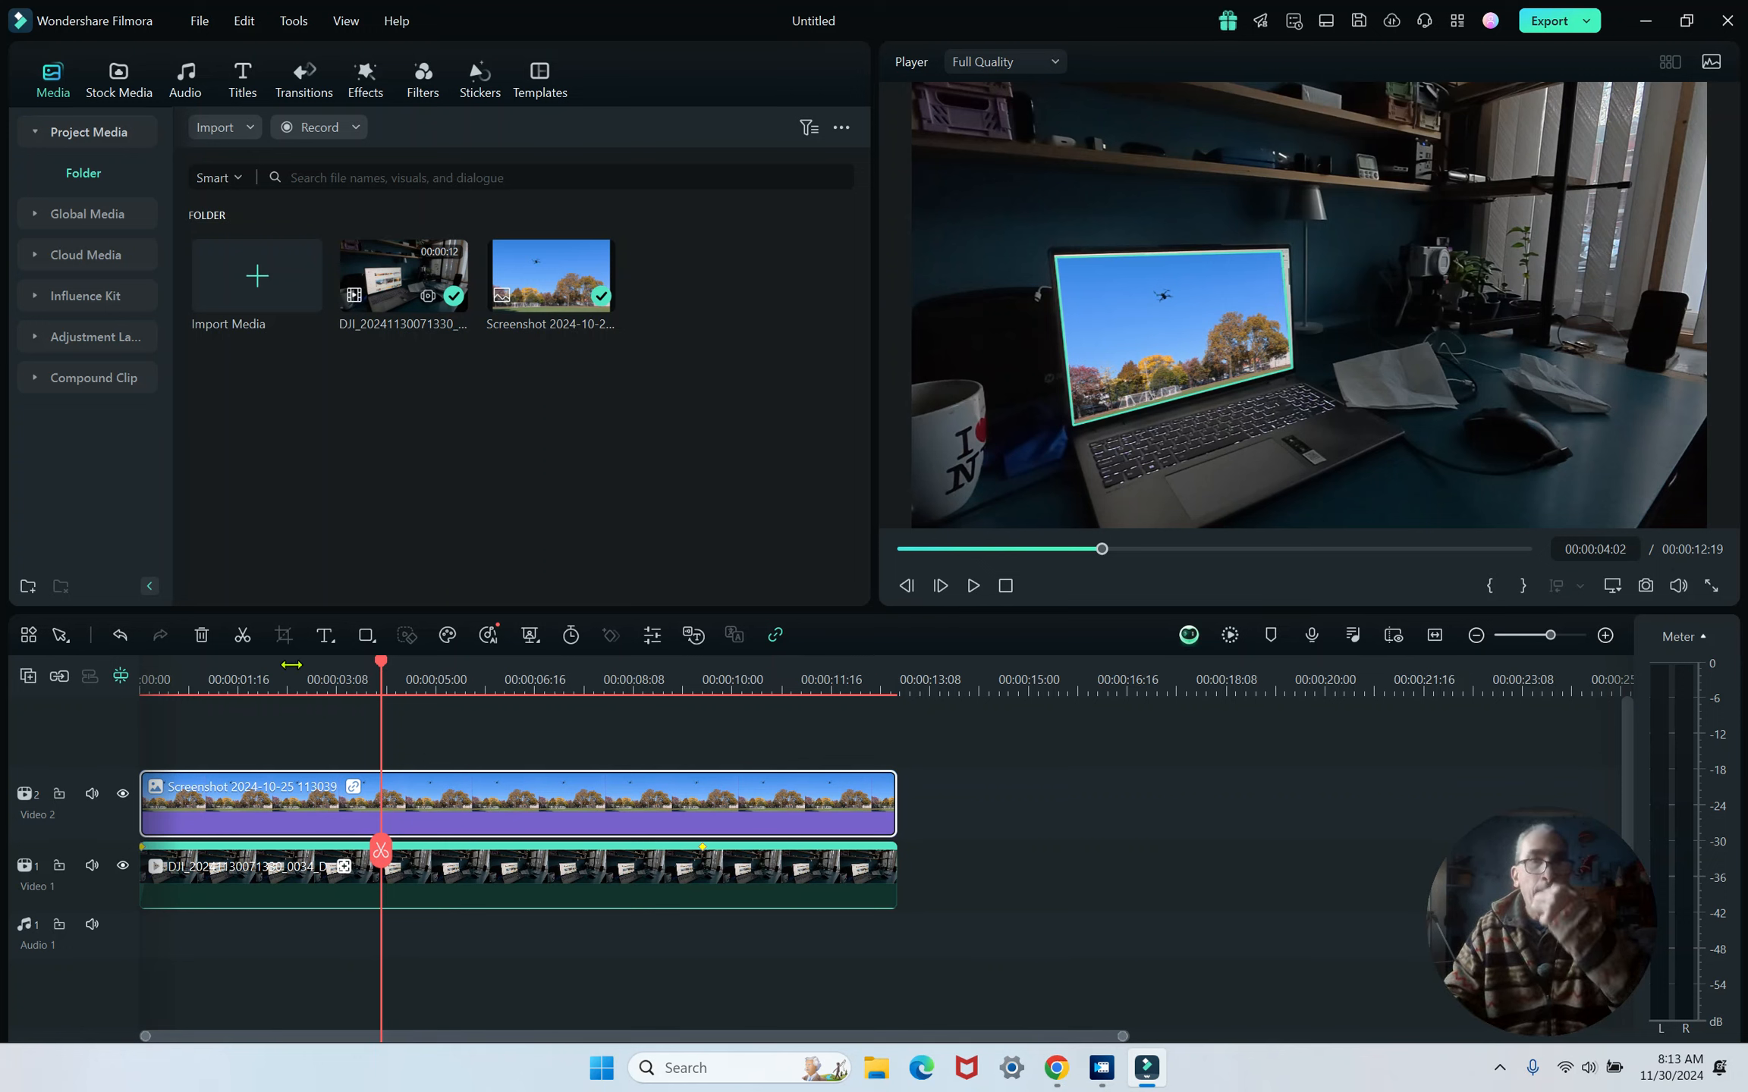
left_click(273, 264)
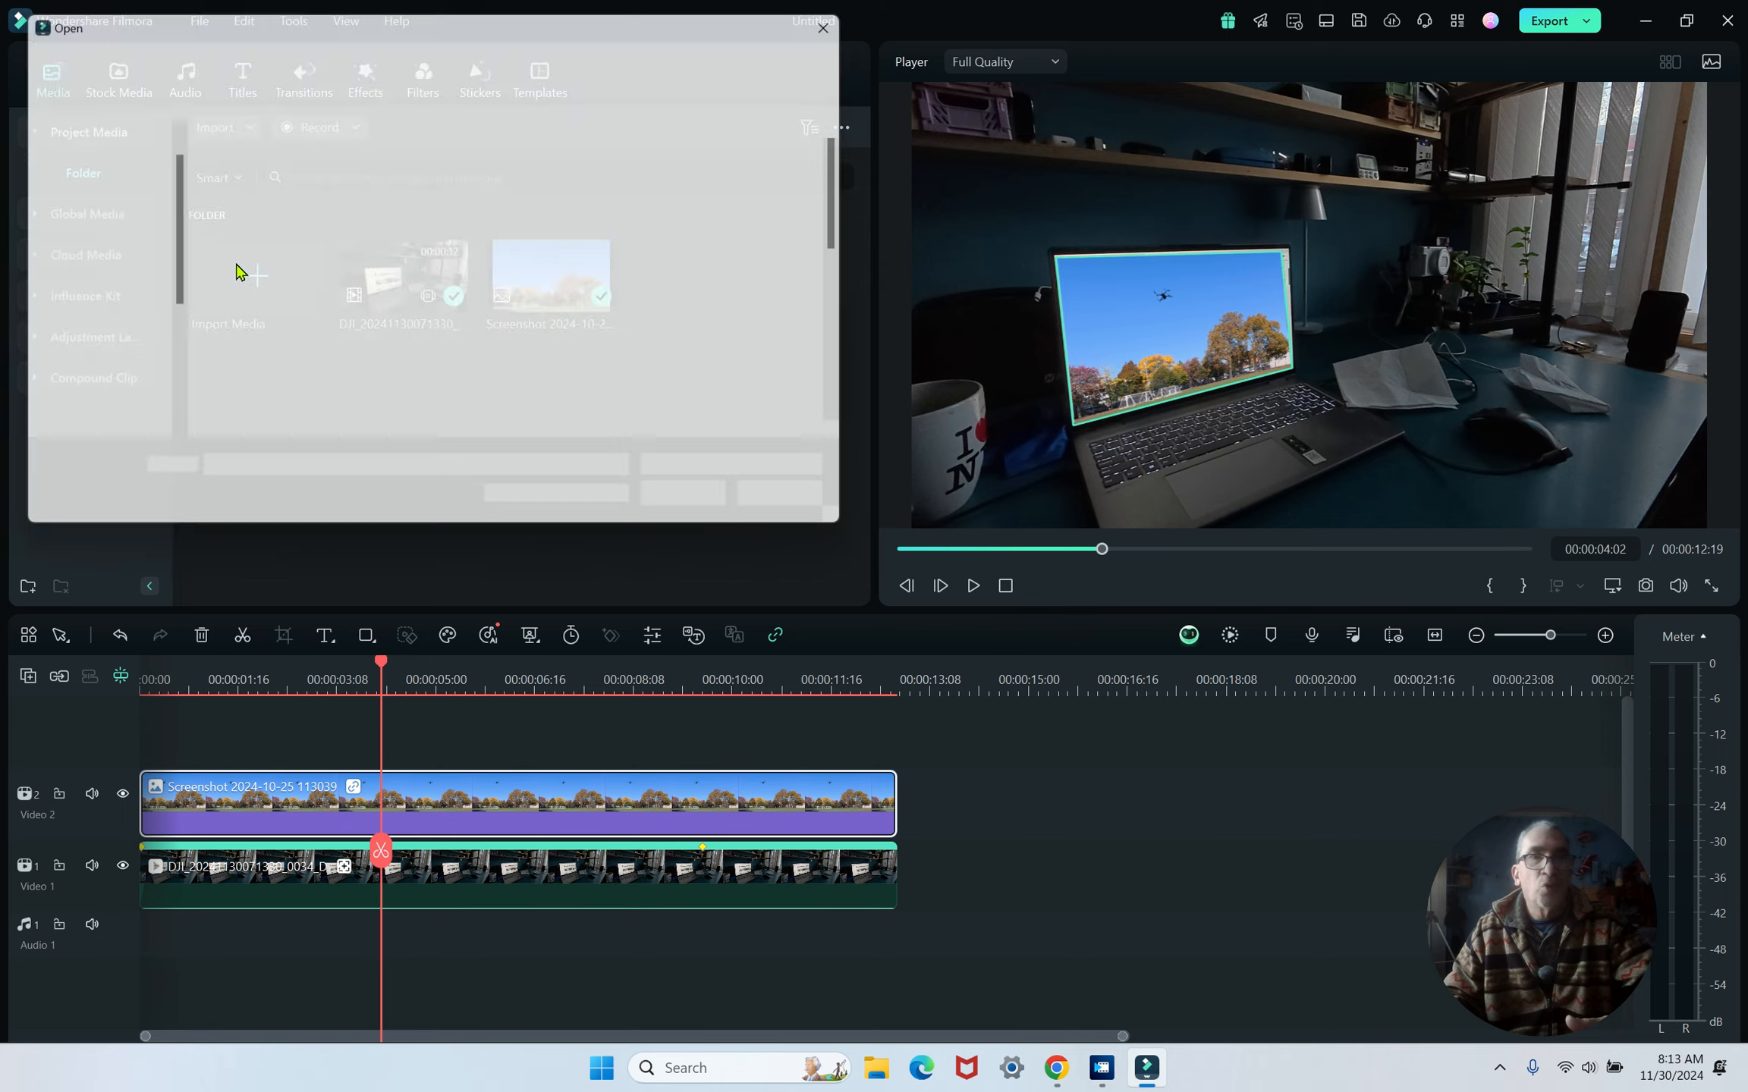
scroll(686, 353, "down", 3)
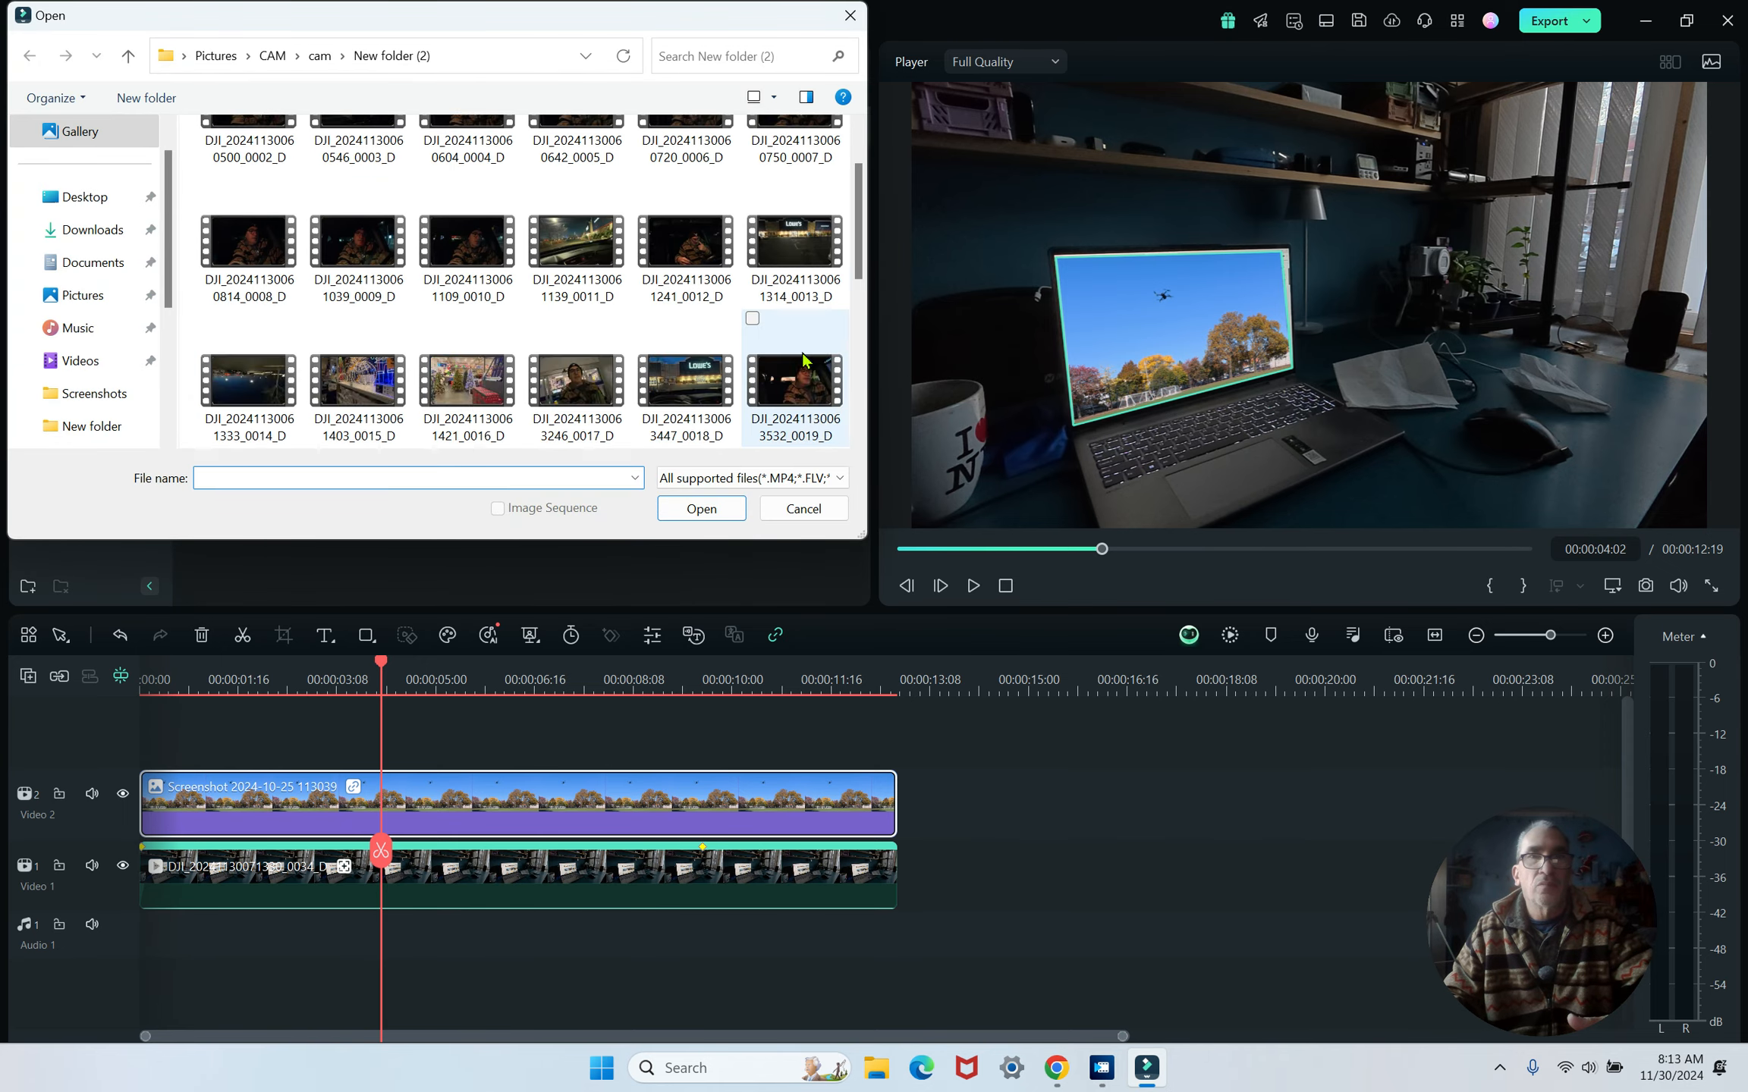
double_click(480, 258)
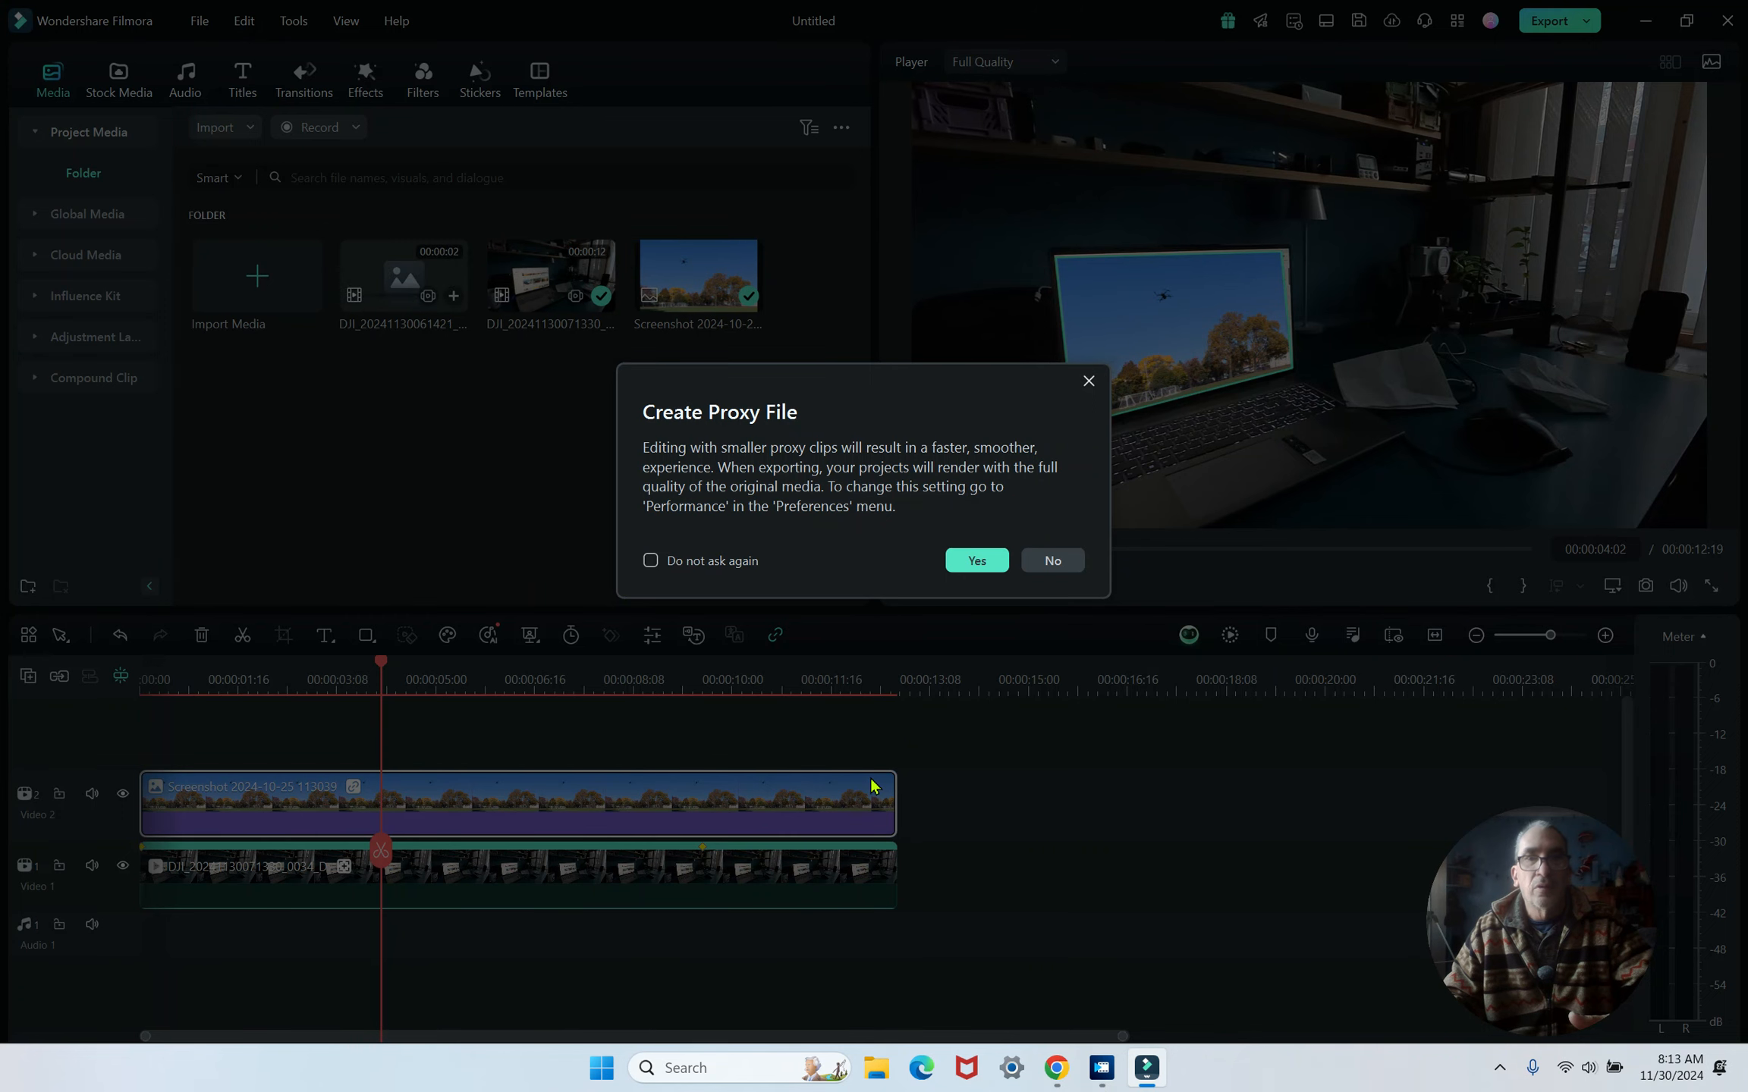
left_click(1041, 563)
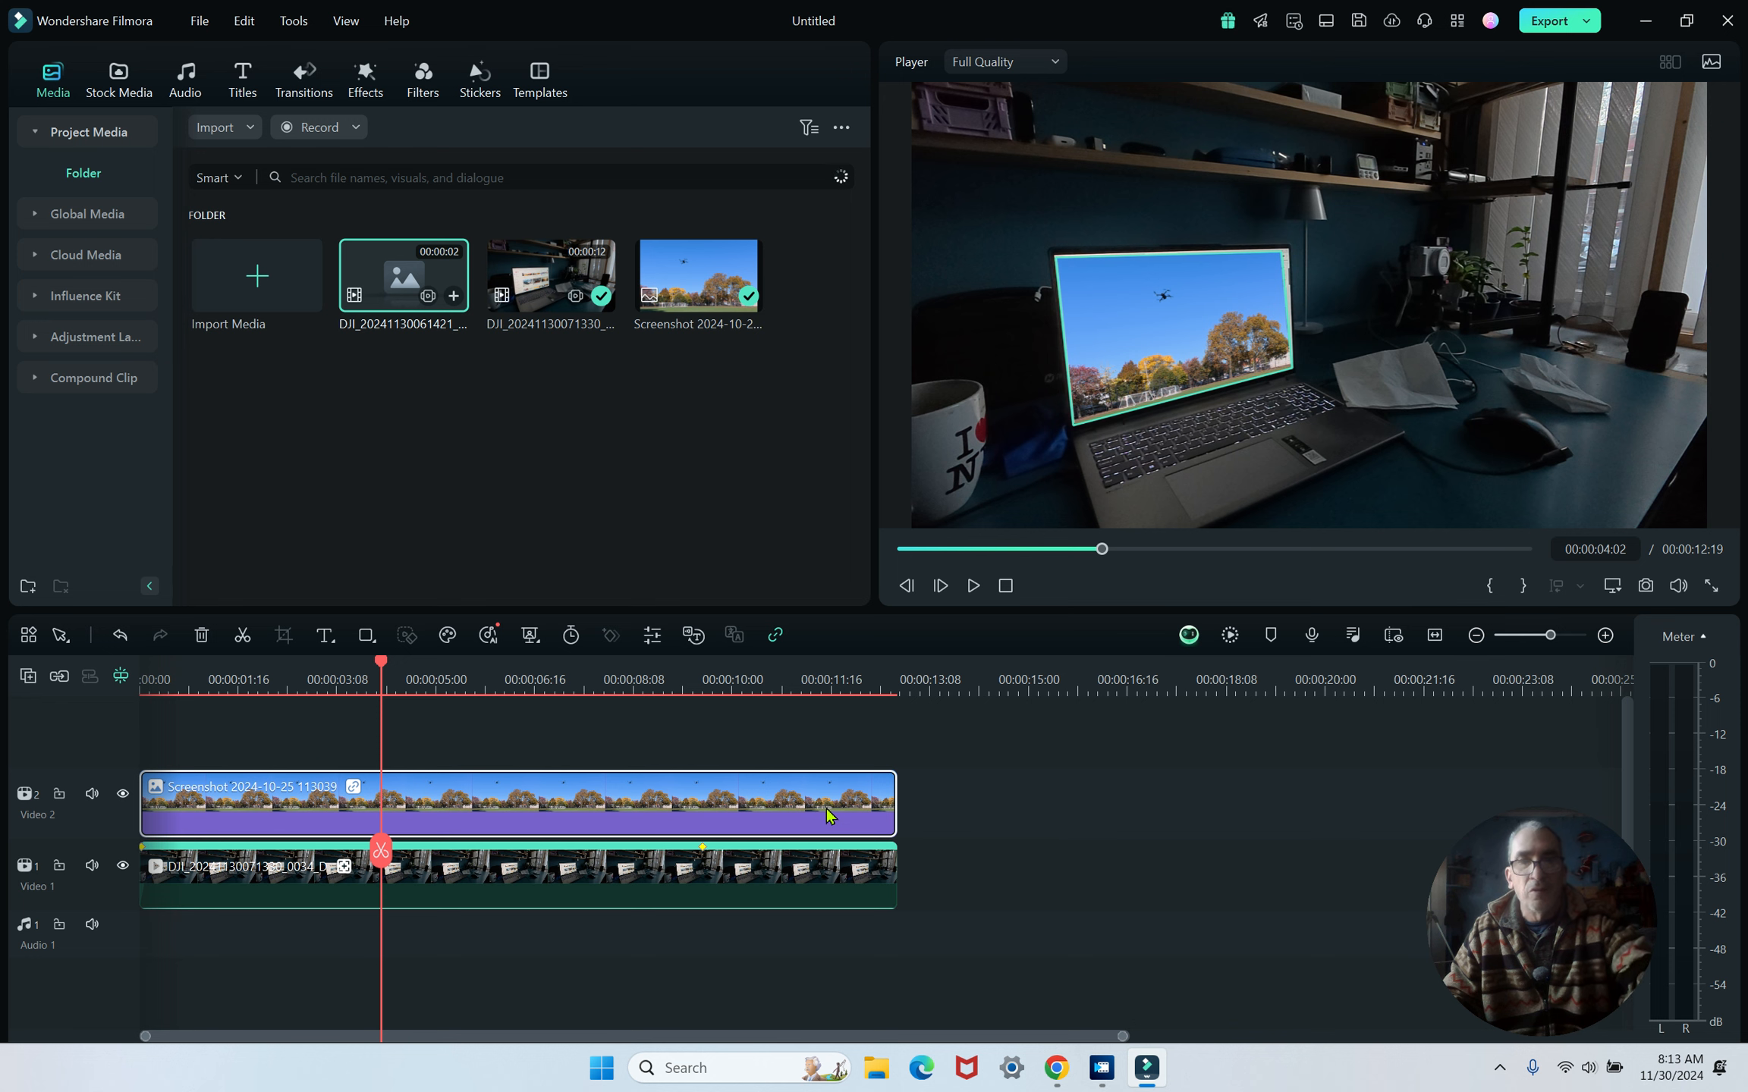
- Delete the screenshot clip and place the new store clip on Video 2, keeping the 1920 x 1080 23.97fps project settings
key("Delete")
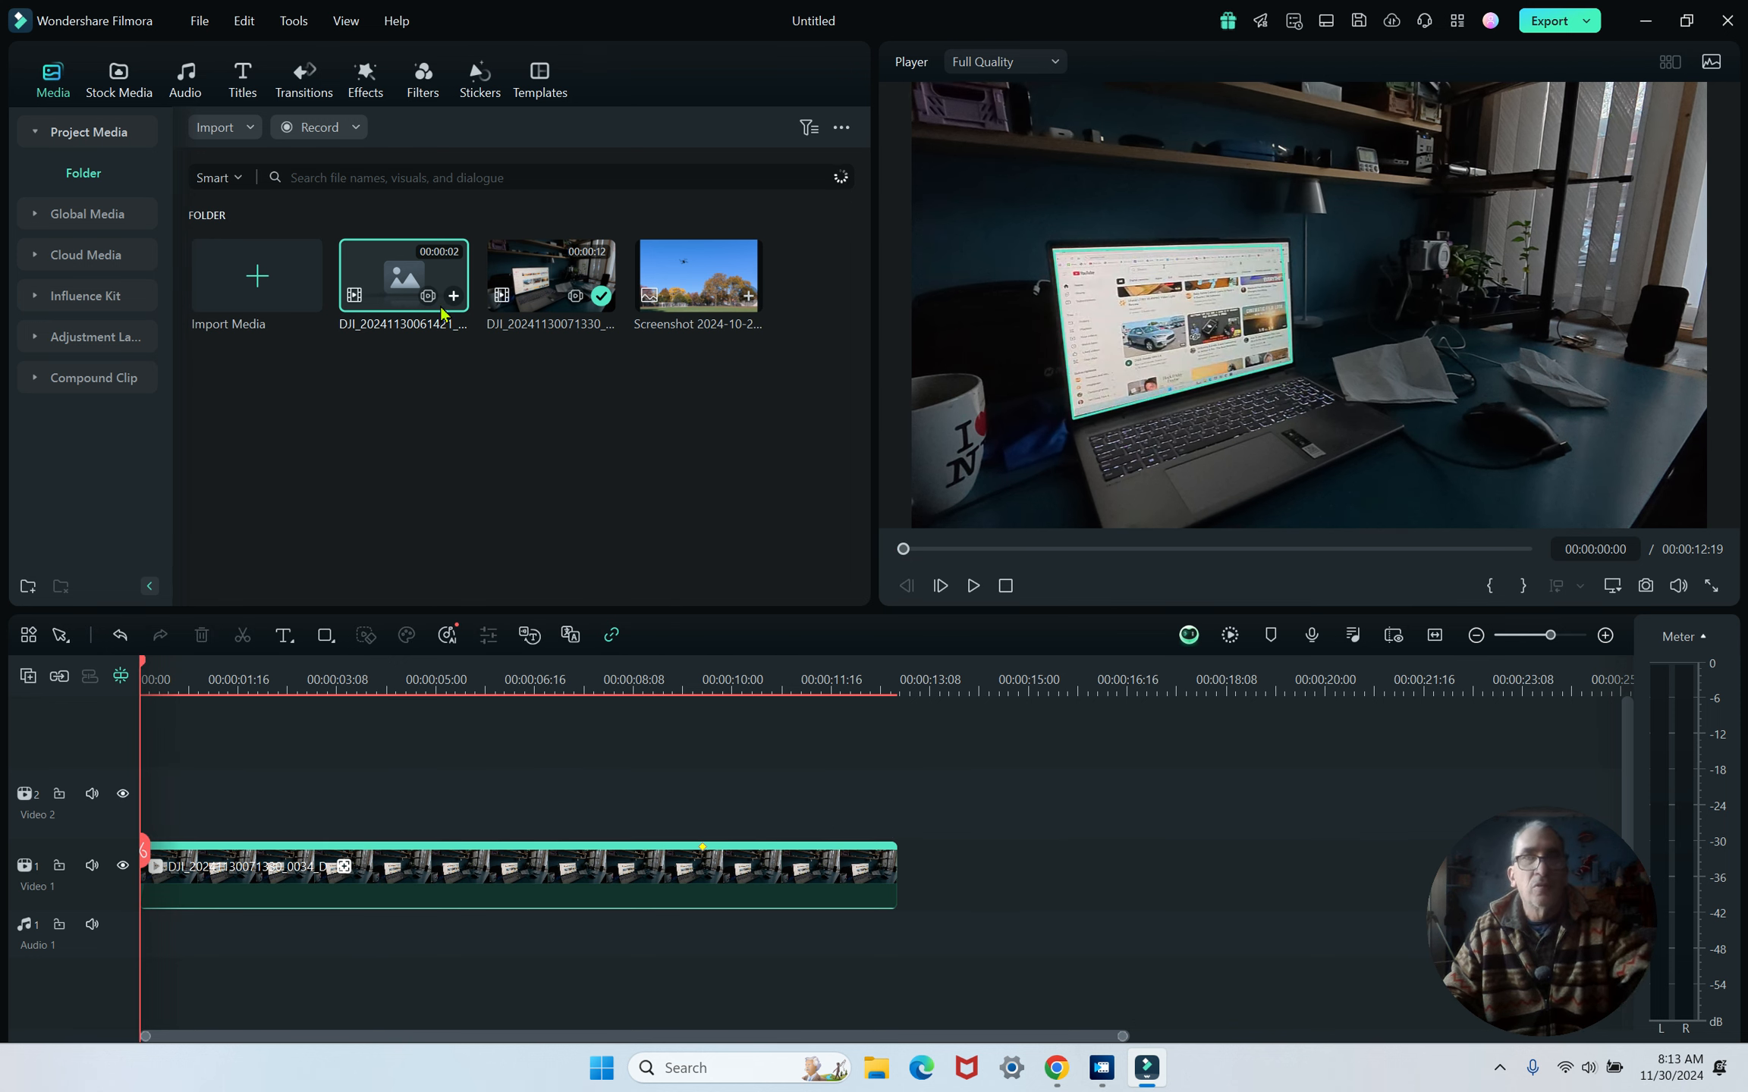
left_click_drag(404, 305, 145, 815)
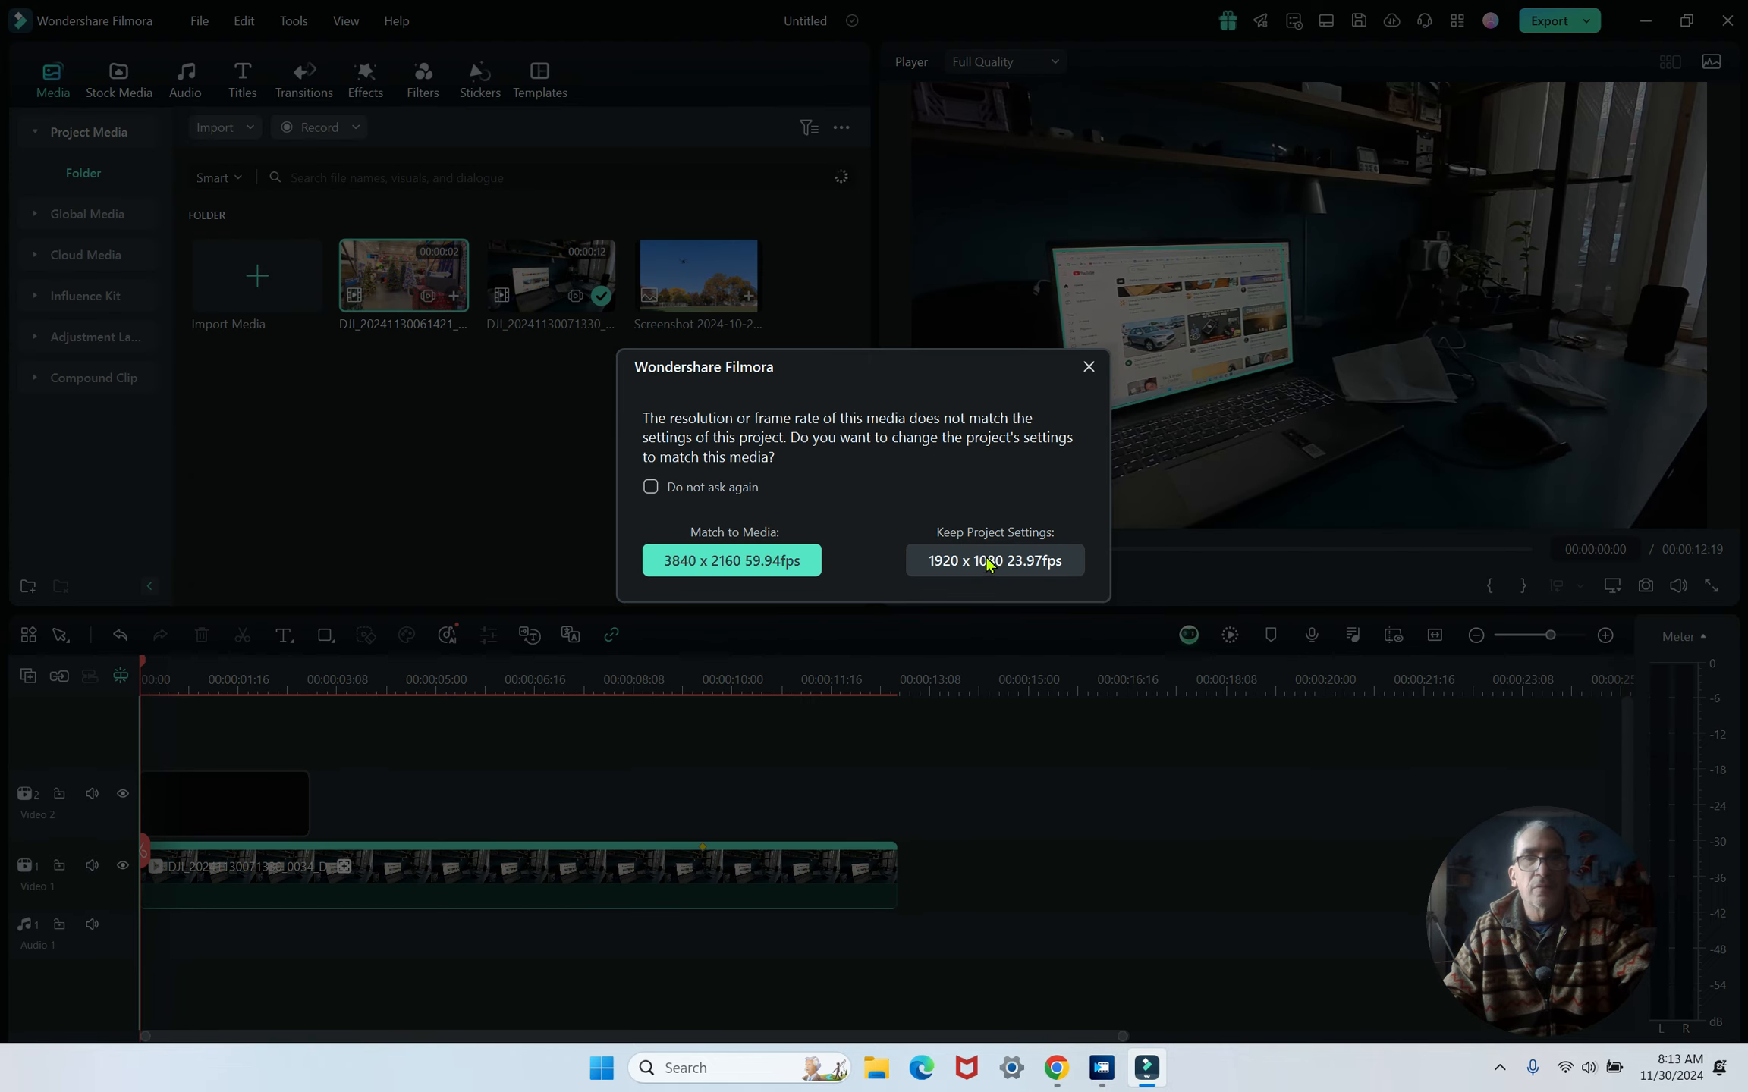
left_click(933, 562)
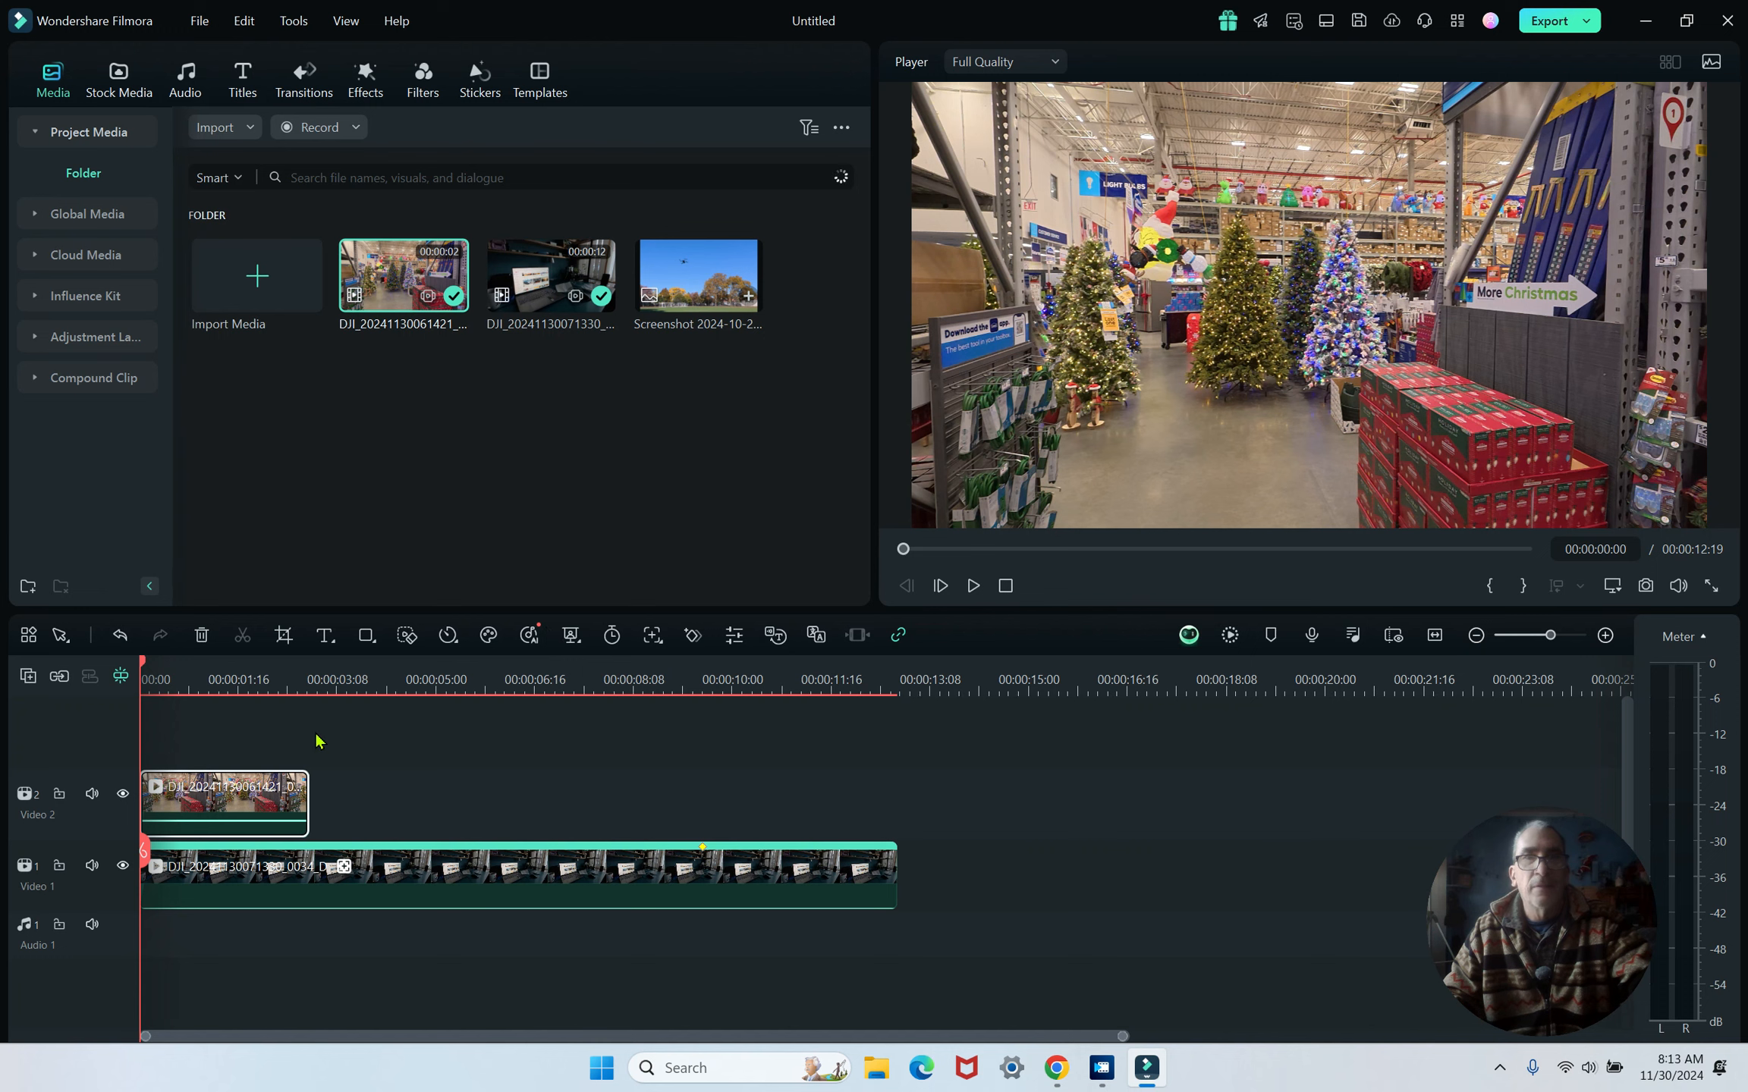
double_click(339, 886)
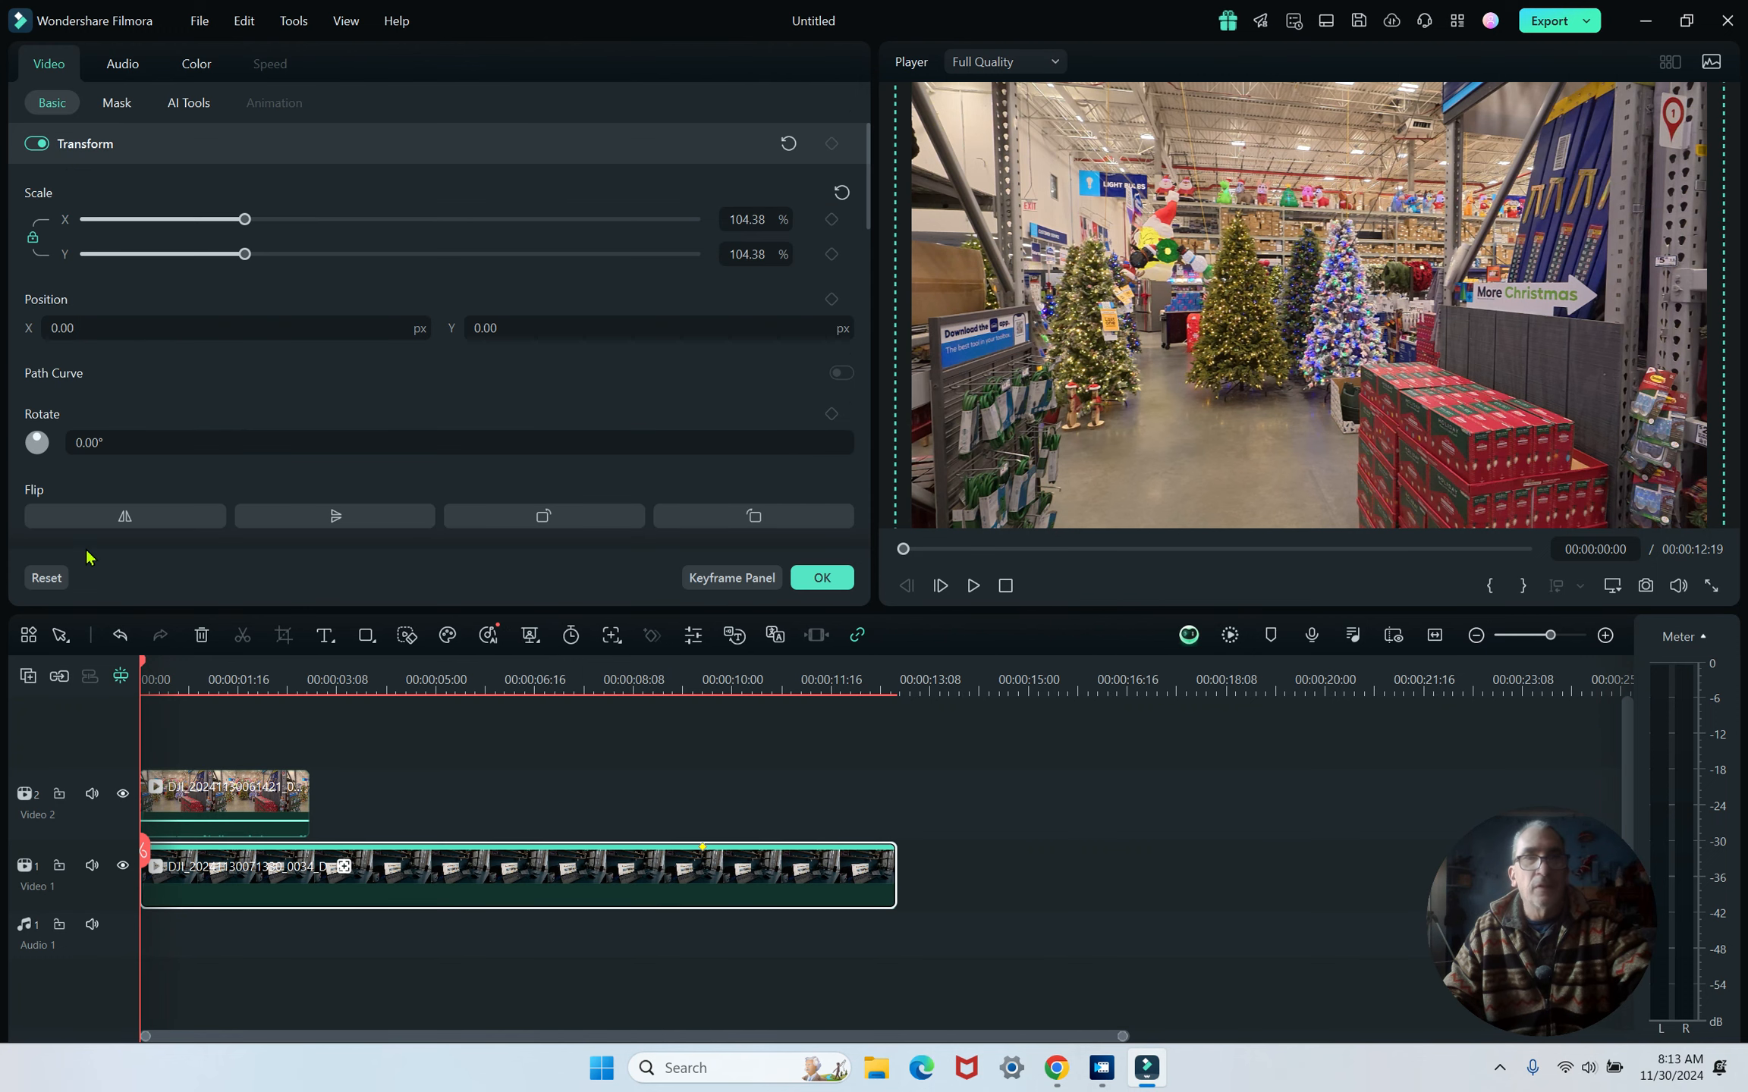
left_click(186, 102)
scroll(265, 375, "down", 5)
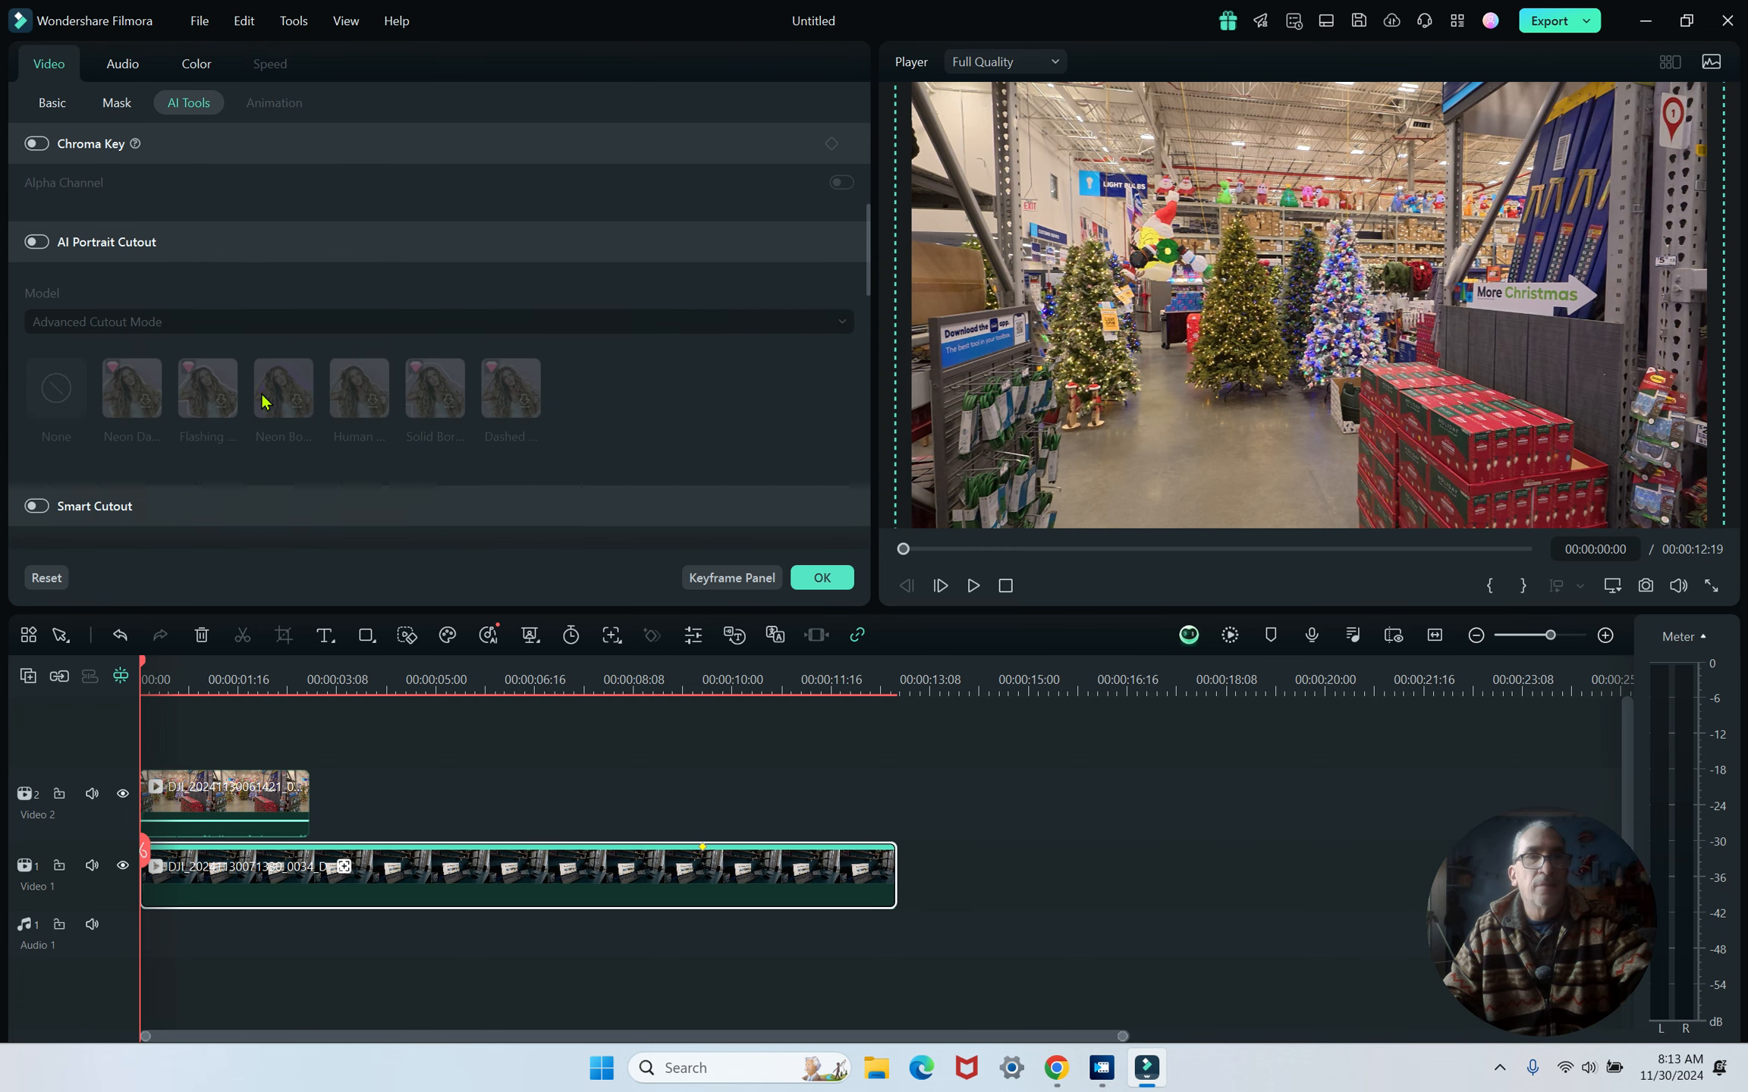
scroll(262, 401, "down", 5)
scroll(246, 415, "down", 3)
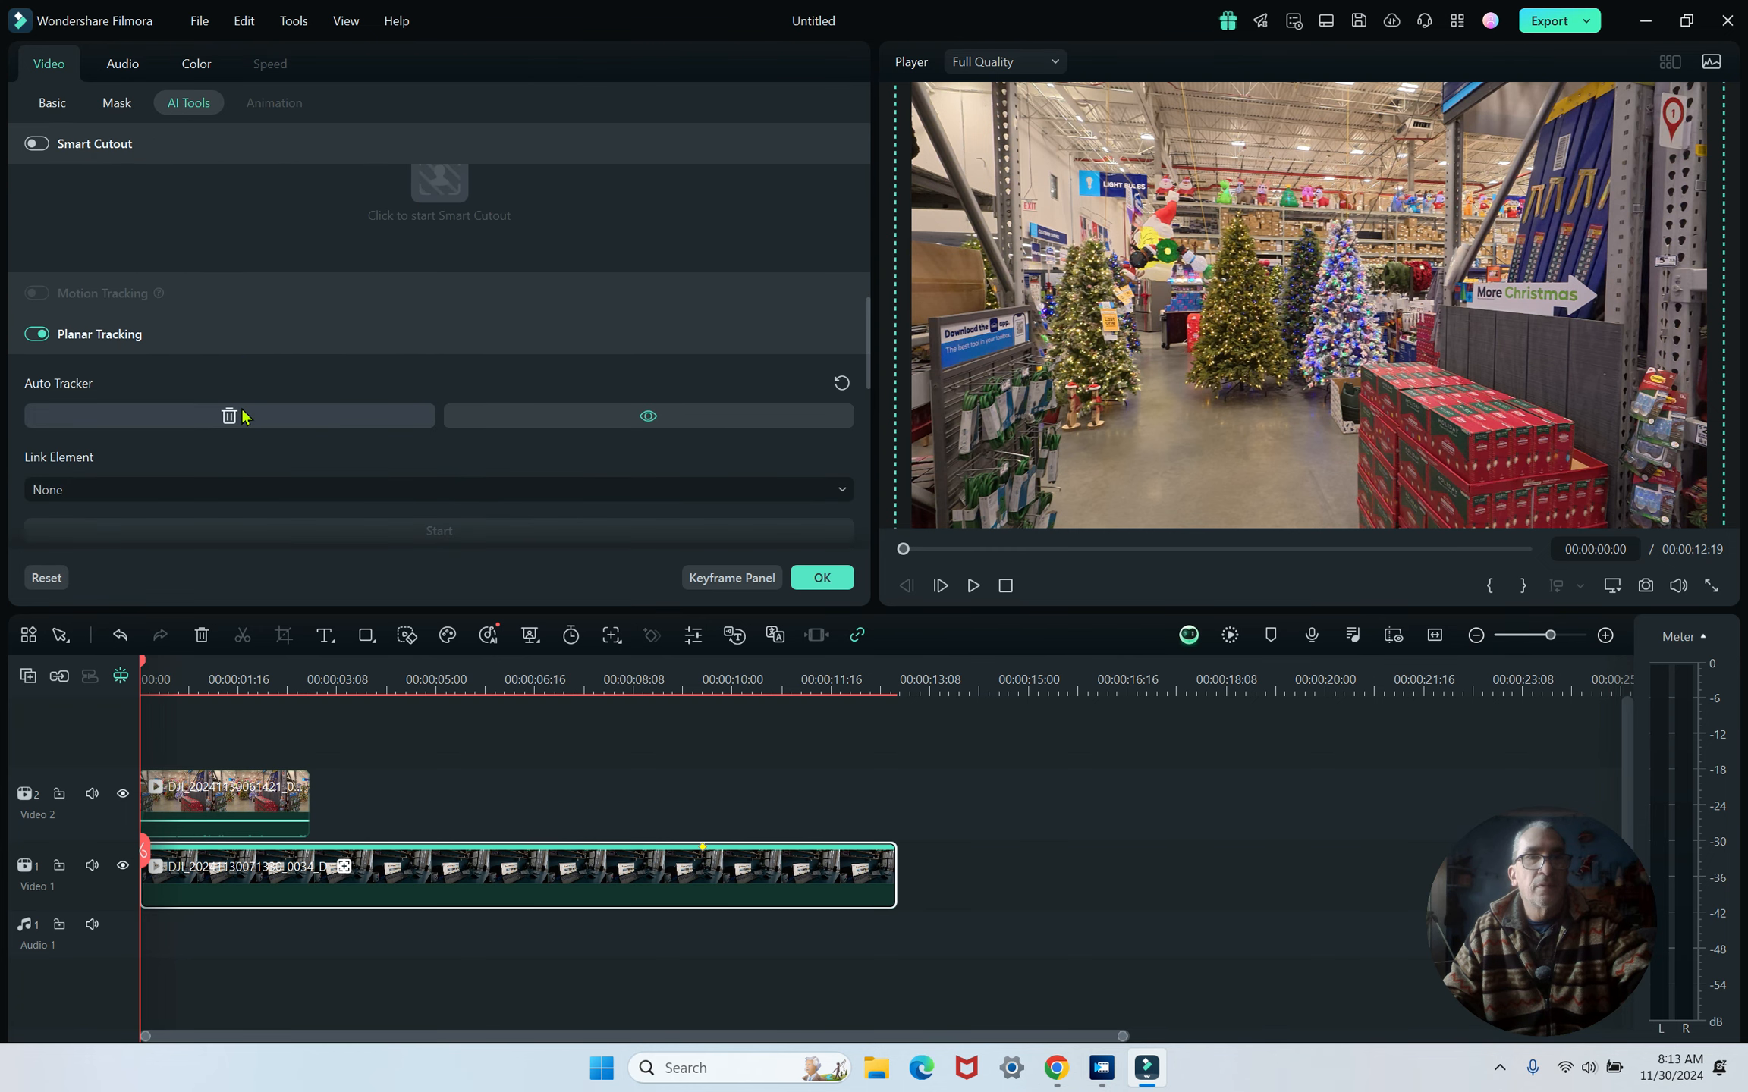
left_click(132, 429)
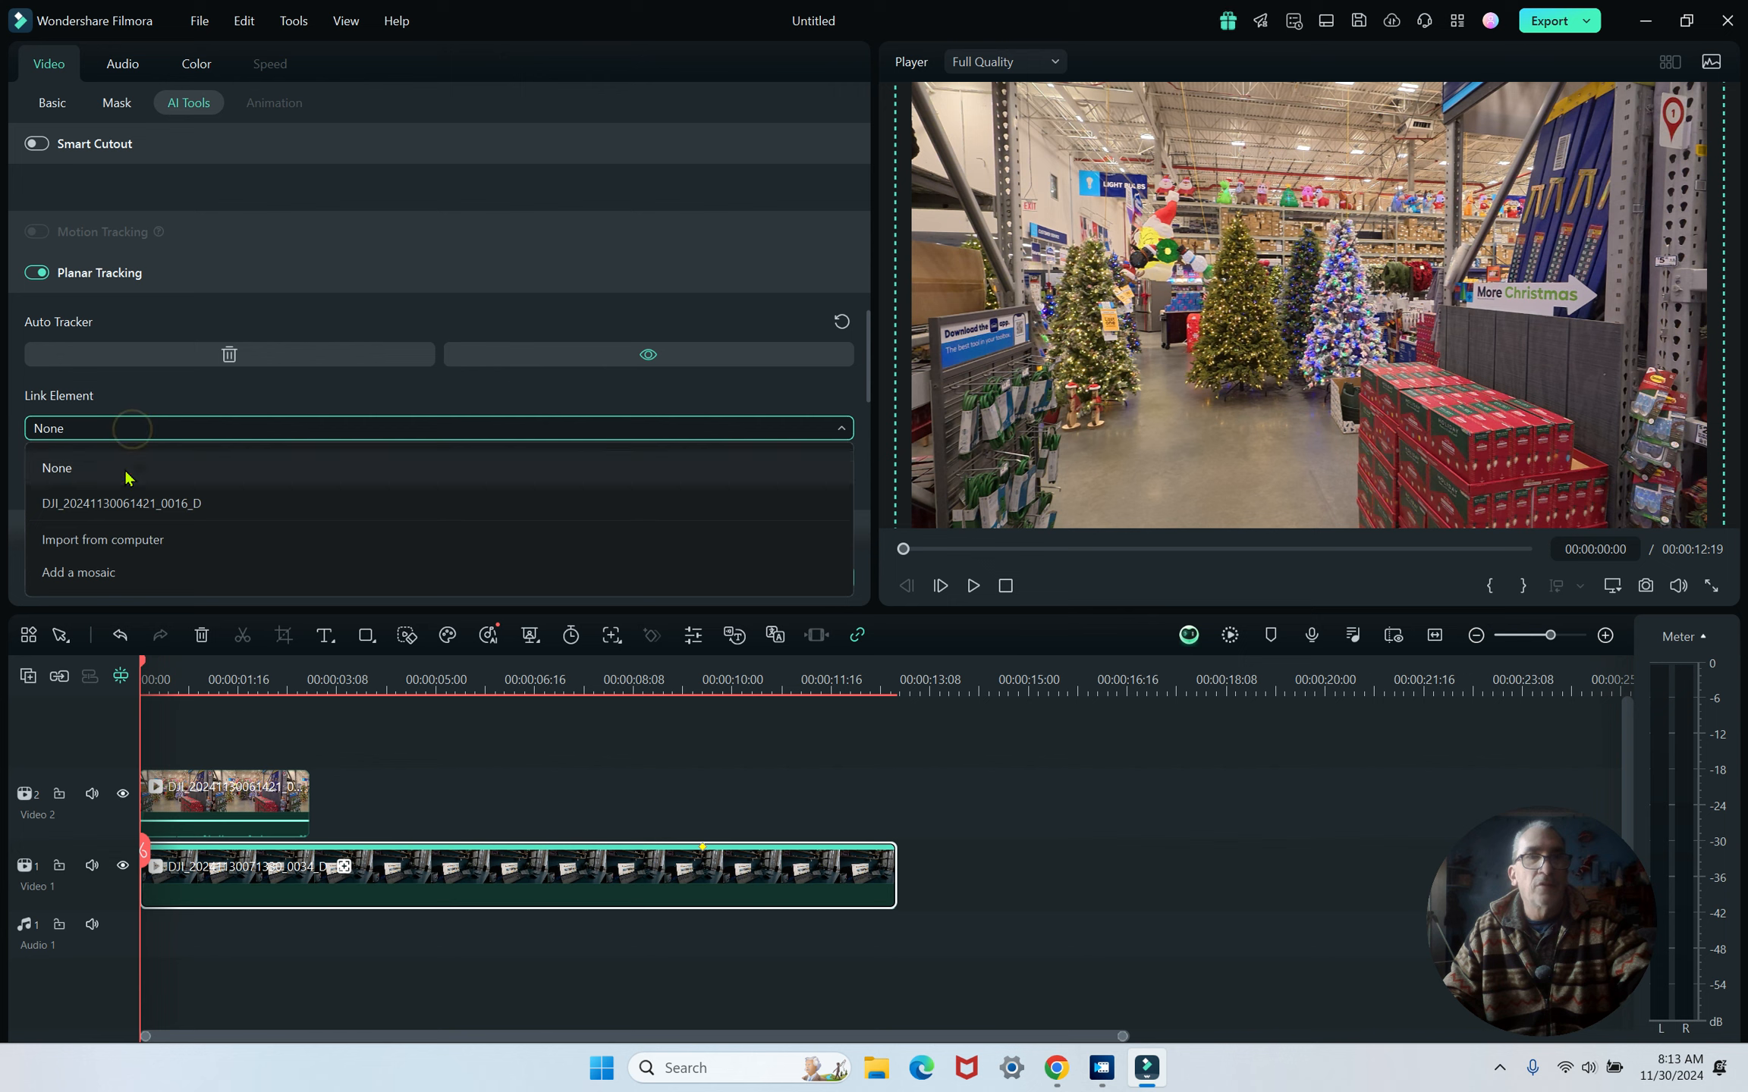
left_click(120, 549)
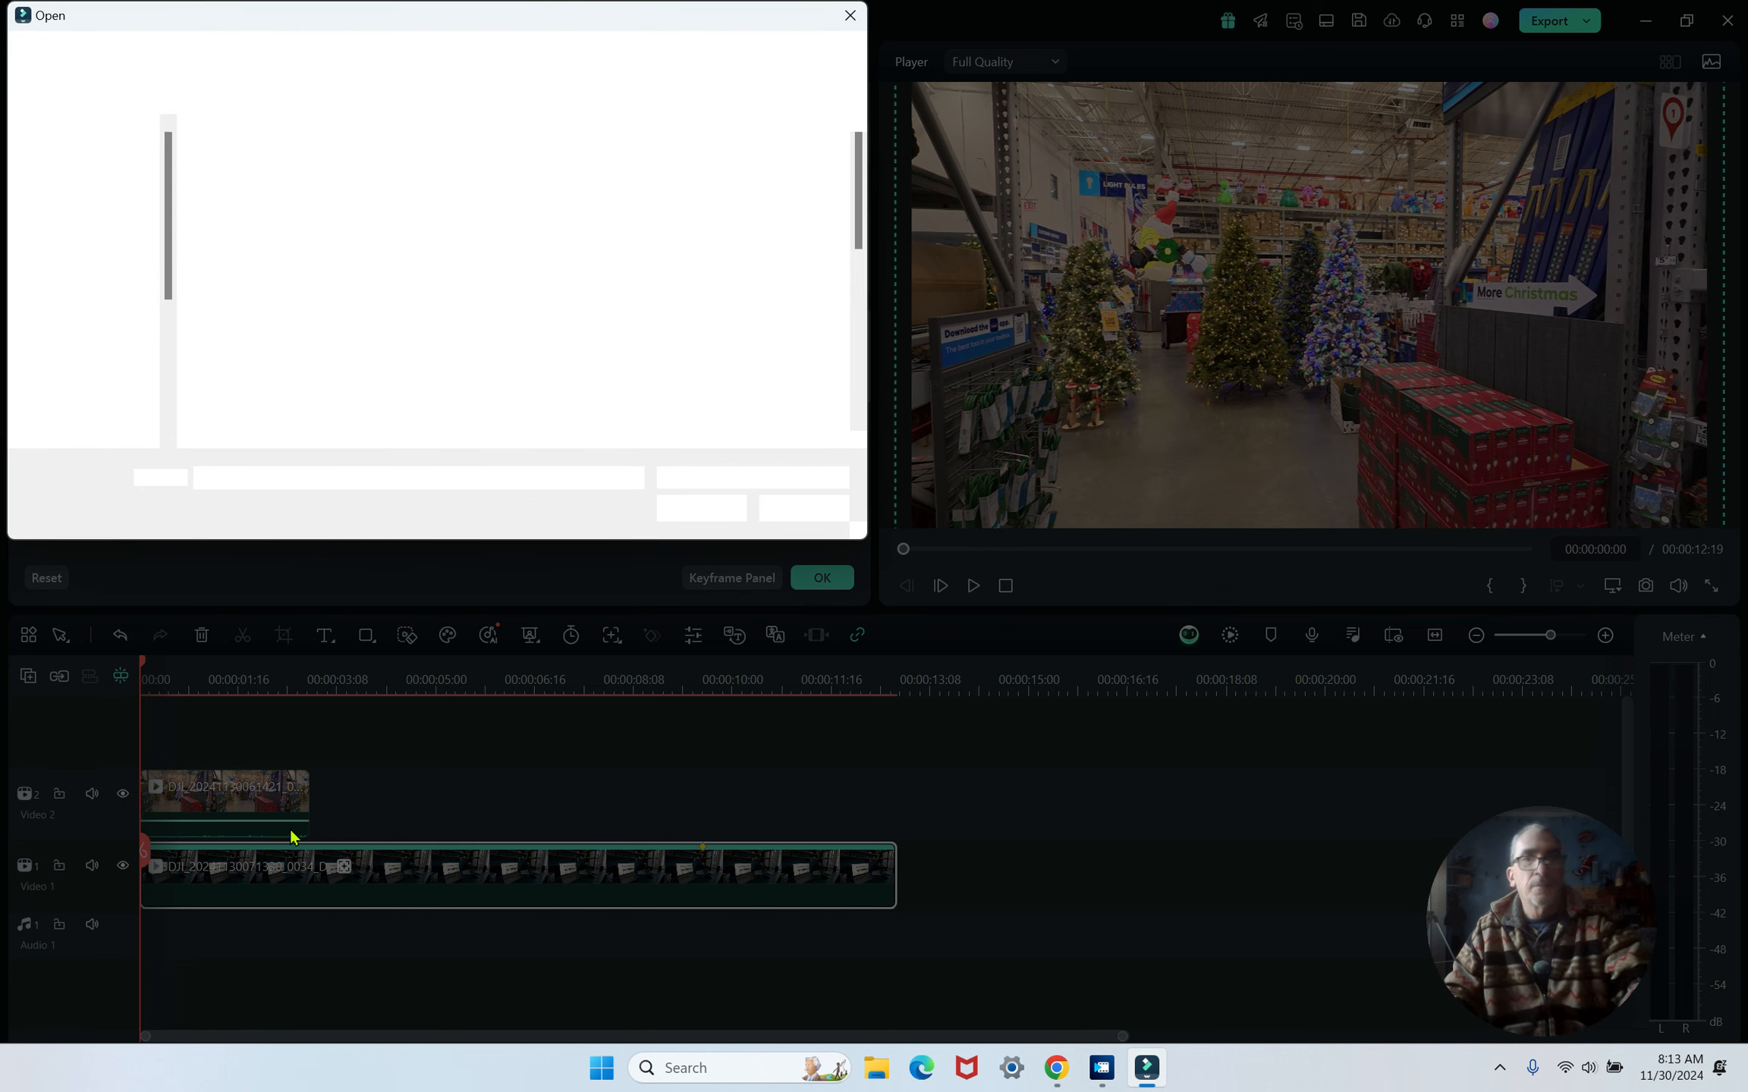
double_click(789, 349)
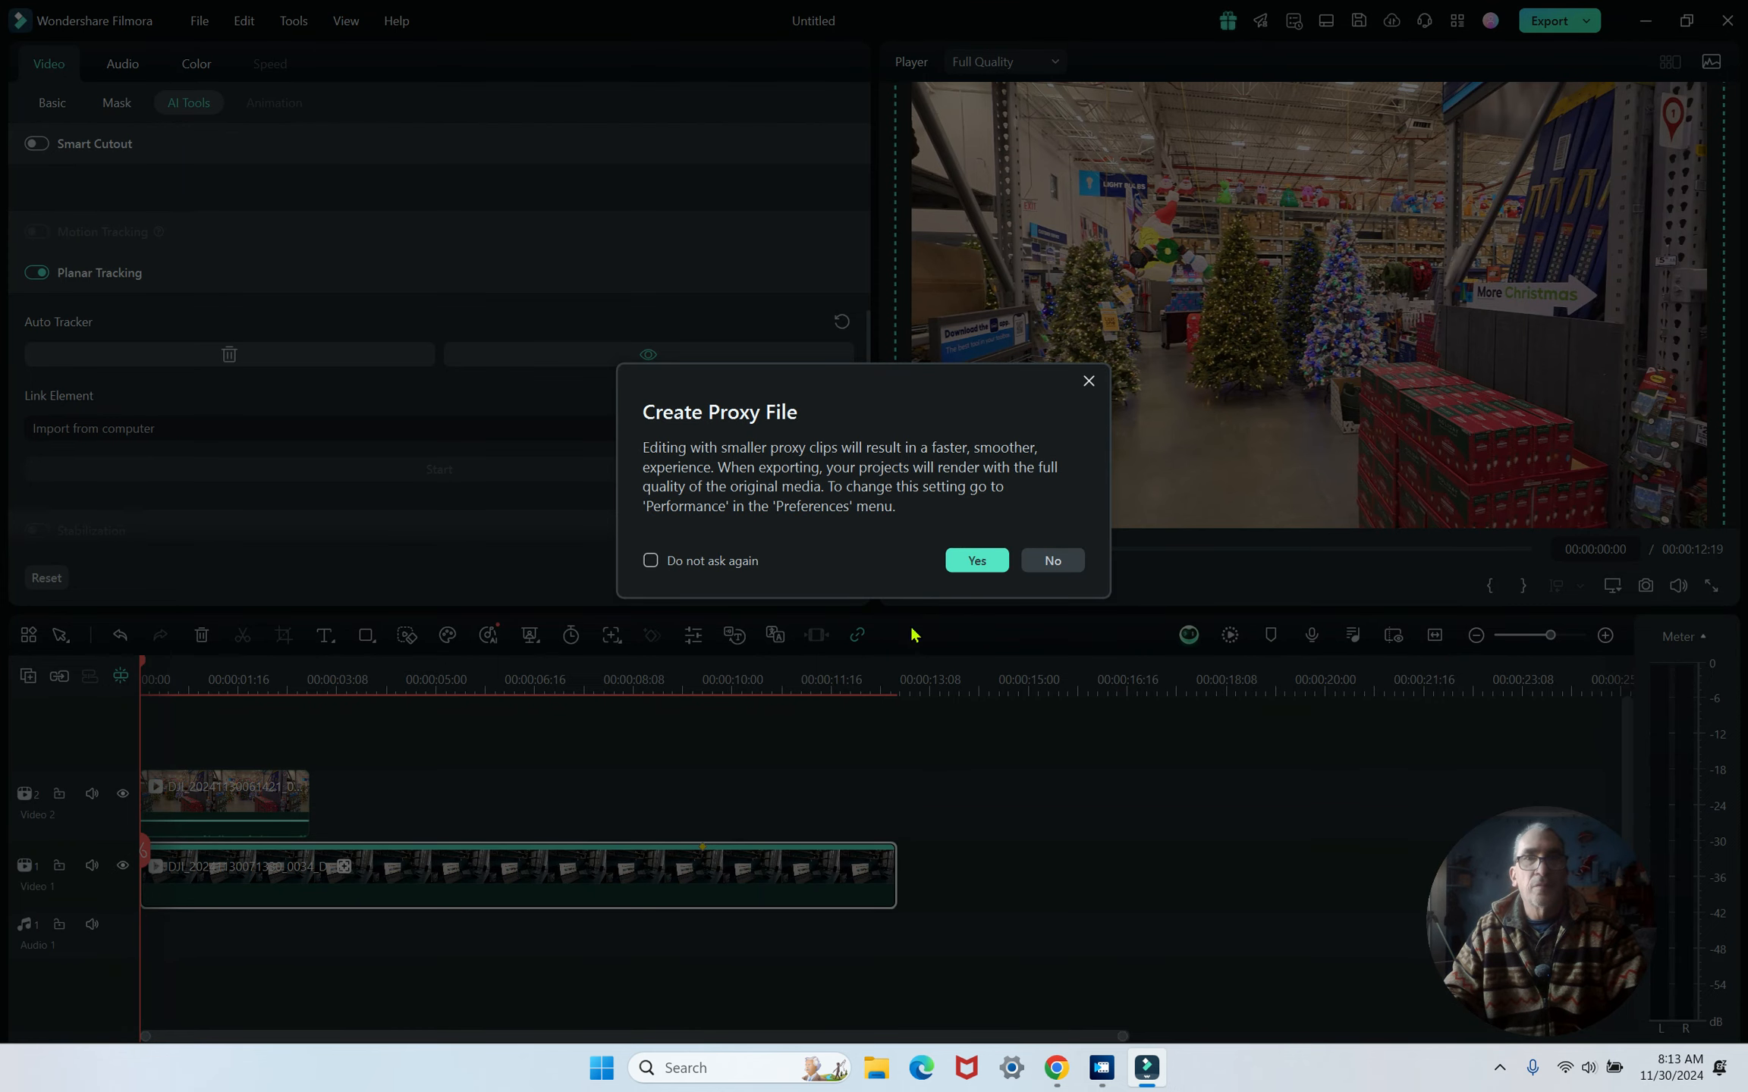
left_click(1057, 557)
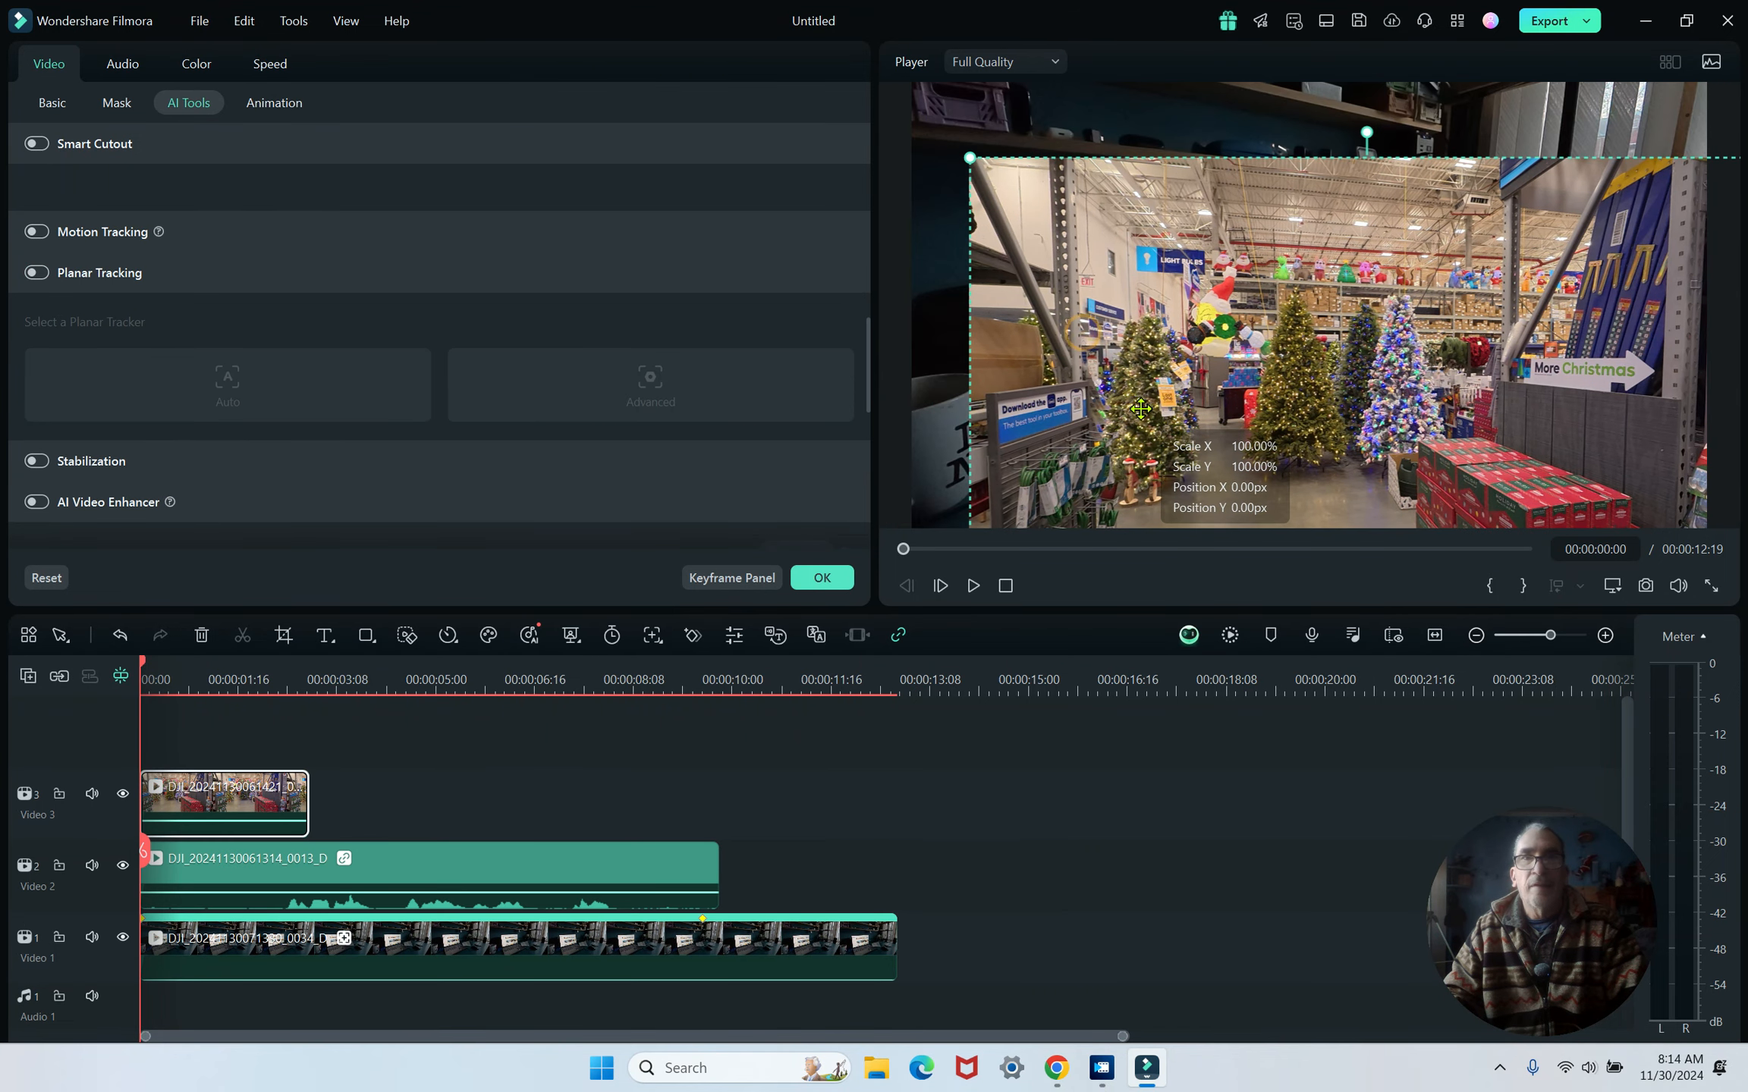
left_click_drag(935, 156, 1231, 429)
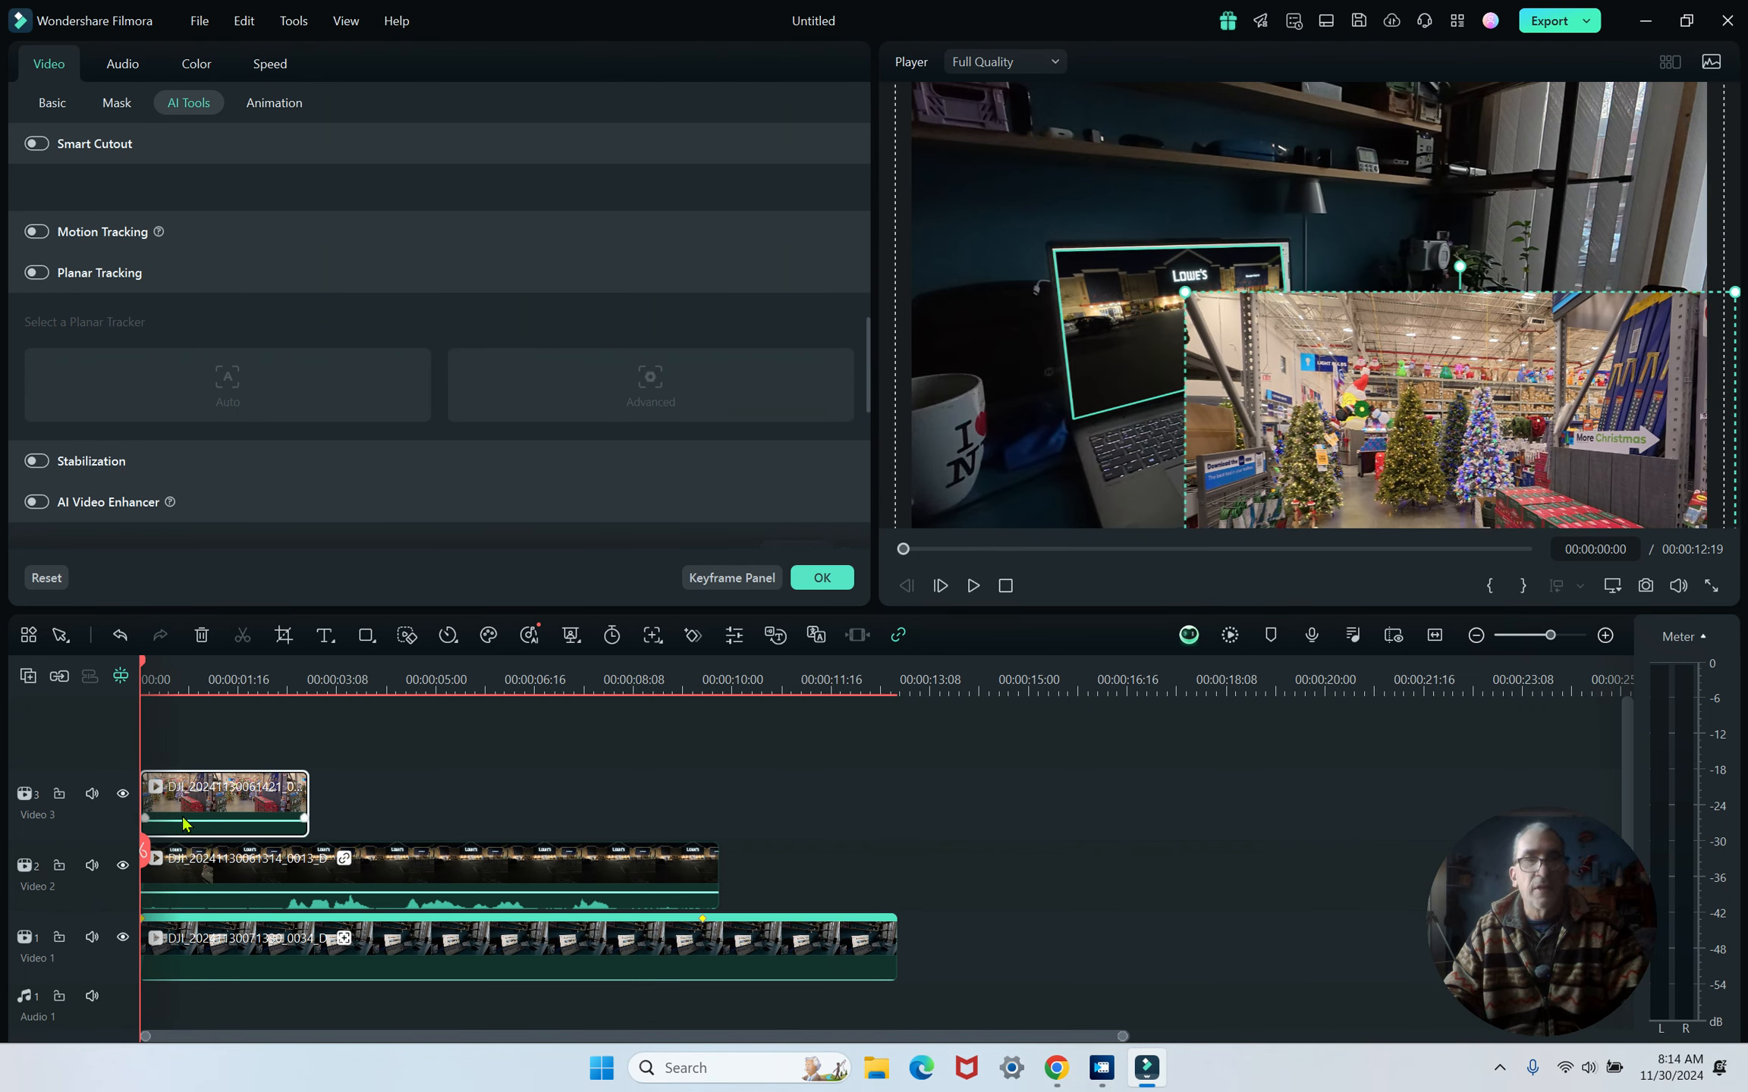
key("Delete")
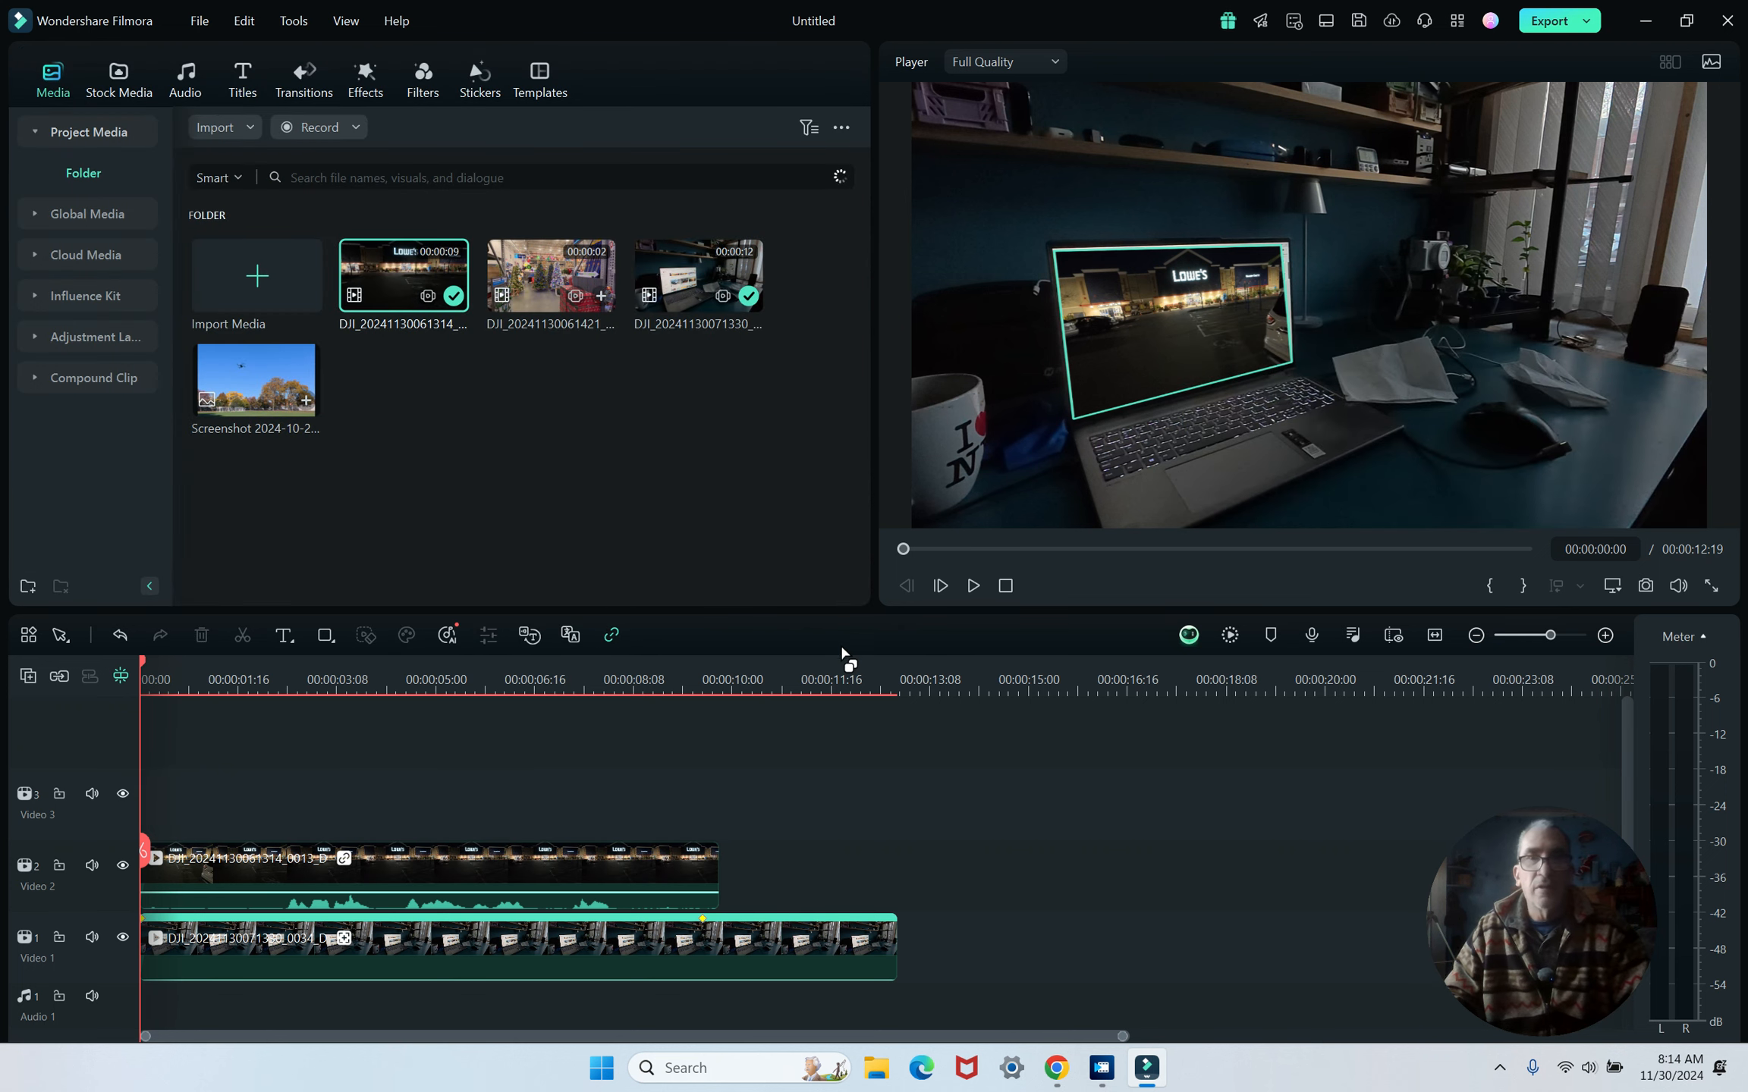
- Play back the video to review the linked clip tracked on the laptop screen, then pause
left_click(975, 585)
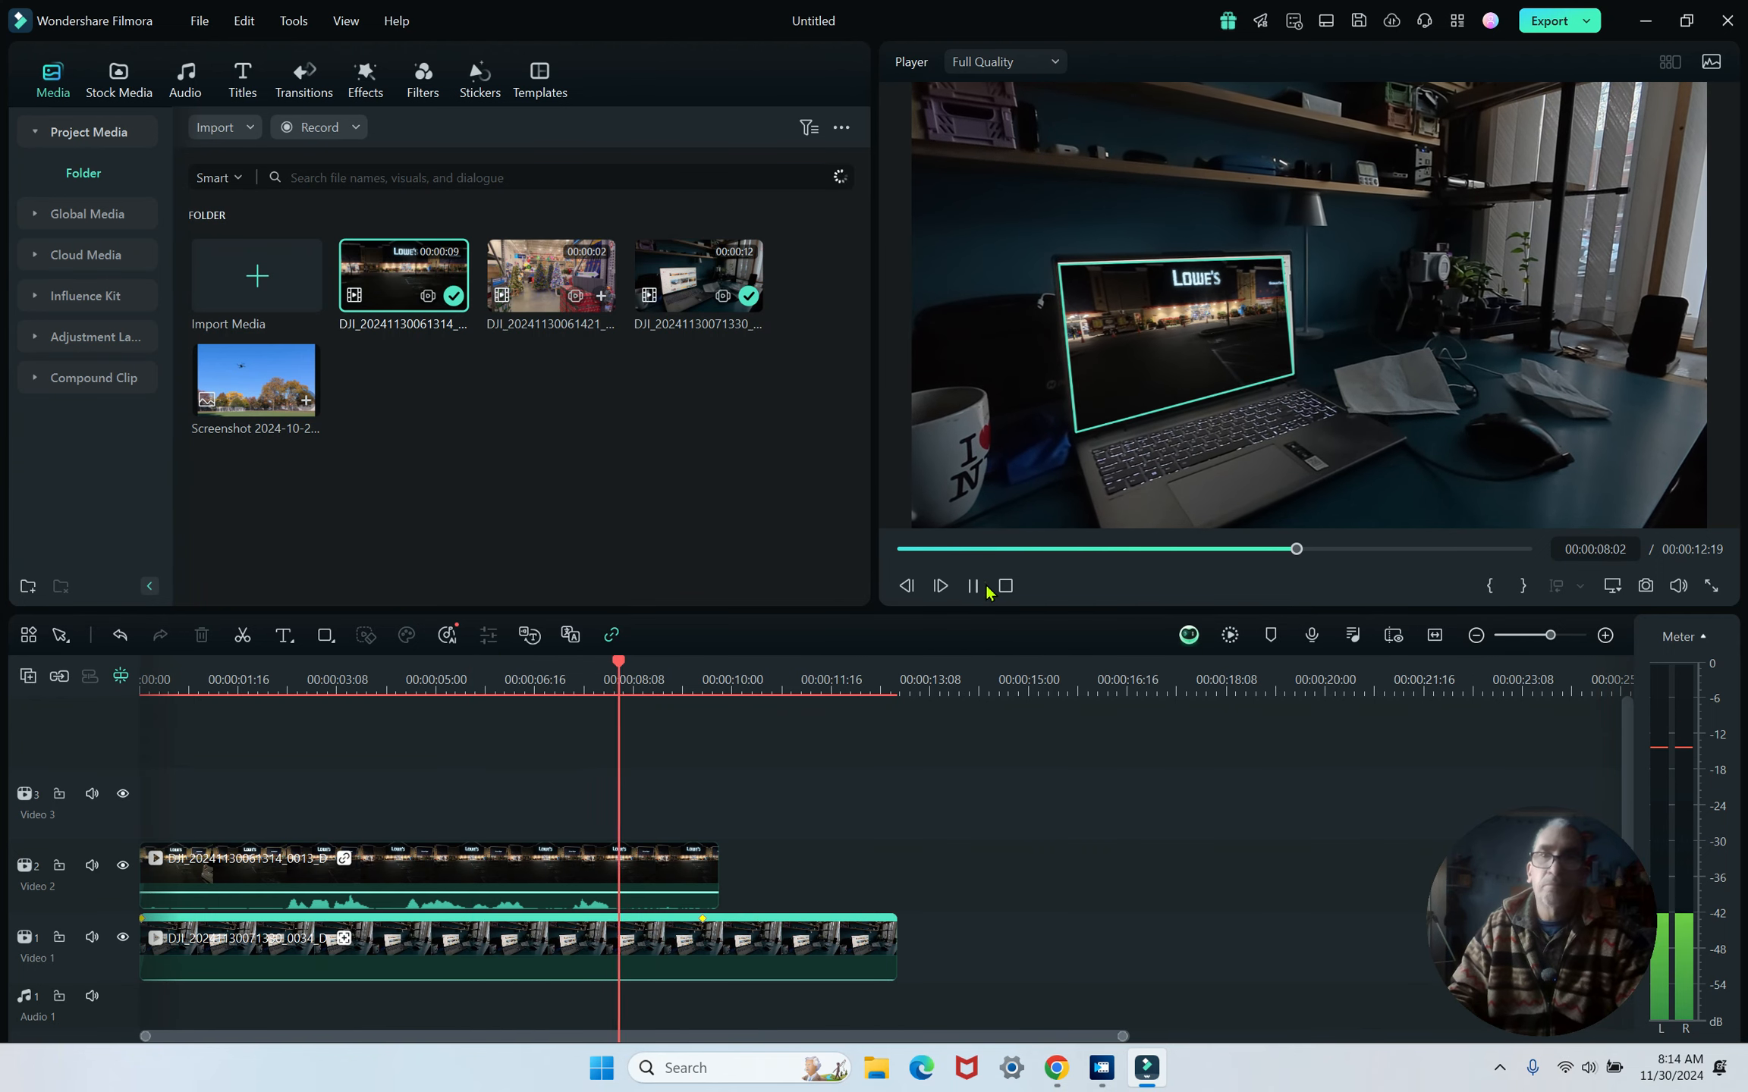
left_click(973, 586)
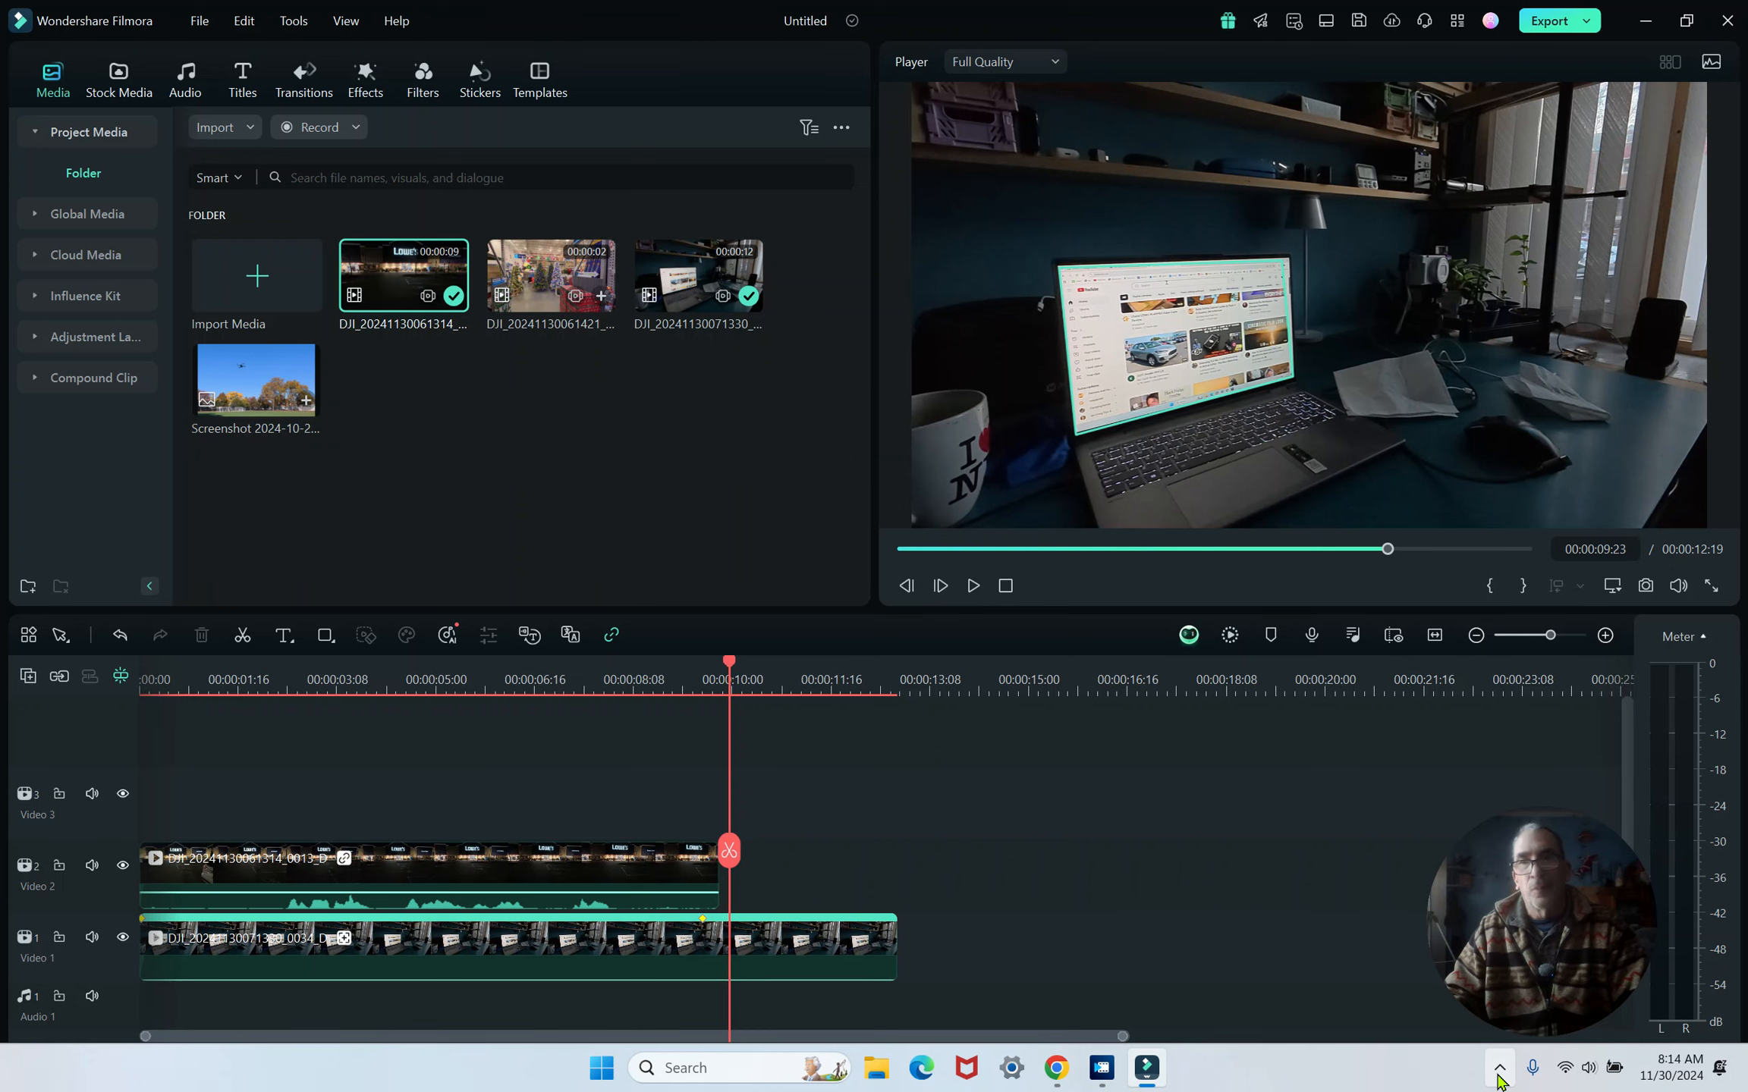
left_click(1499, 1077)
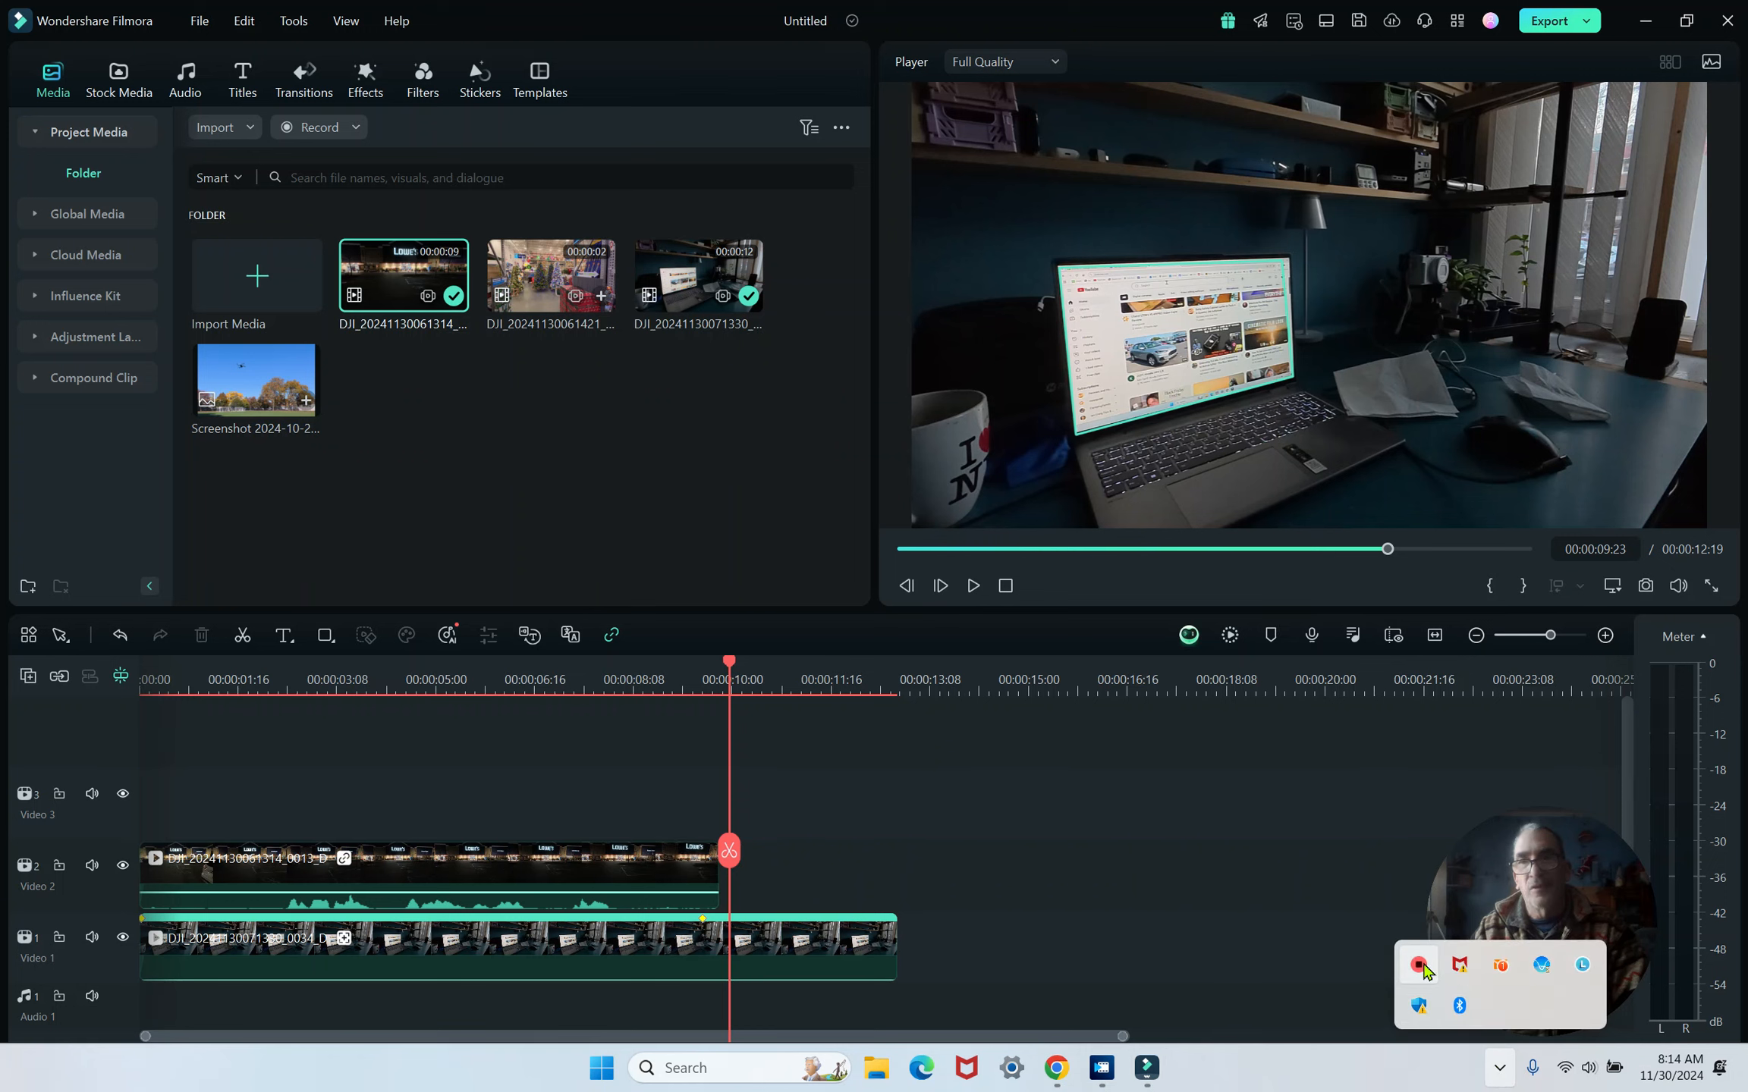